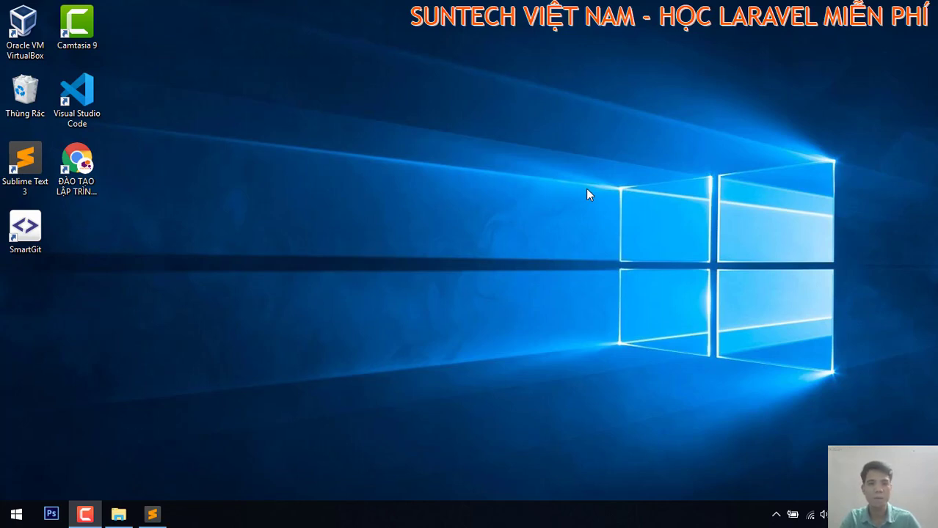
Step: Switch to the untitled Sublime Text file and list Xampp and Wampp as dashed items, starting a third dashed line
left_click(152, 514)
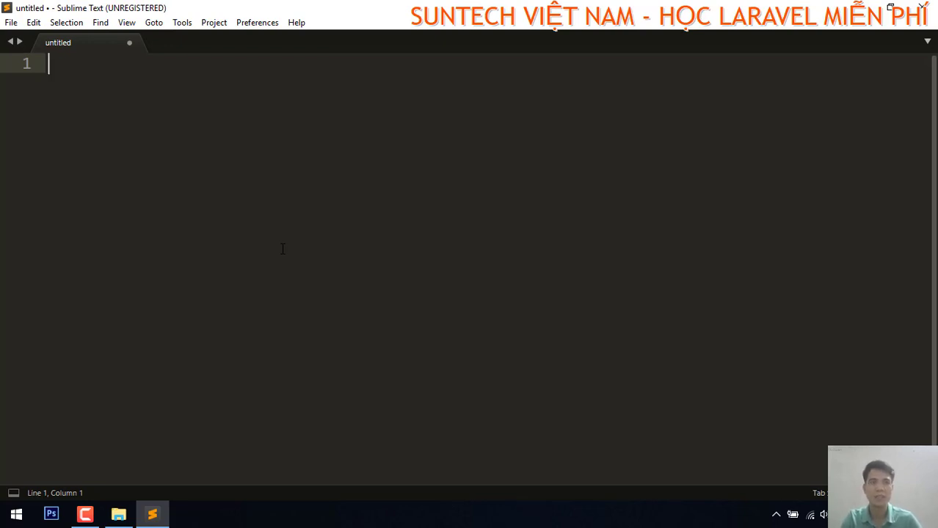
type("- Xa")
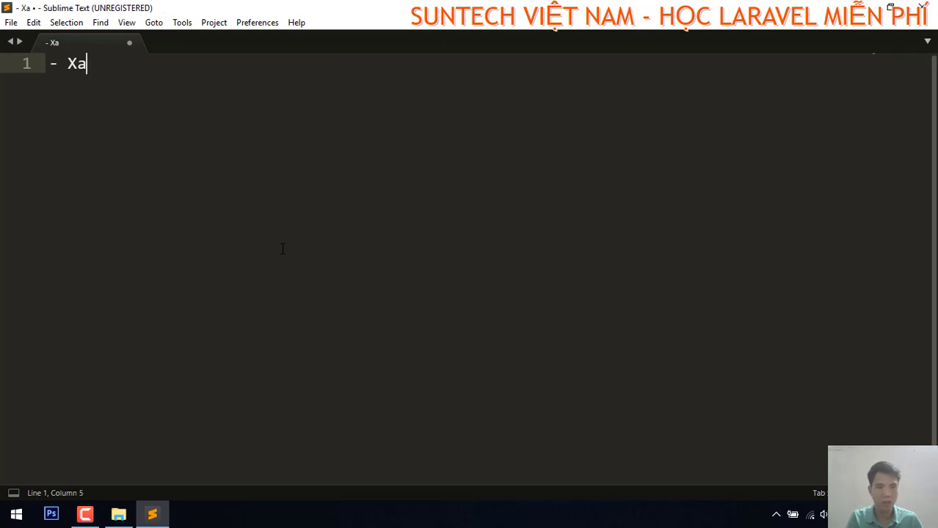
type("mpp")
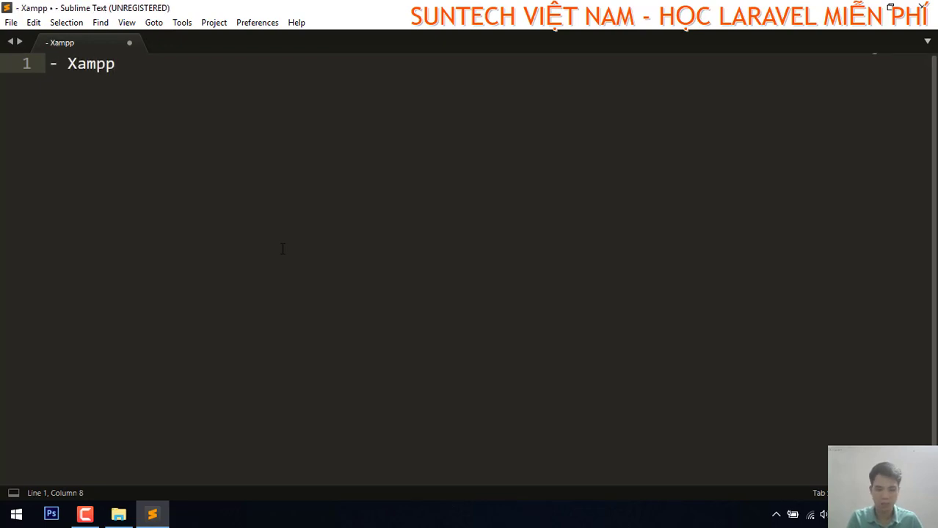
key("Return")
type("- Wampp")
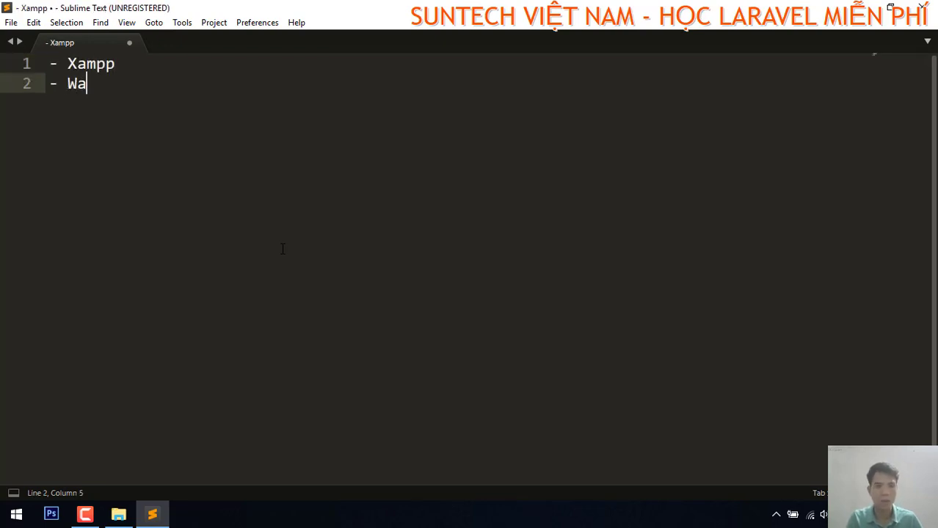
key("Return")
type("-")
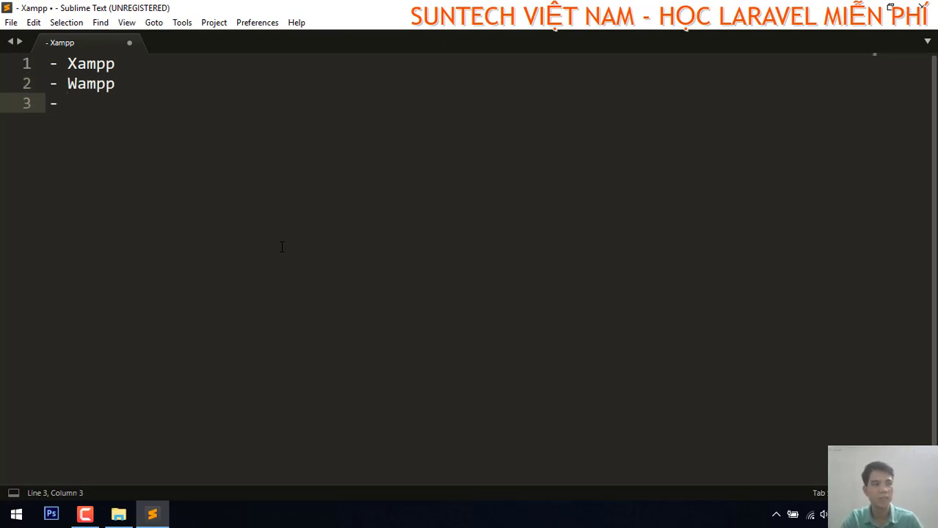
left_click_drag(116, 83, 49, 63)
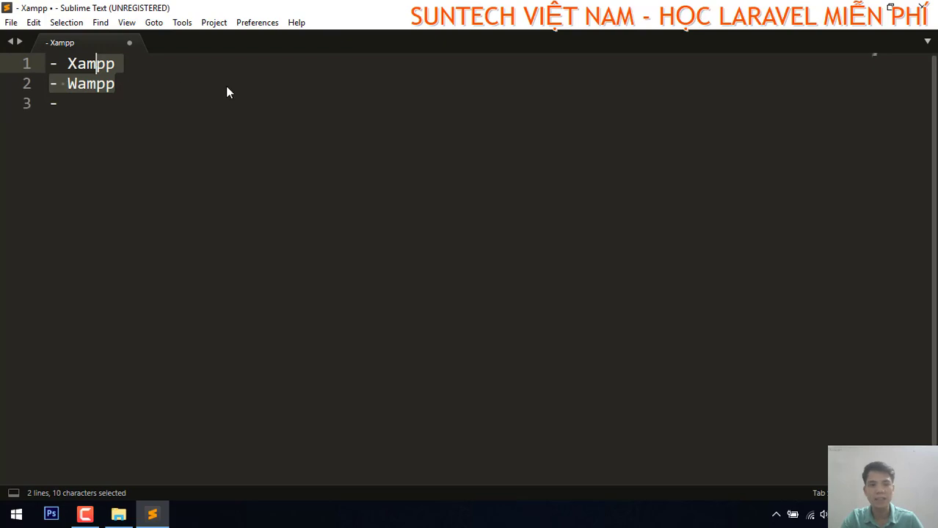
left_click(133, 88)
left_click_drag(133, 88, 11, 64)
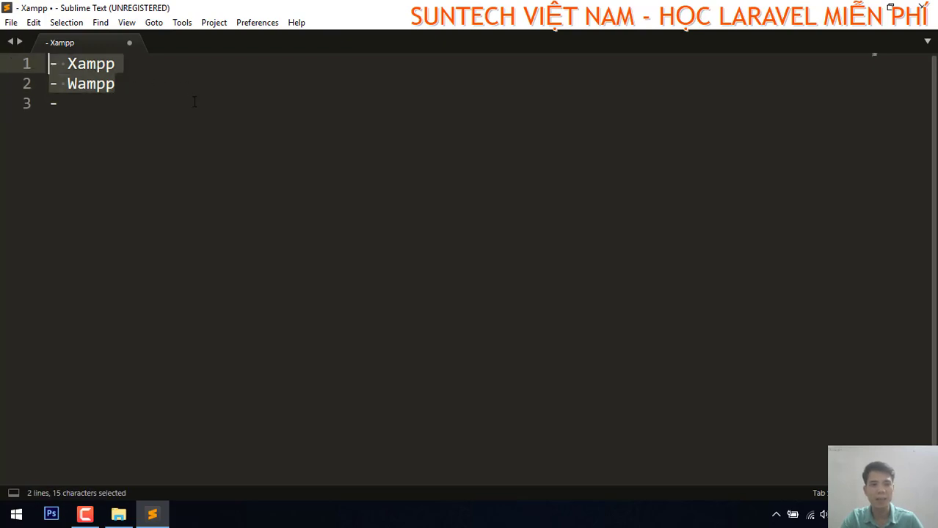
left_click(157, 85)
left_click_drag(156, 86, 37, 65)
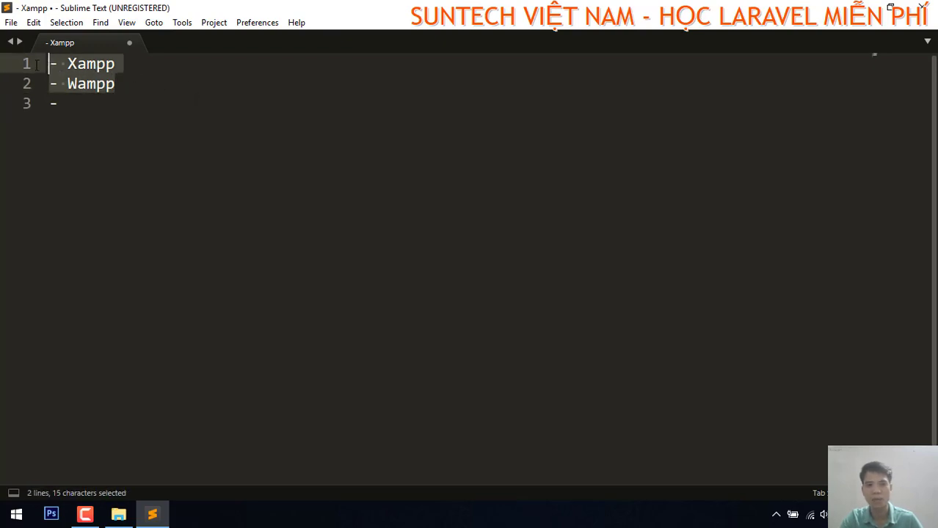
left_click(127, 83)
left_click_drag(127, 83, 44, 65)
Step: Add Appserv as the third item of the dashed list
left_click(108, 108)
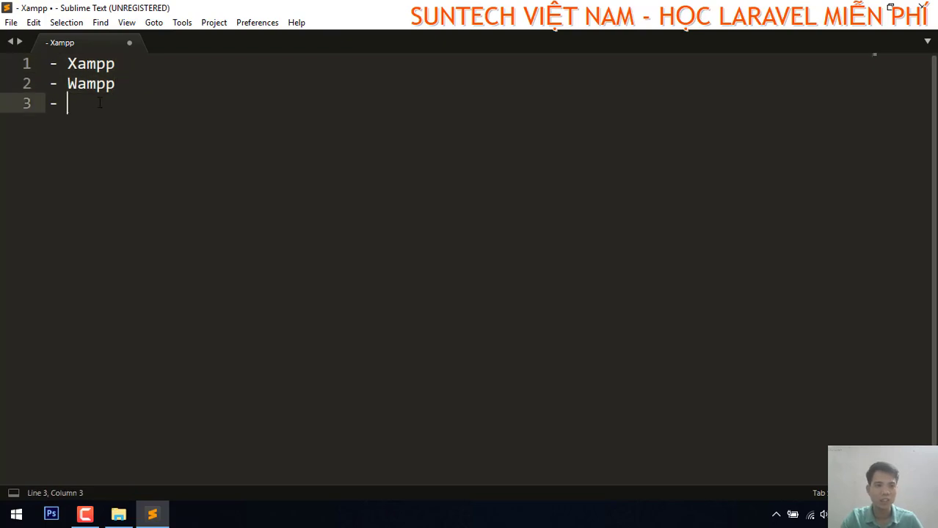
type("Apps")
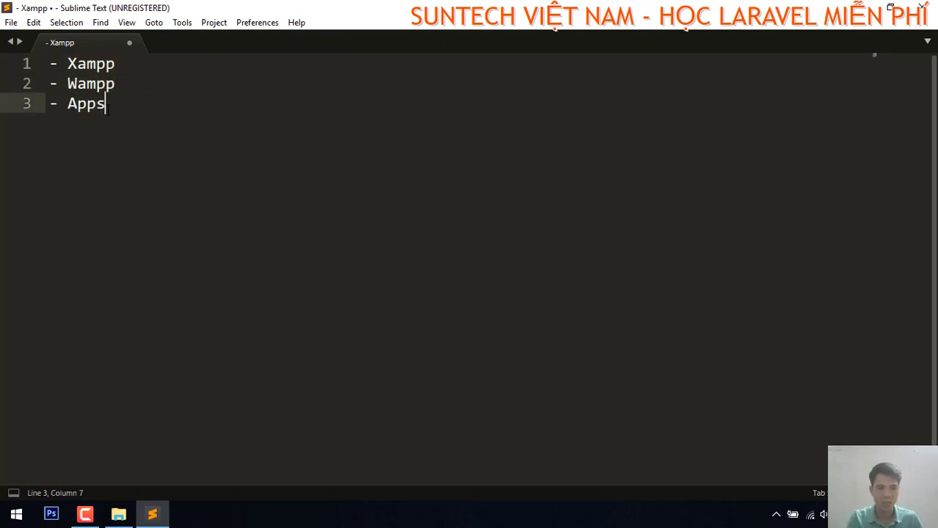
type("erv")
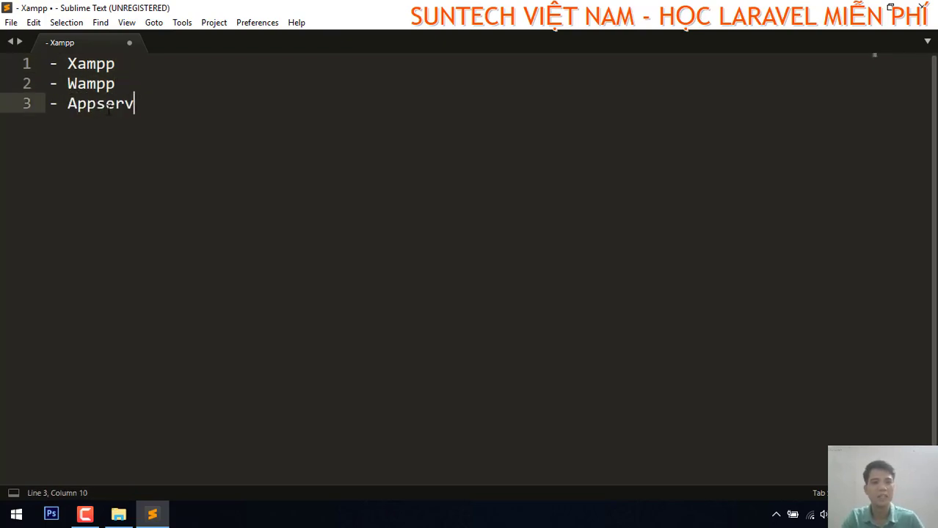
key("shift+Home")
key("shift+Up")
left_click(179, 107)
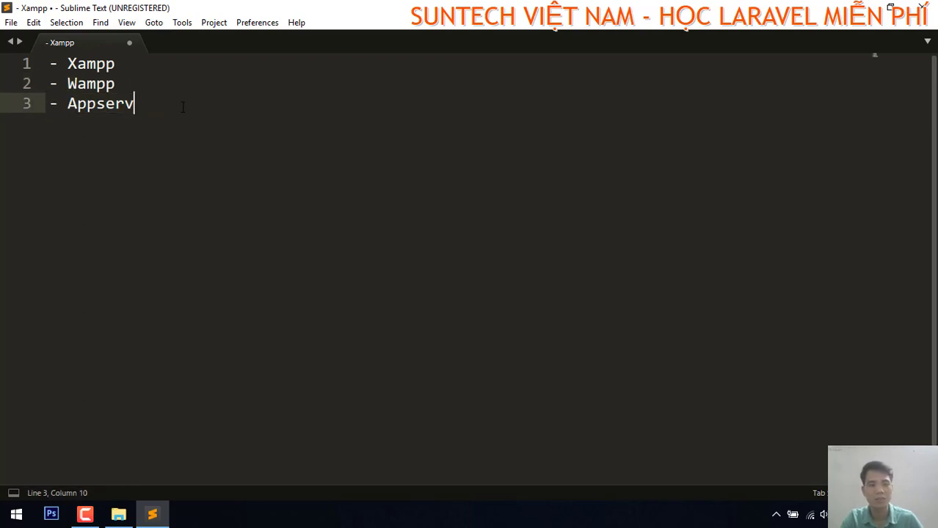
left_click_drag(180, 107, 2, 63)
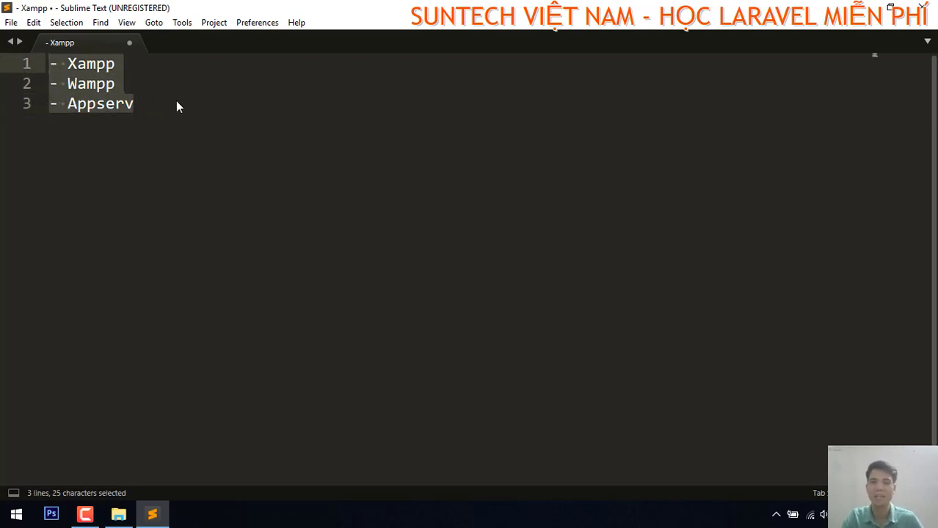
Step: Replace the Xampp, Wampp and Appserv entries with a single dashed item, Laragon
left_click_drag(160, 116, 67, 64)
type("Lago")
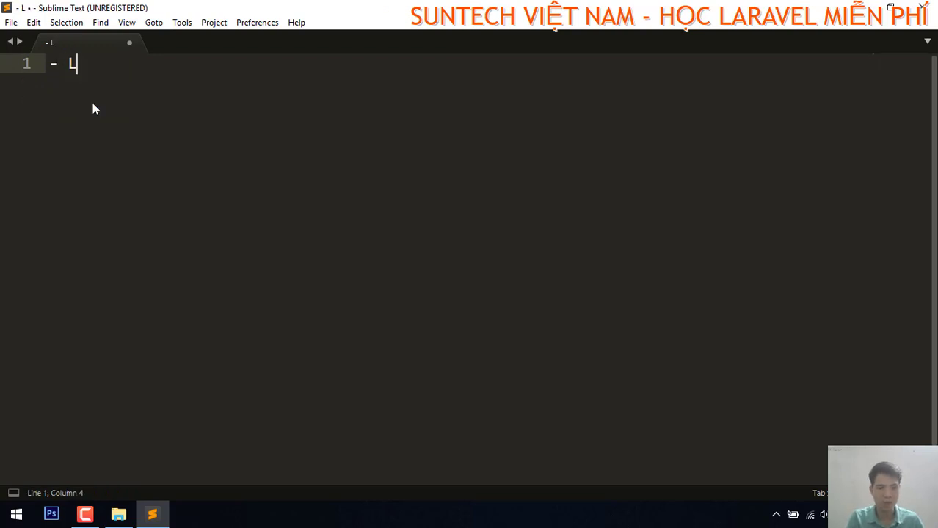
key("BackSpace")
key("BackSpace")
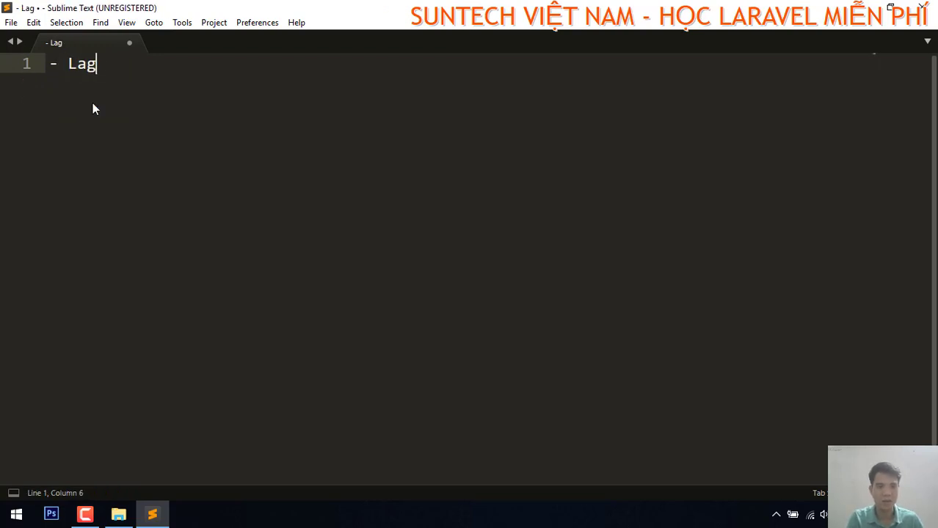
type("rago")
type("n")
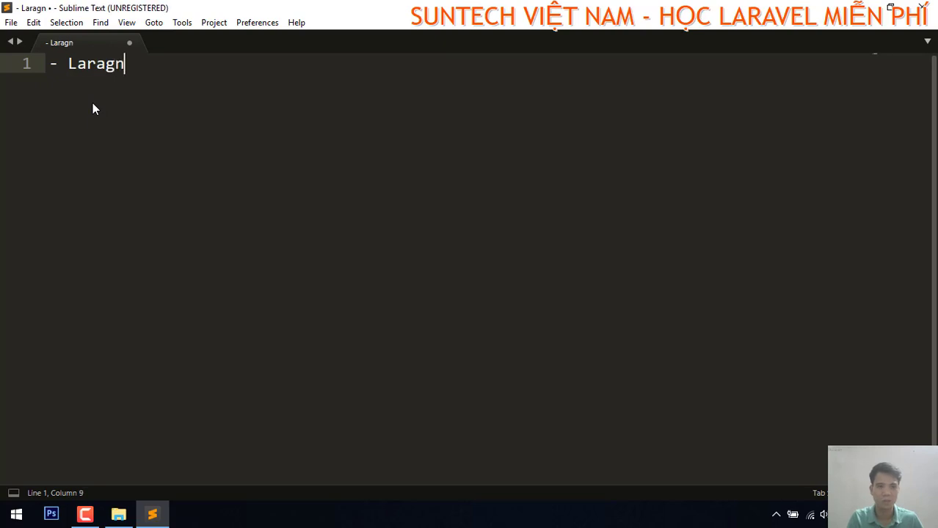
key("BackSpace")
type("on")
Step: Add the indented dashed sub-items "php7.2 +" and "mysql 5.7" under Laragon
key("Return")
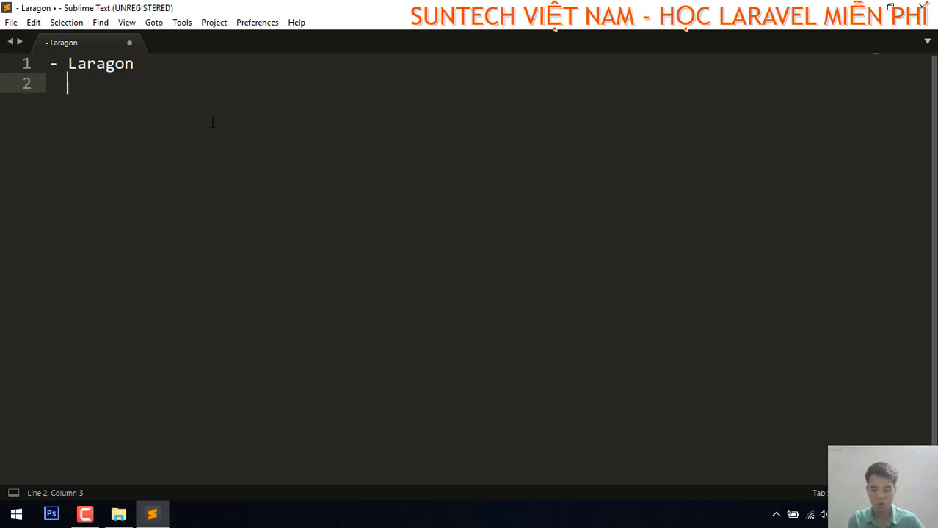
type("- php")
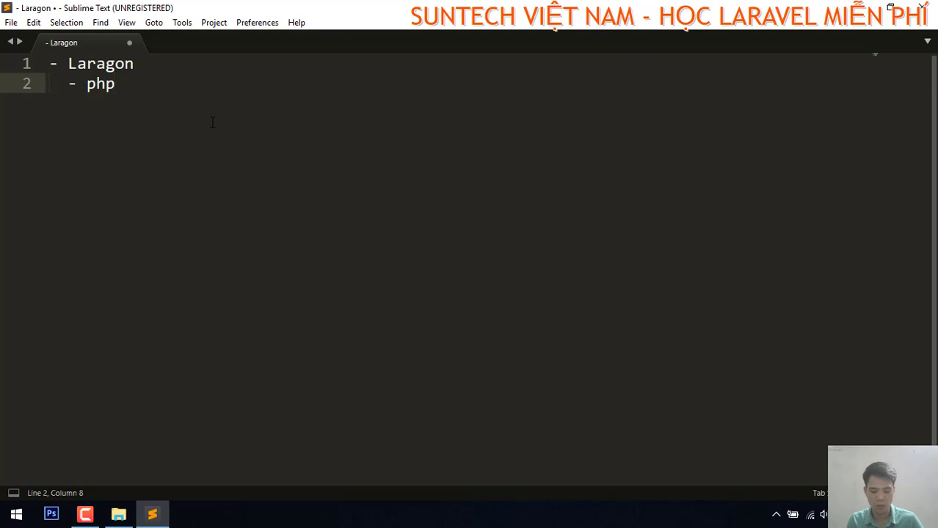
type("7.2 ")
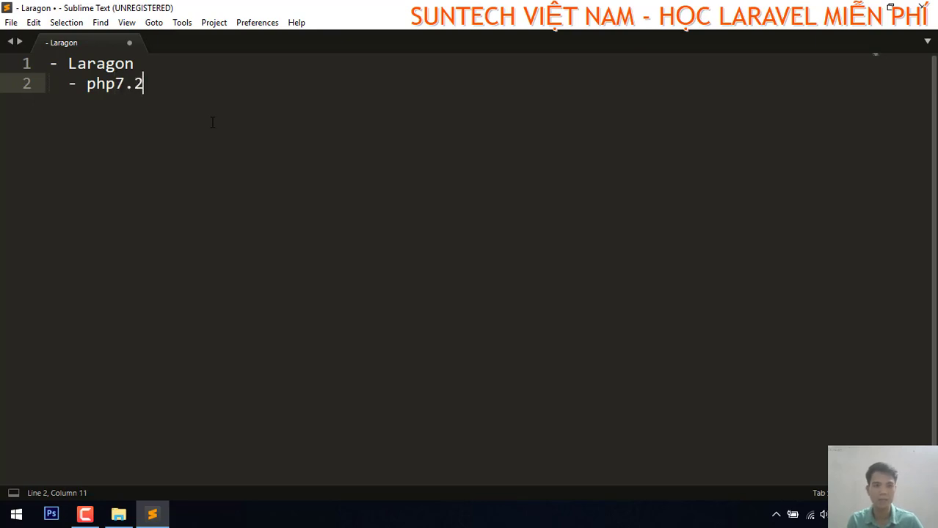
type("+")
key("Return")
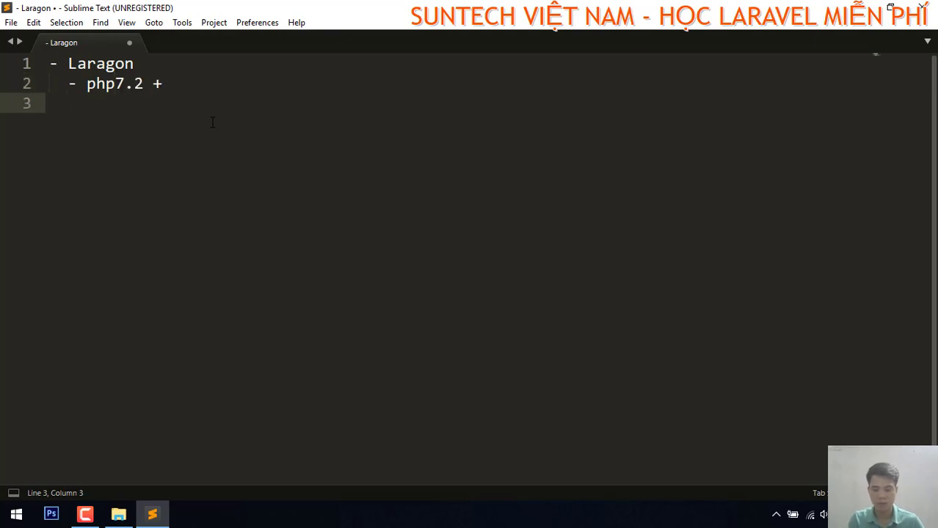
type("-")
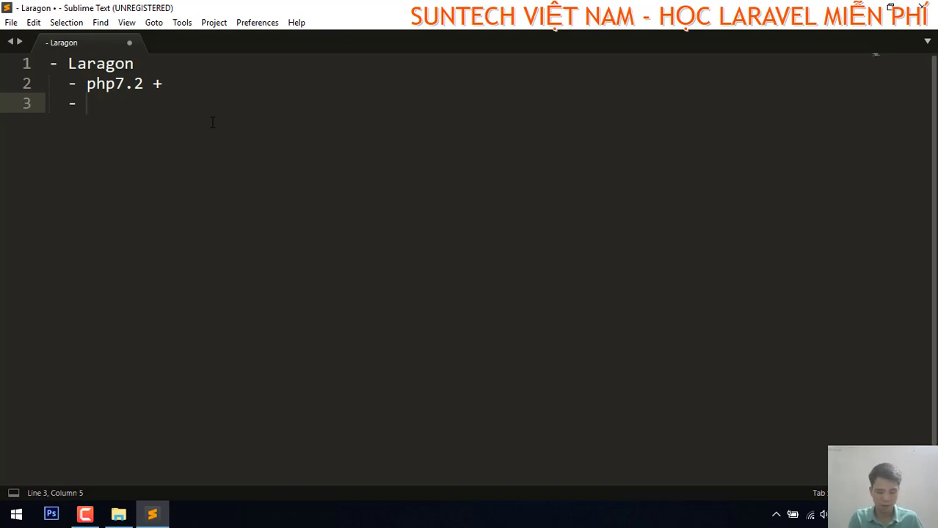
type("mysql ")
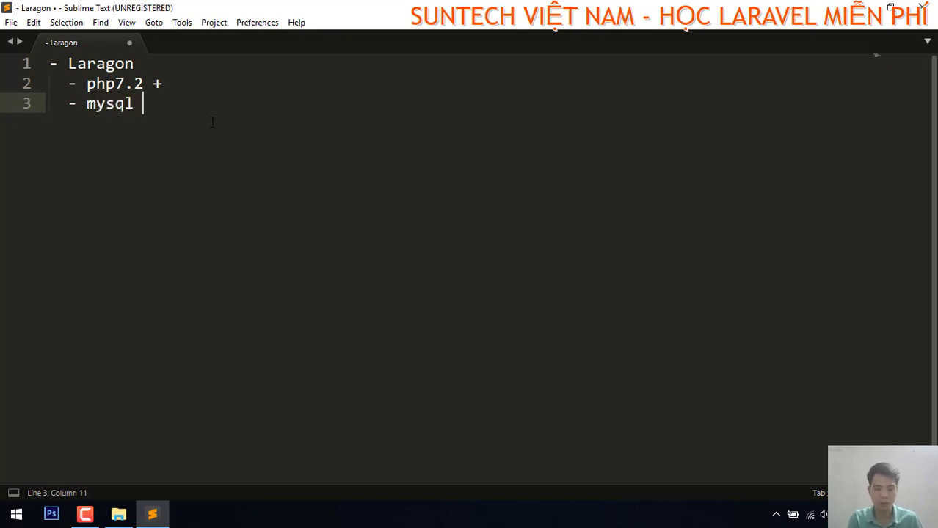
type("5.7")
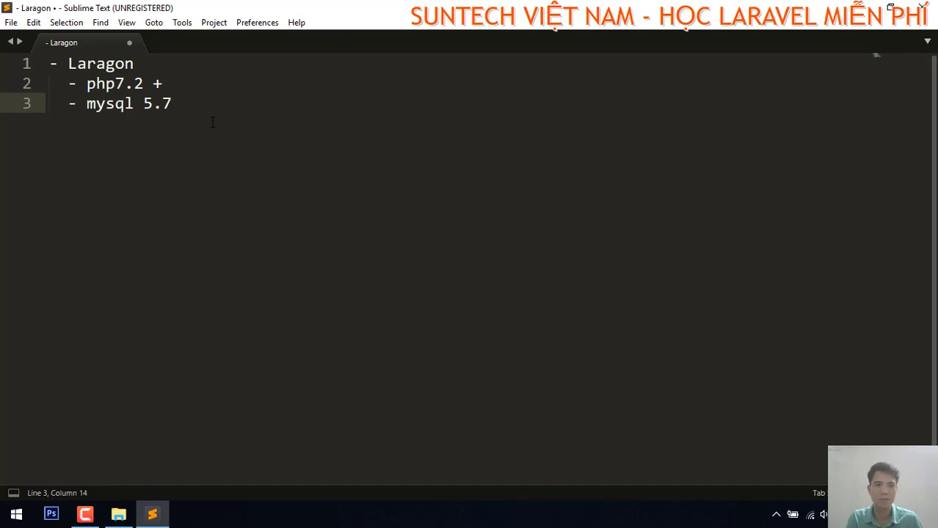
Step: Add Memcache and Redis as dashed sub-items below mysql 5.7, leaving an empty line at the end
key("Return")
key("Up")
key("End")
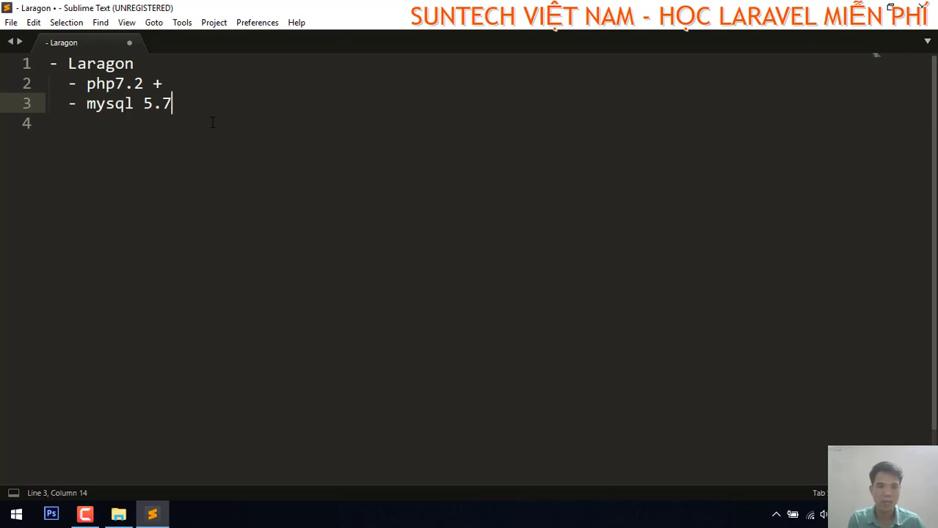
key("Return")
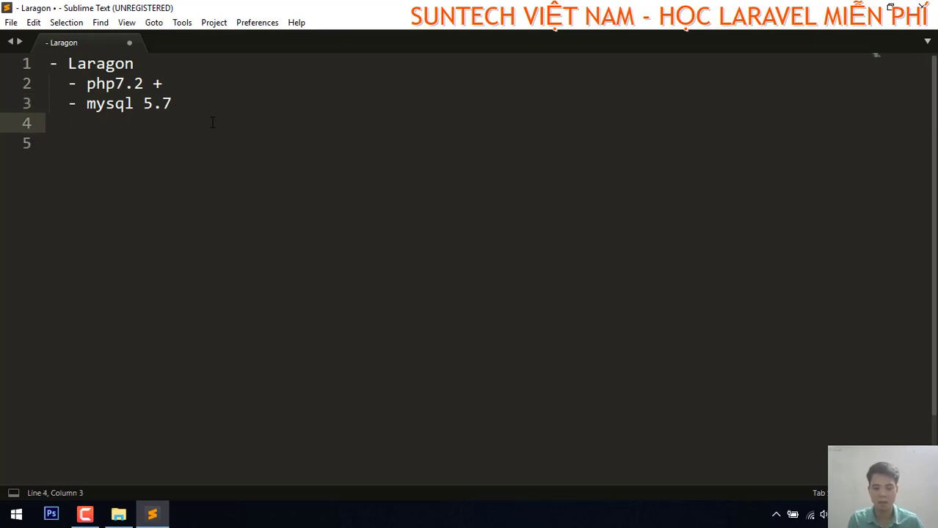
type("- M")
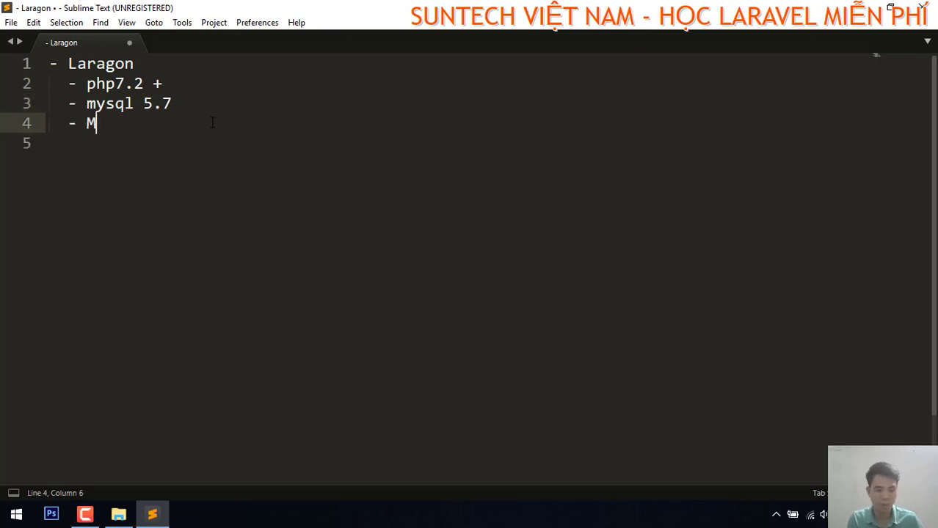
type("emcache")
key("BackSpace")
type("he")
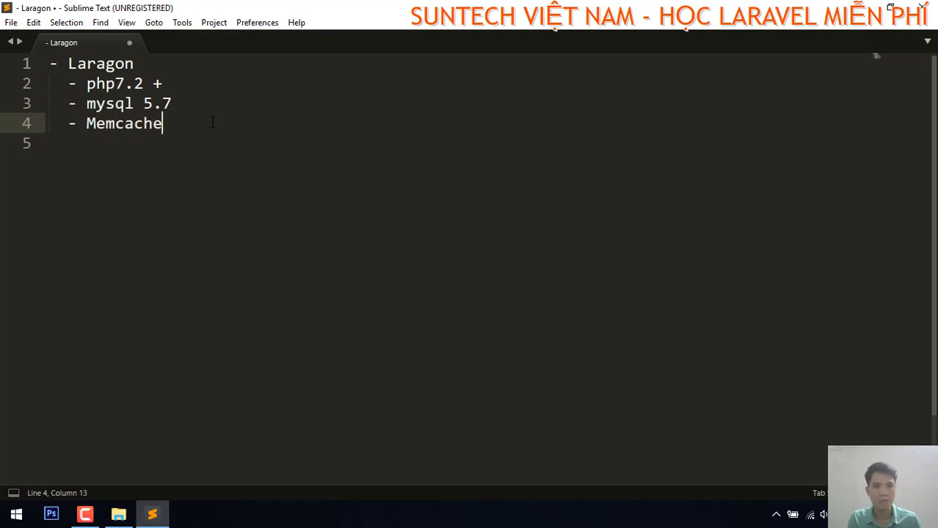
key("Return")
type("- Redis")
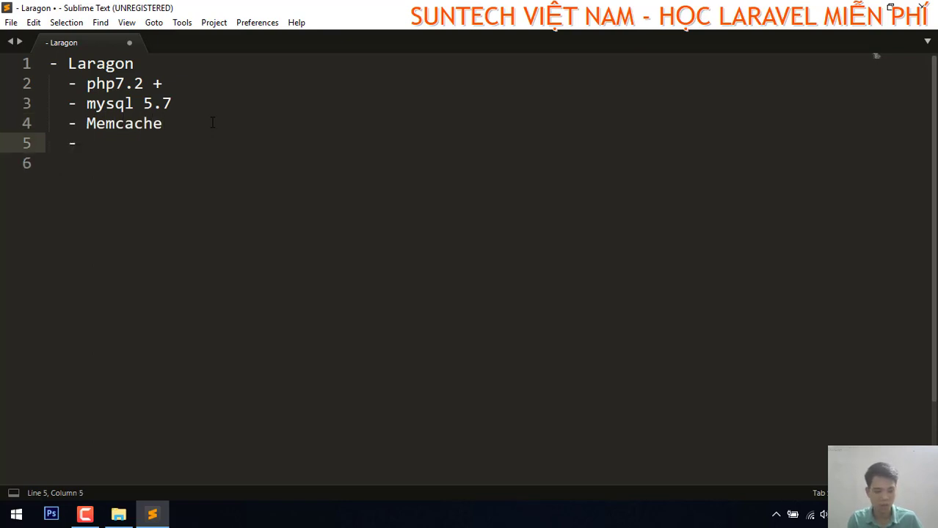
key("shift+Left")
key("shift+Left")
key("shift+Left")
key("shift+Left")
key("shift+Left")
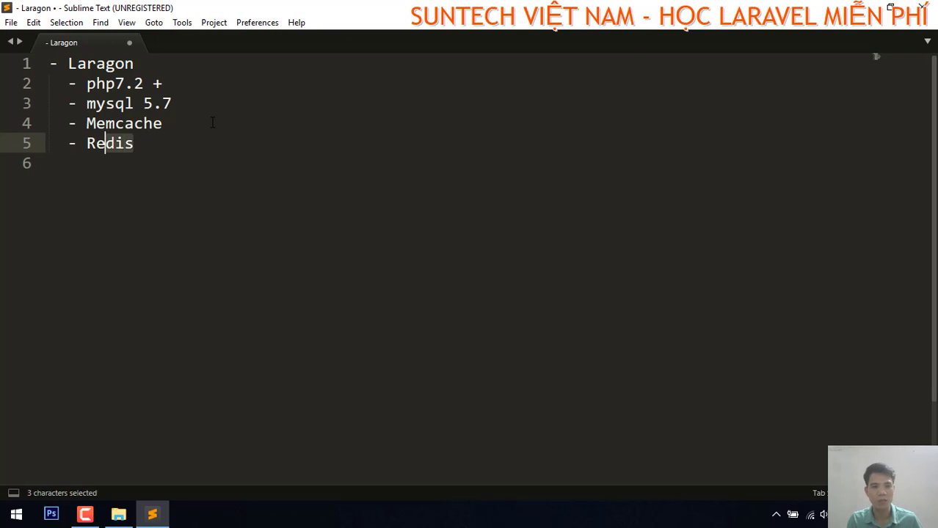
key("Right")
key("shift+Left")
key("shift+Left")
key("shift+Left")
key("shift+Left")
key("shift+Left")
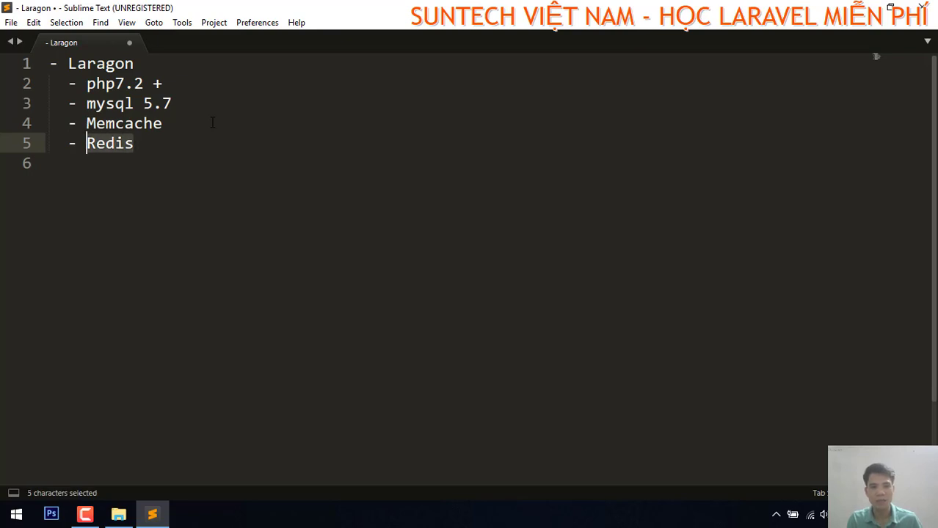
key("Right")
key("shift+Home")
key("shift+Right")
key("shift+Right")
key("shift+Right")
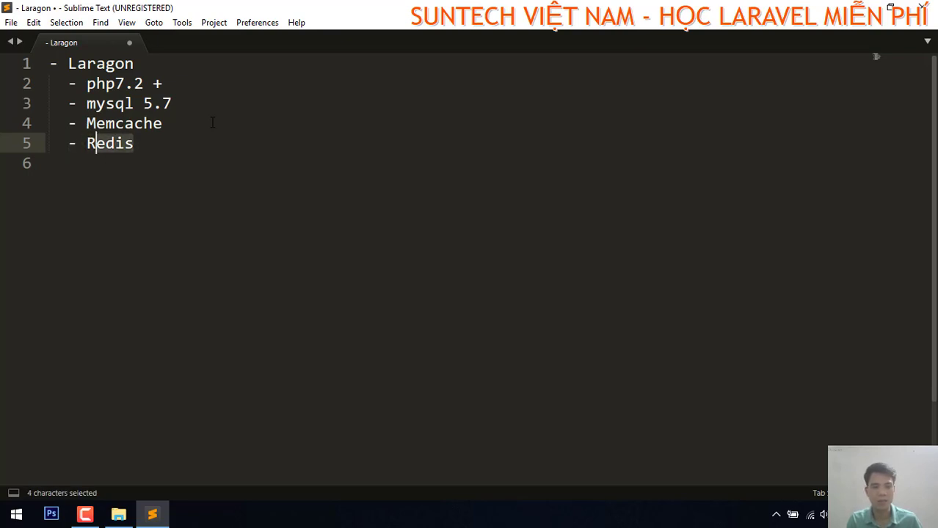
key("shift+Left")
key("Right")
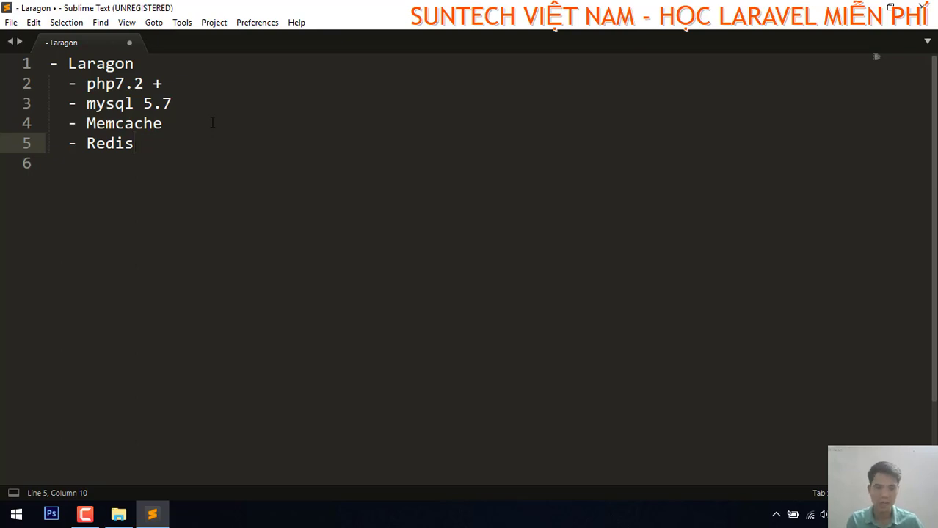
Step: Add NodeJS as a dashed sub-item below Redis
key("Return")
type("- M")
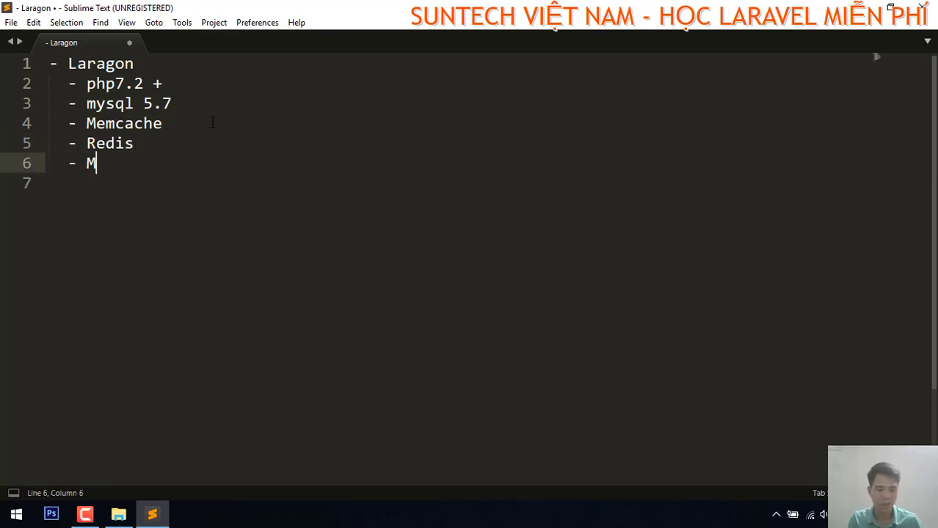
key("BackSpace")
type("Node")
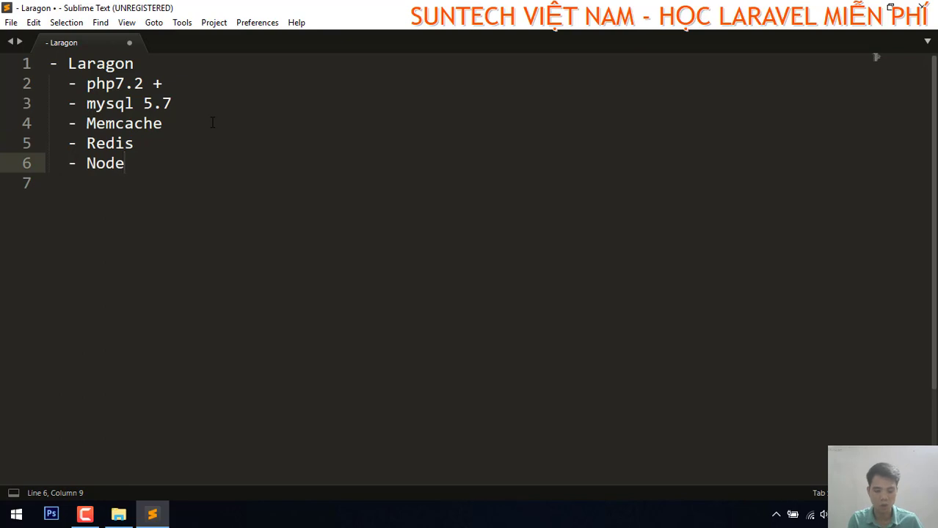
type("JS")
key("Left")
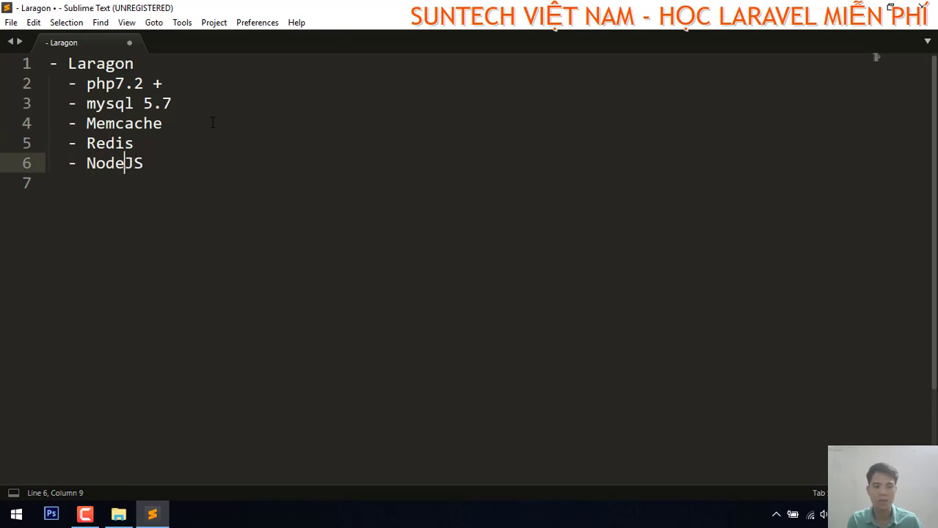
Step: Change NodeJS to "Node JS" and add the dashed sub-item "NPM (webpack + build)" below it
key("End")
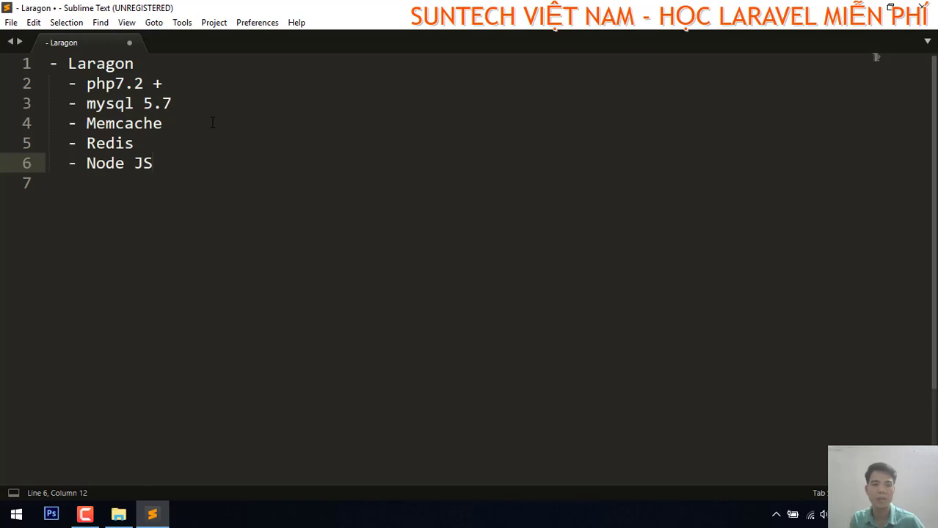
key("Return")
type("- N")
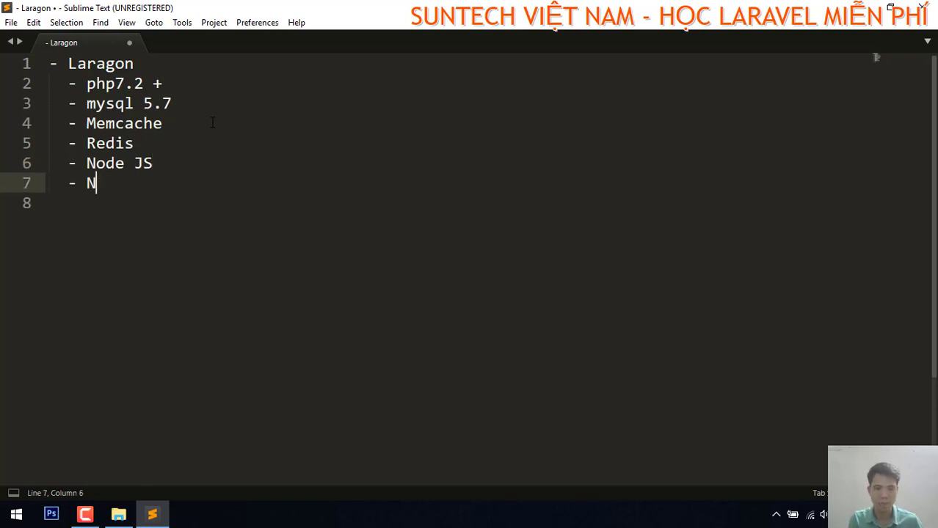
type("PM (u")
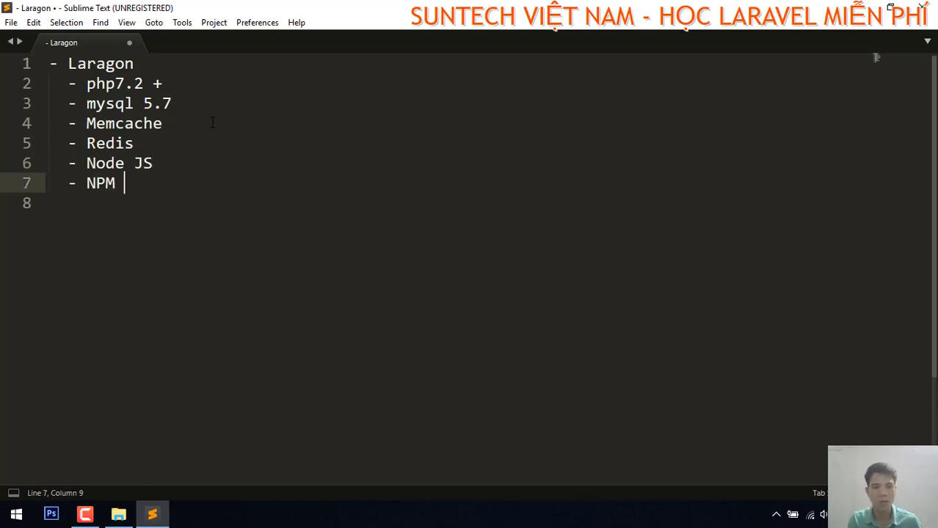
key("BackSpace")
type("web")
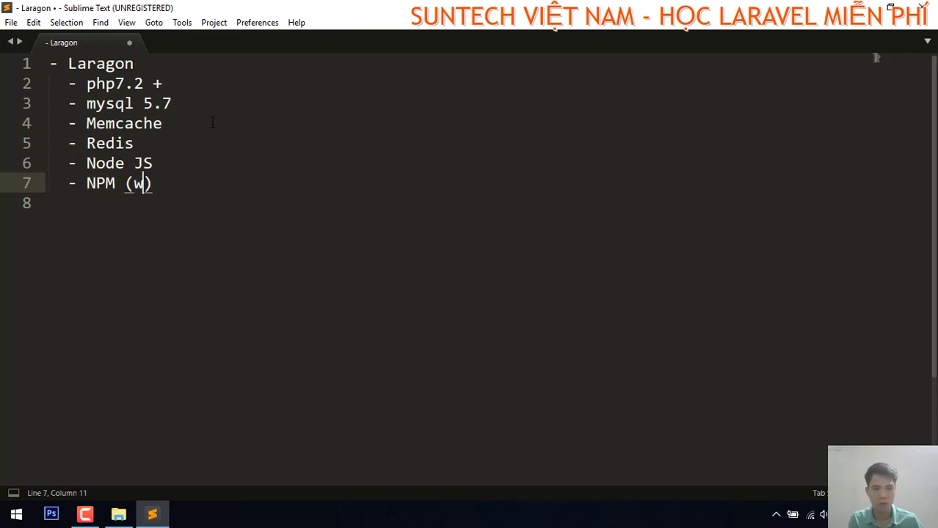
type("pack +")
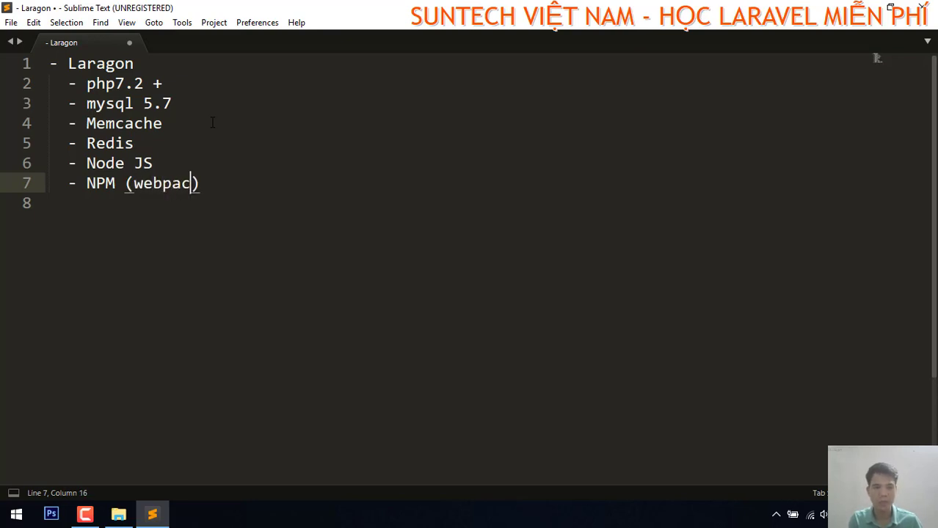
type(" build")
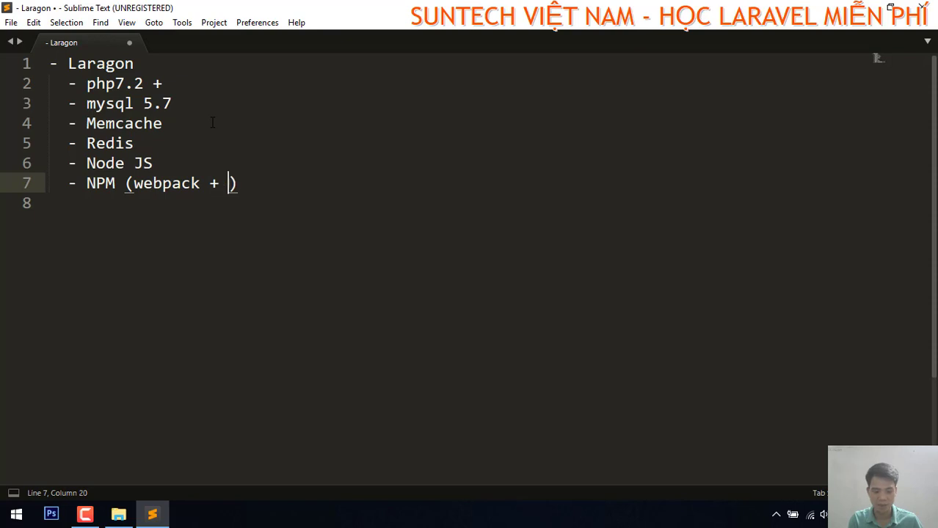
key("BackSpace")
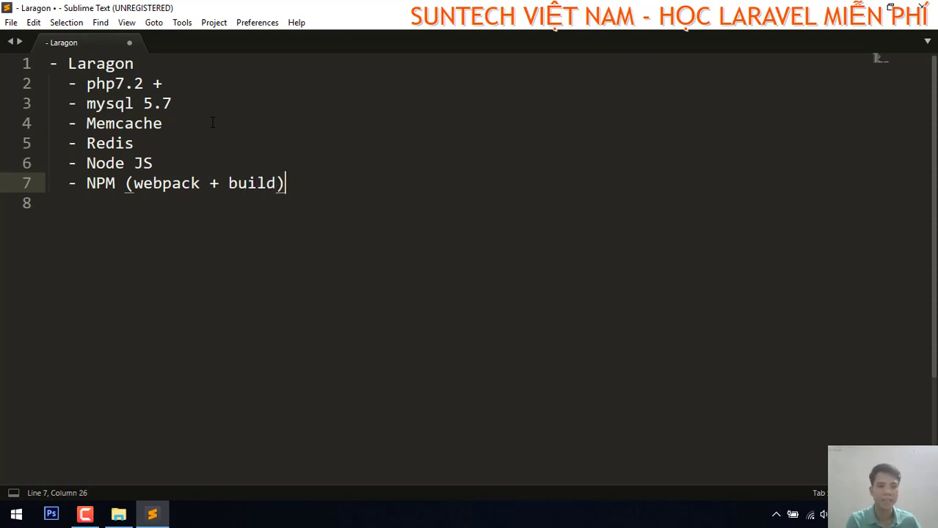
Step: Add Git and Composer as dashed sub-items below the NPM entry, followed by a new line
key("Return")
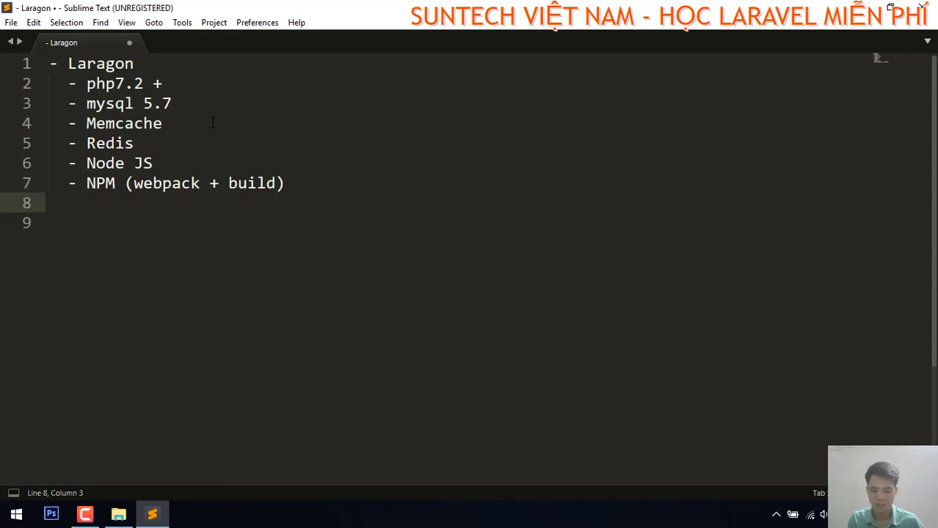
type("- ")
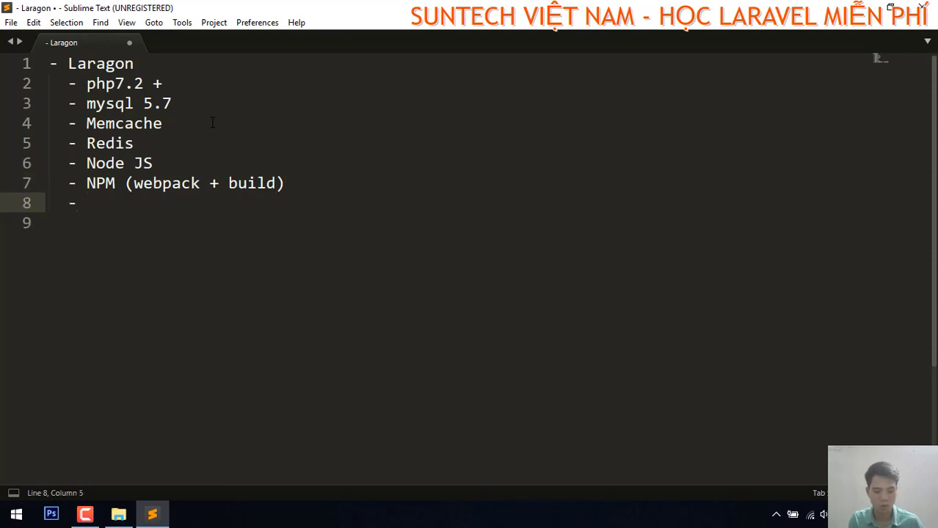
type("Git")
key("Return")
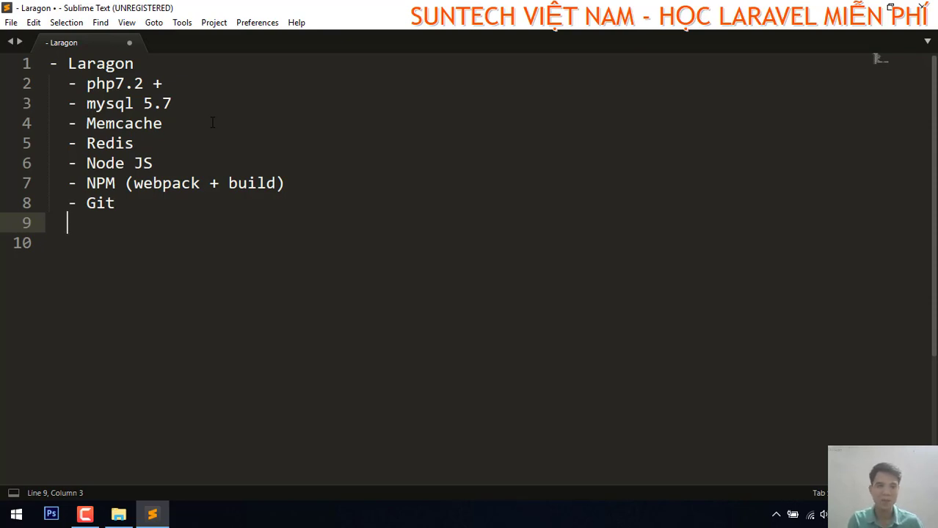
type("- Composer")
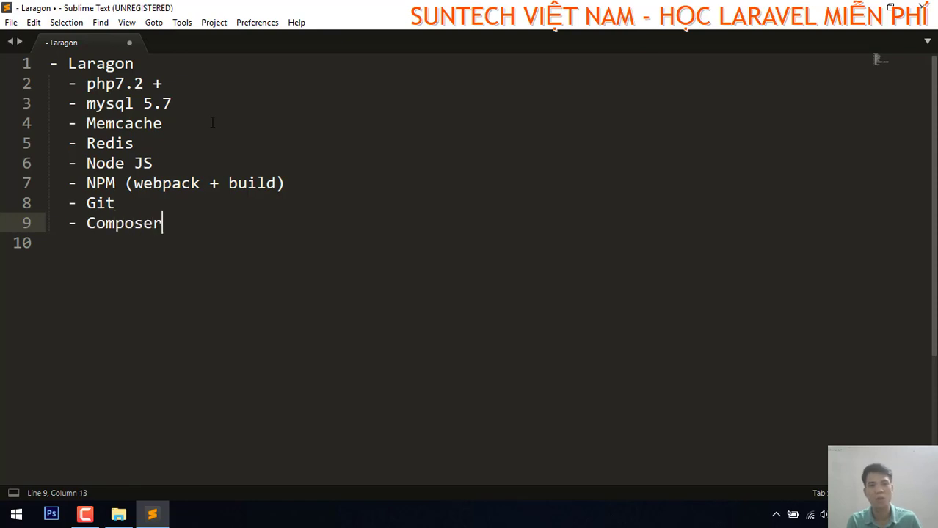
key("Return")
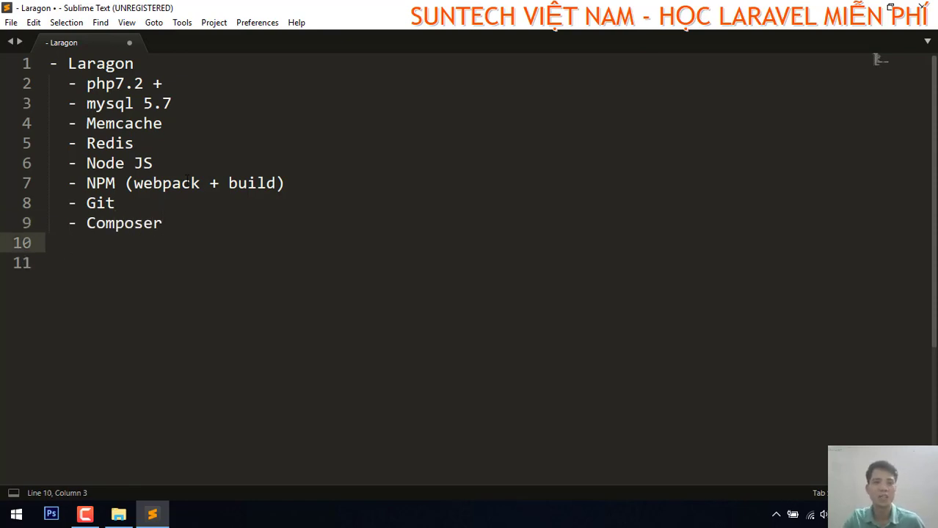
left_click_drag(192, 247, 49, 80)
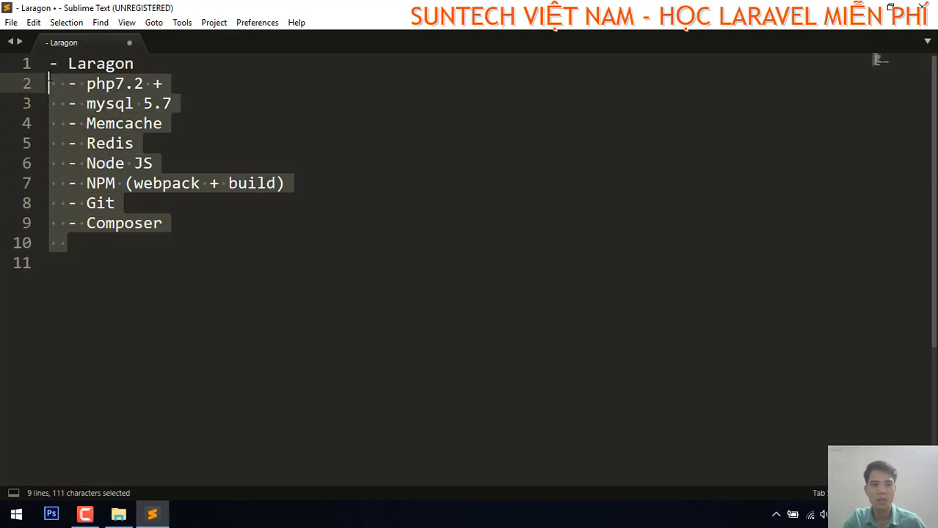
left_click(153, 68)
left_click_drag(188, 255, 28, 83)
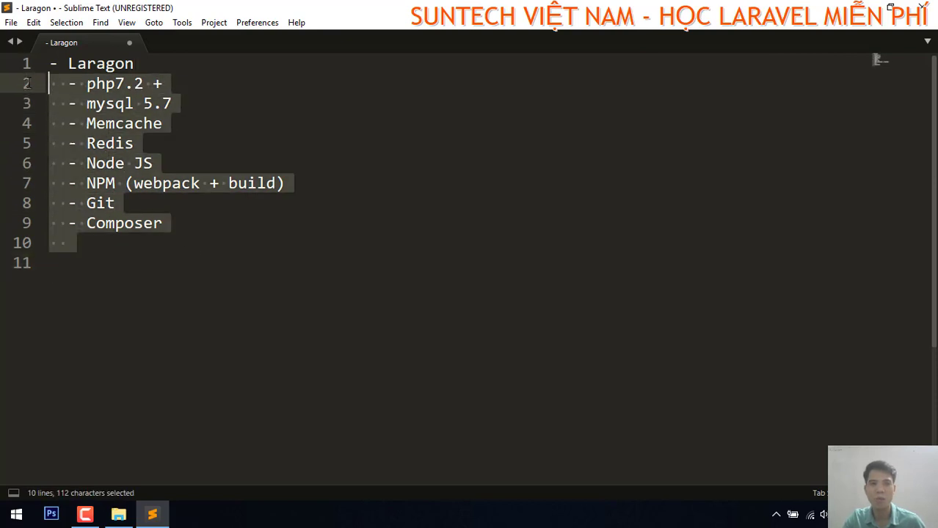
left_click(148, 260)
left_click_drag(148, 260, 56, 81)
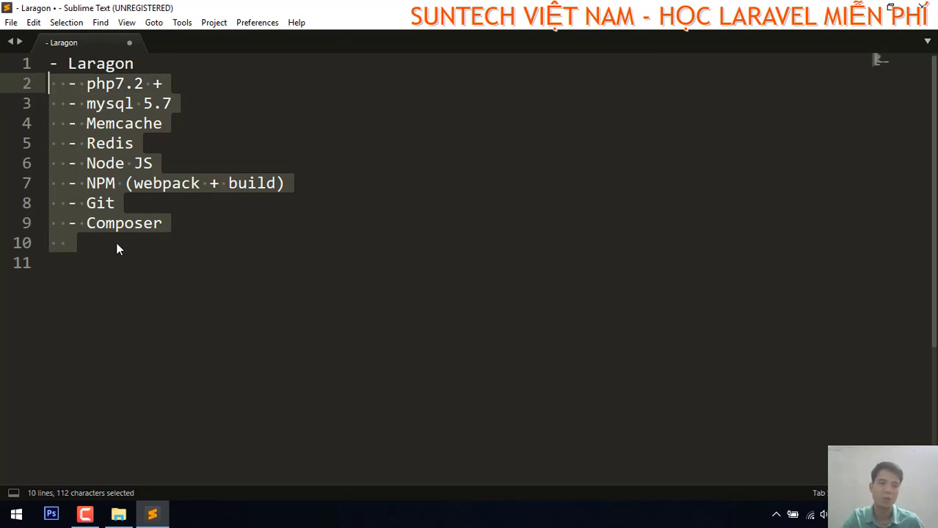
left_click_drag(116, 242, 79, 252)
Step: Remove the leading spaces from the empty line below Composer
key("Right")
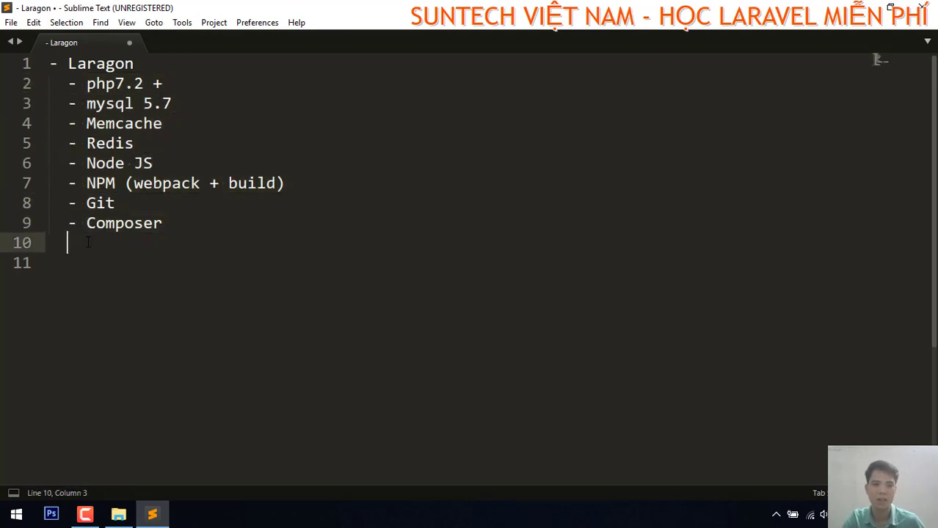
key("shift+Home")
key("BackSpace")
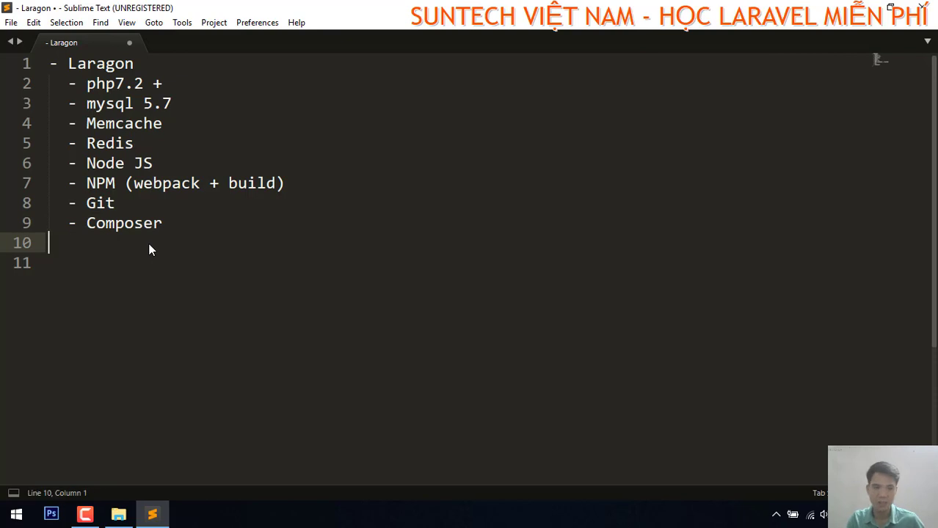
key("Left")
left_click_drag(163, 223, 48, 84)
Step: Copy the word Laragon from the notes, open Chrome and search Google for "Laragon"
double_click(97, 64)
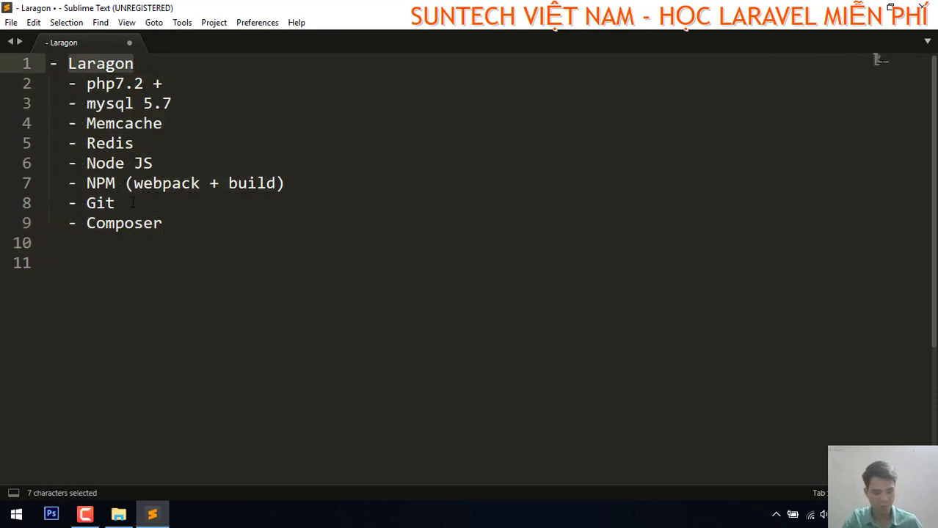
key("ctrl+c")
left_click(863, 6)
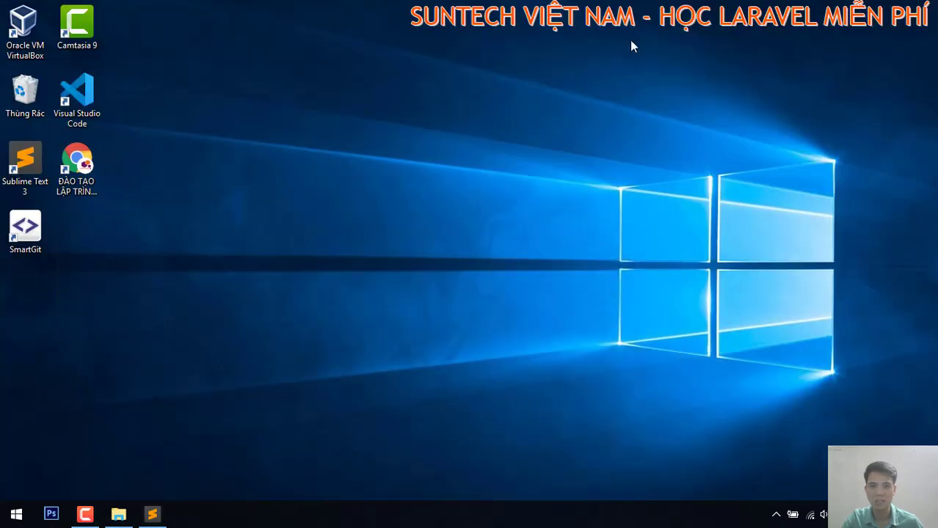
left_click(83, 163)
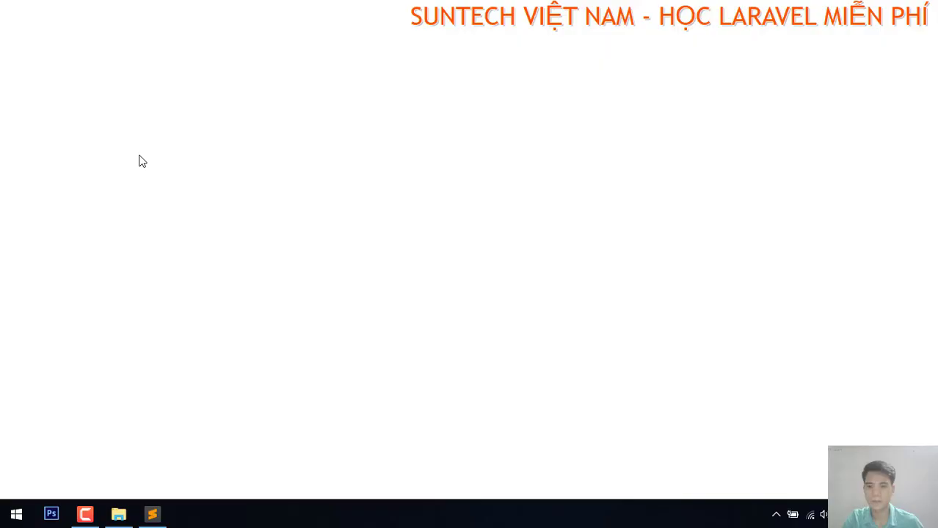
type("Laragon")
key("Return")
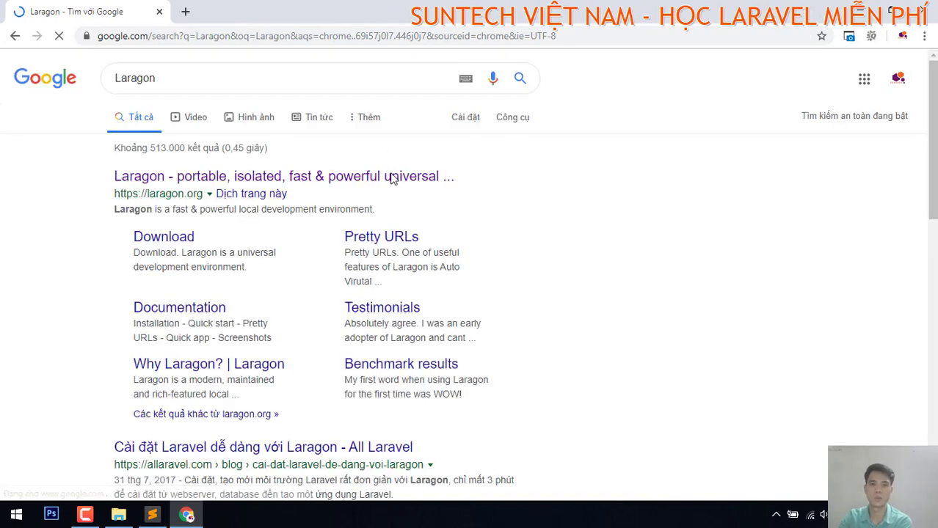
Step: Open Laragon's Download page from the search results and review the components of the Laragon Full edition
left_click(166, 239)
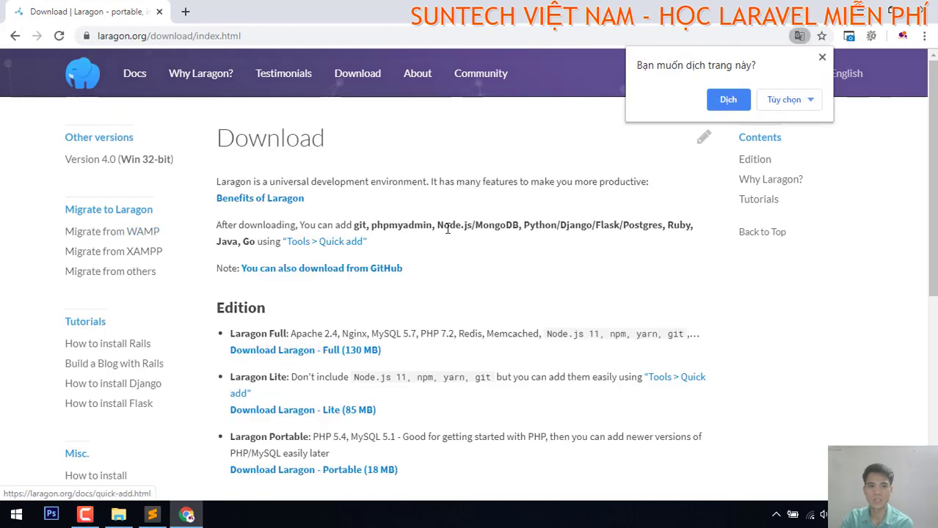
left_click(823, 58)
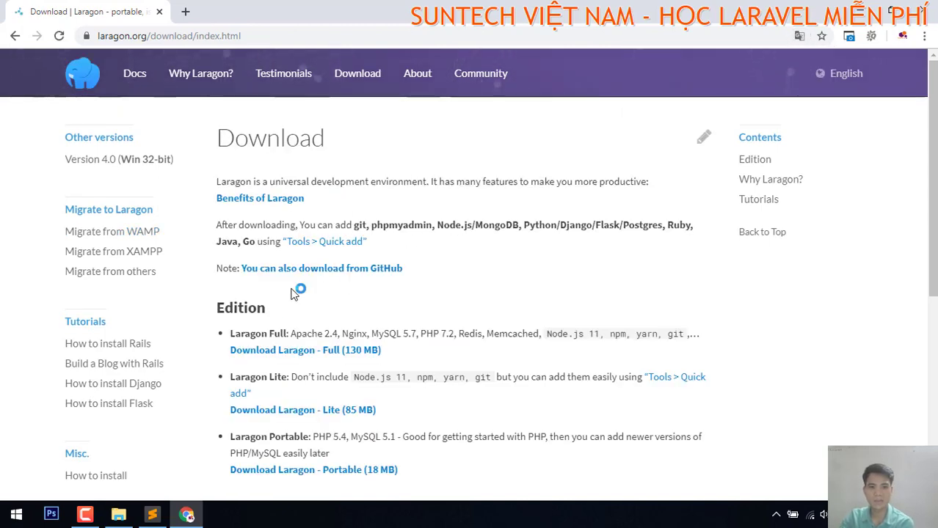
scroll(293, 297, "down", 2)
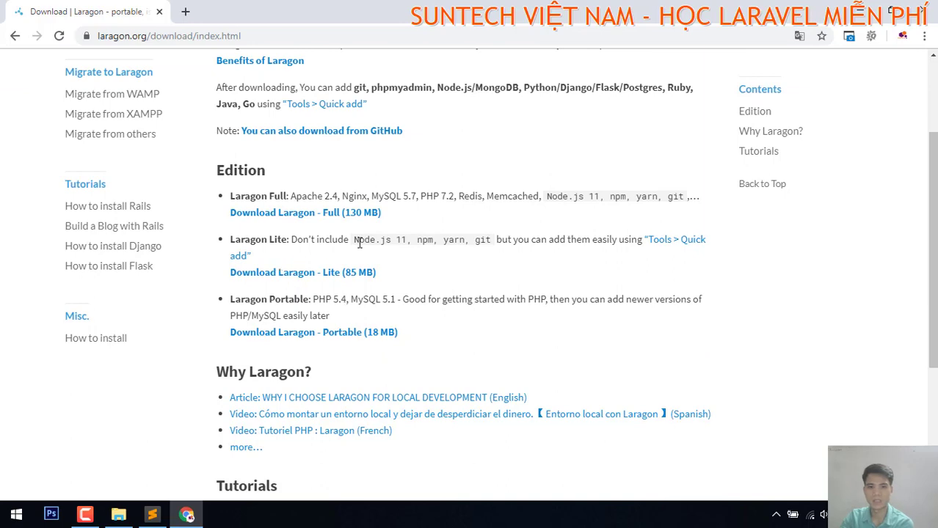
scroll(315, 212, "up", 2)
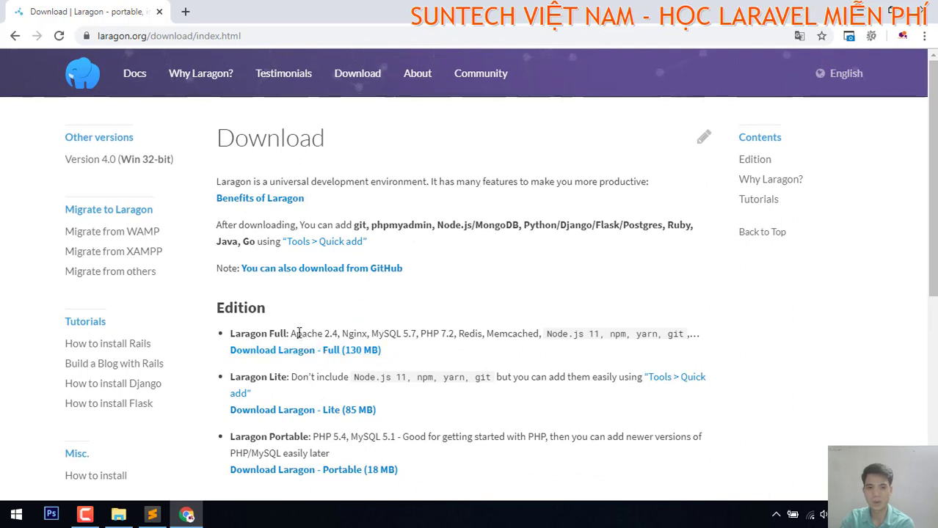
left_click_drag(291, 334, 673, 336)
double_click(352, 334)
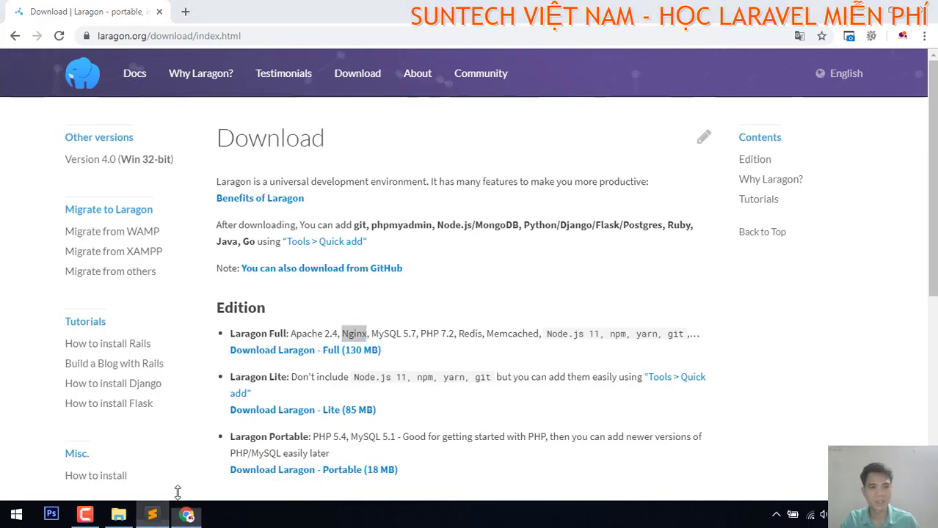
Step: Switch to Sublime Text and add "Nginx" and "Apache 2.4" as dashed sub-items below Composer
left_click(152, 514)
left_click(259, 235)
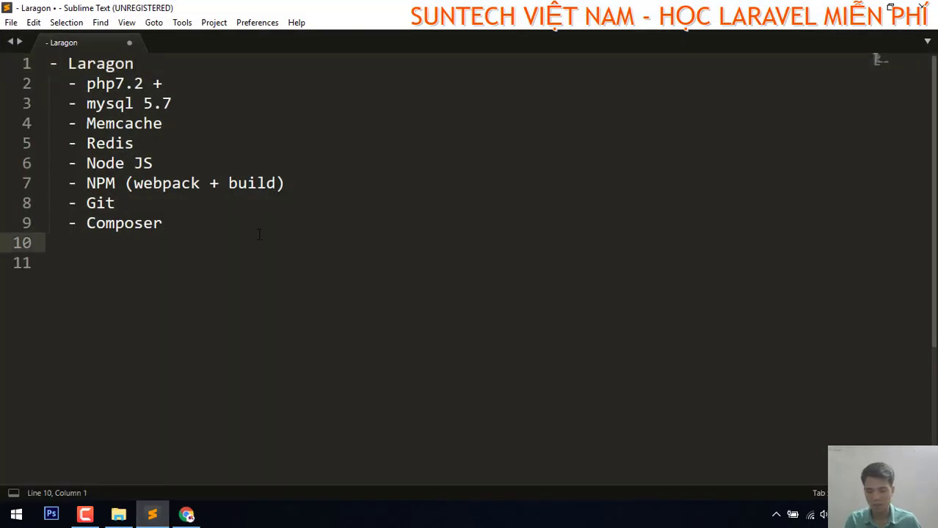
key("Left")
key("Return")
type("- ")
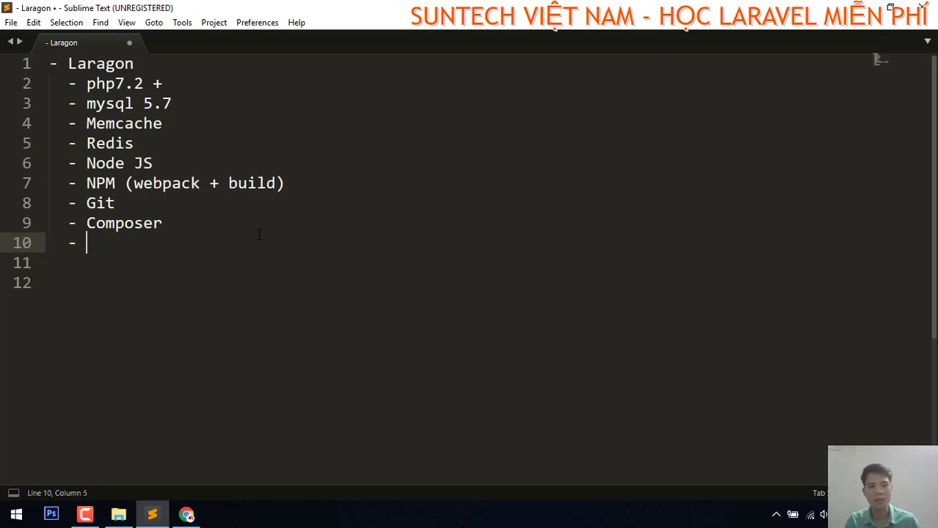
type("Nginx")
key("Return")
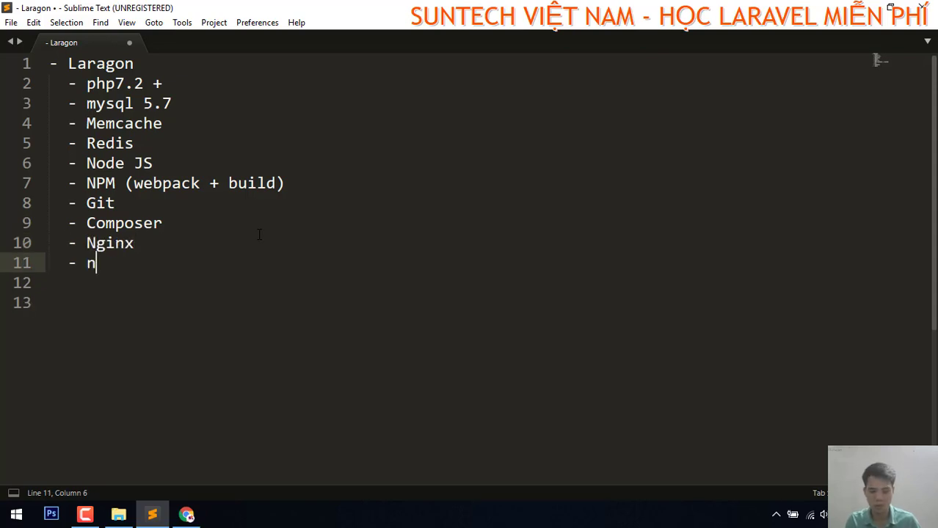
key("BackSpace")
key("BackSpace")
key("BackSpace")
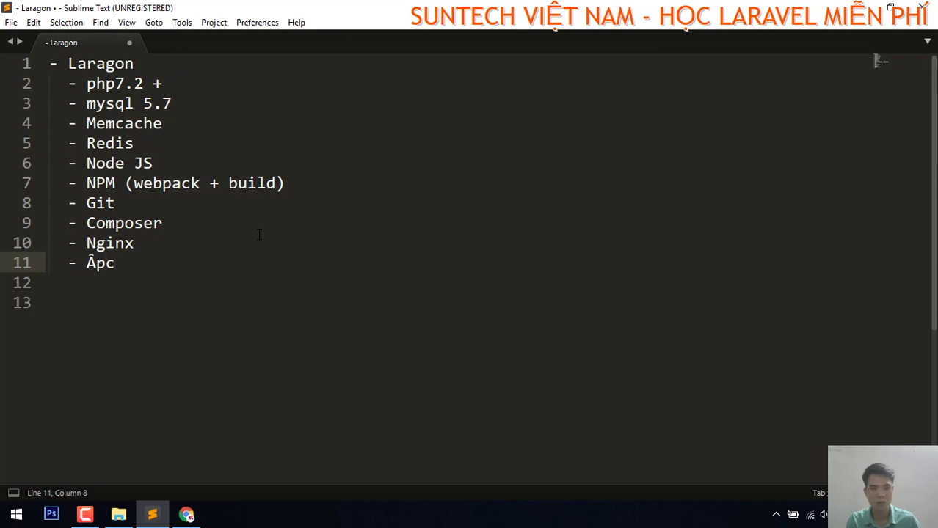
type("Apaches")
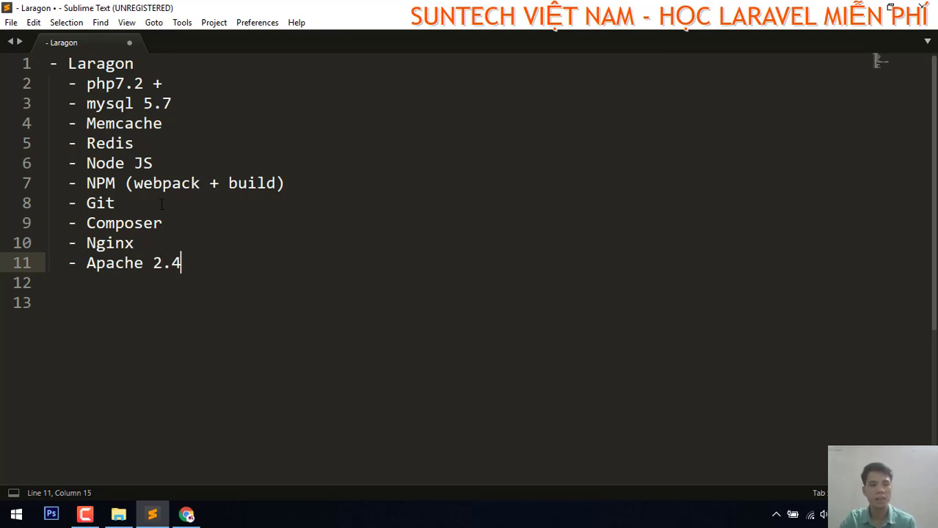
left_click_drag(201, 262, 134, 244)
left_click(208, 264)
left_click(91, 245)
left_click(134, 244)
double_click(110, 244)
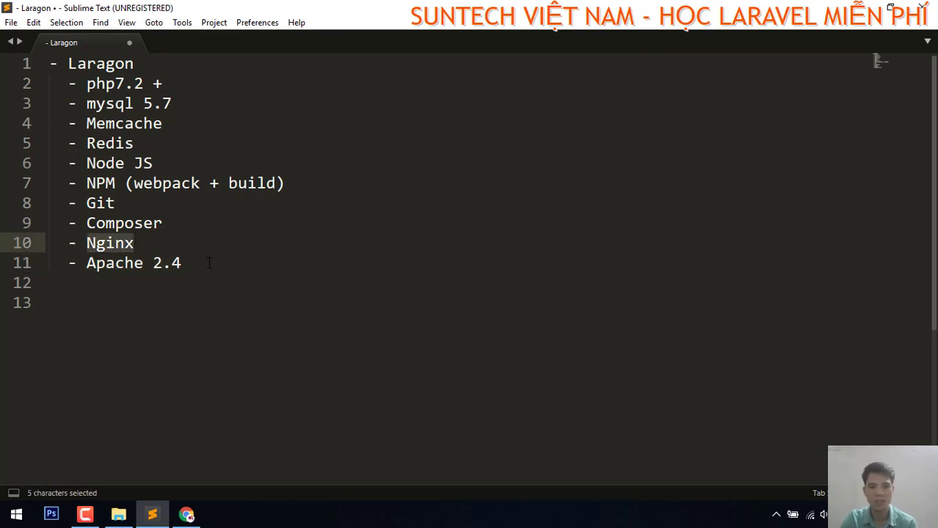
left_click_drag(209, 263, 35, 96)
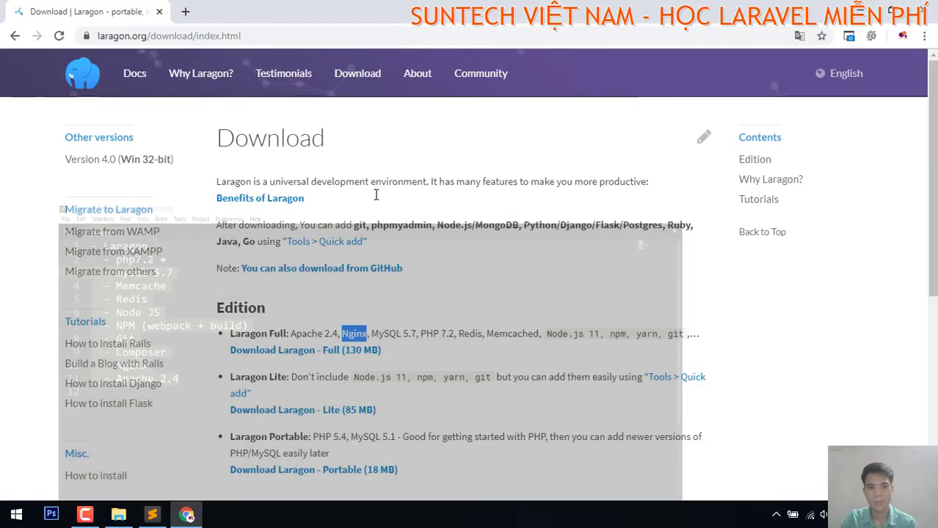
Step: Return to the Laragon download page in Chrome and examine the Laragon Full edition's download link and included components
left_click(860, 8)
left_click_drag(229, 352, 340, 351)
left_click(402, 356)
left_click(473, 354)
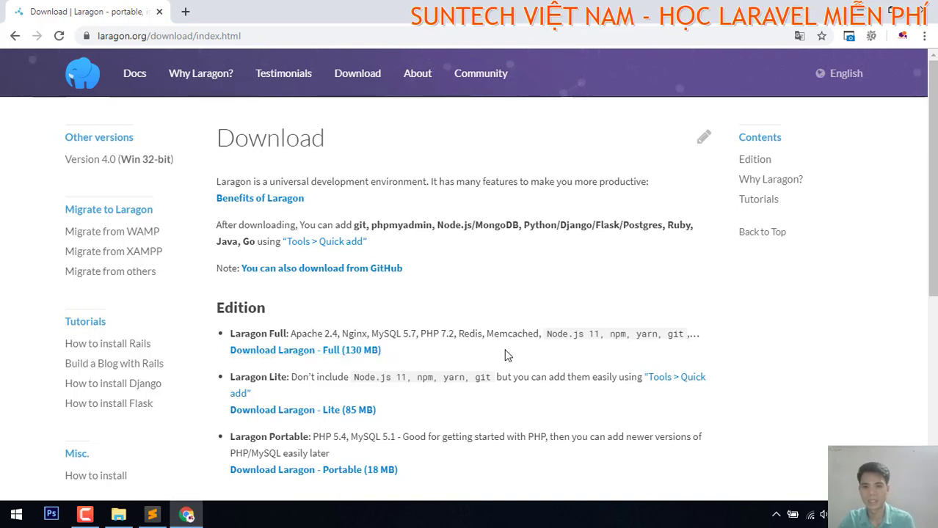
left_click_drag(548, 335, 615, 335)
left_click(638, 334)
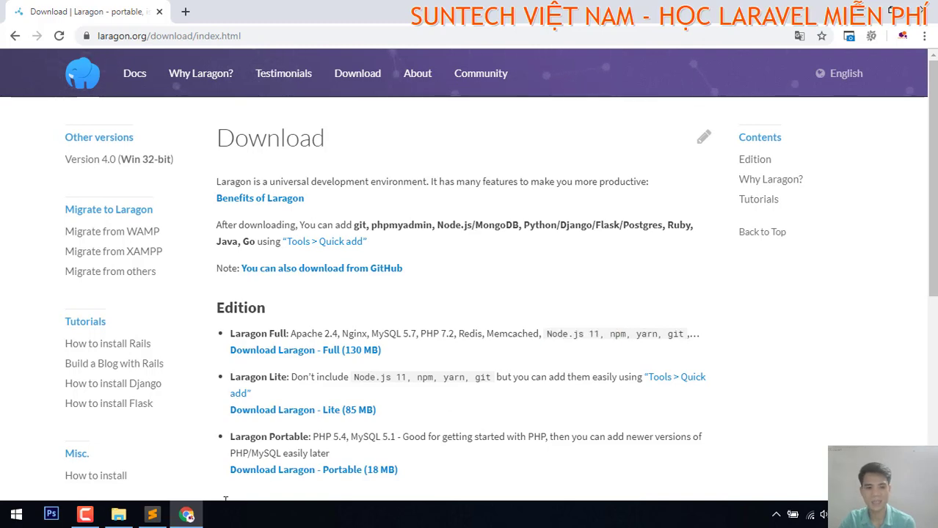
left_click(152, 514)
left_click(284, 243)
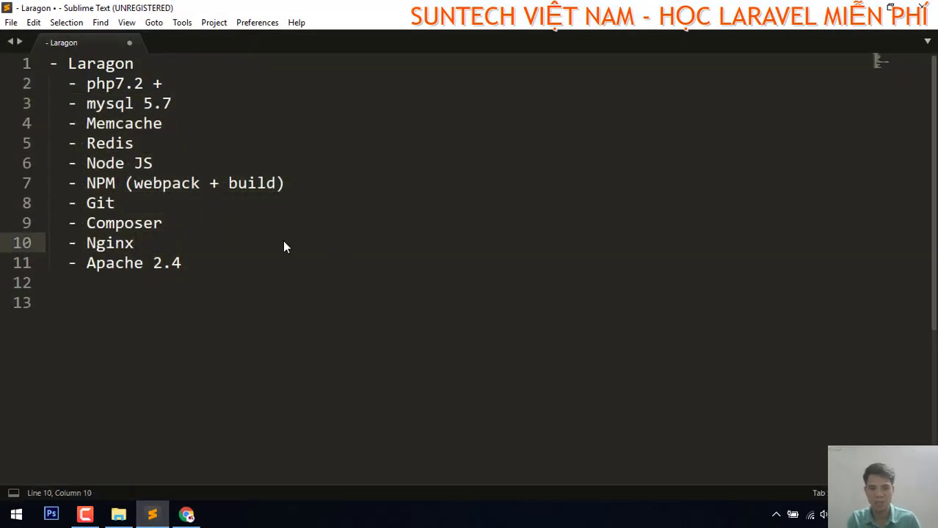
key("Down")
key("End")
key("Return")
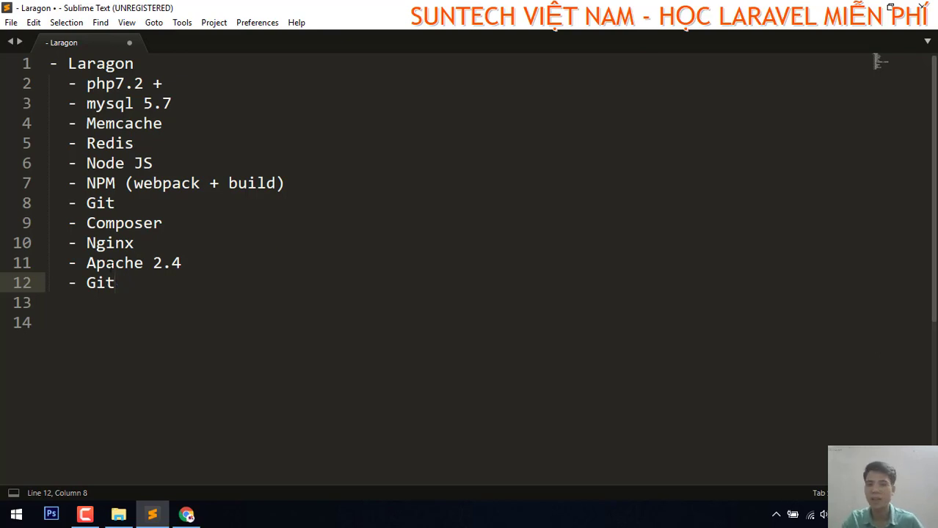
double_click(98, 283)
left_click_drag(124, 286, 25, 292)
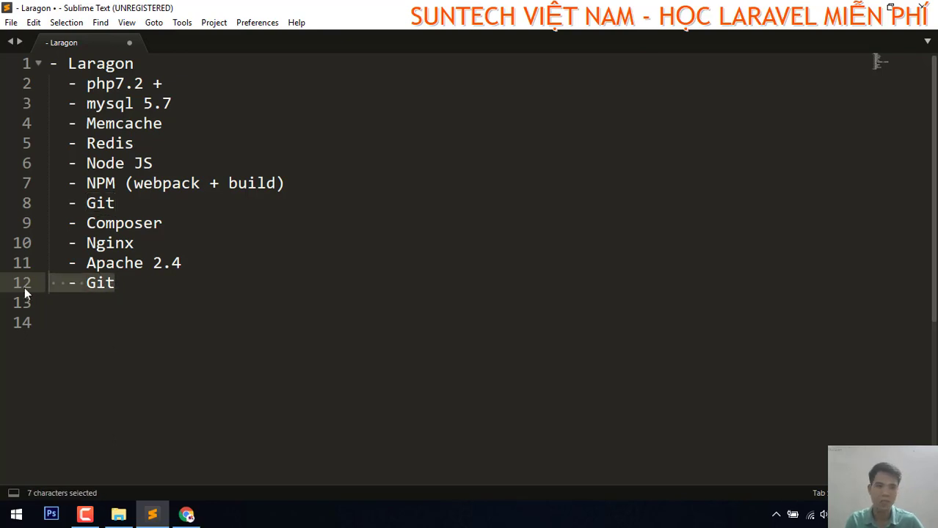
key("BackSpace")
key("BackSpace")
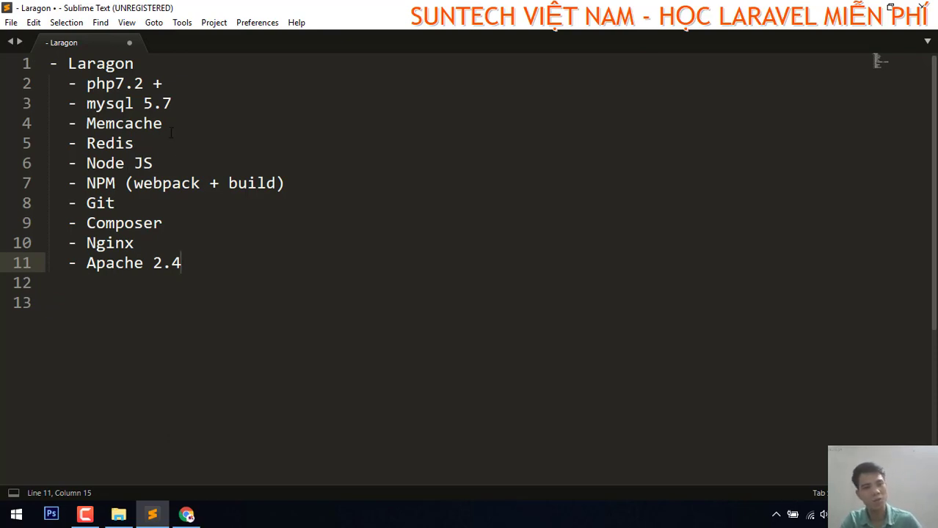
left_click_drag(171, 132, 37, 123)
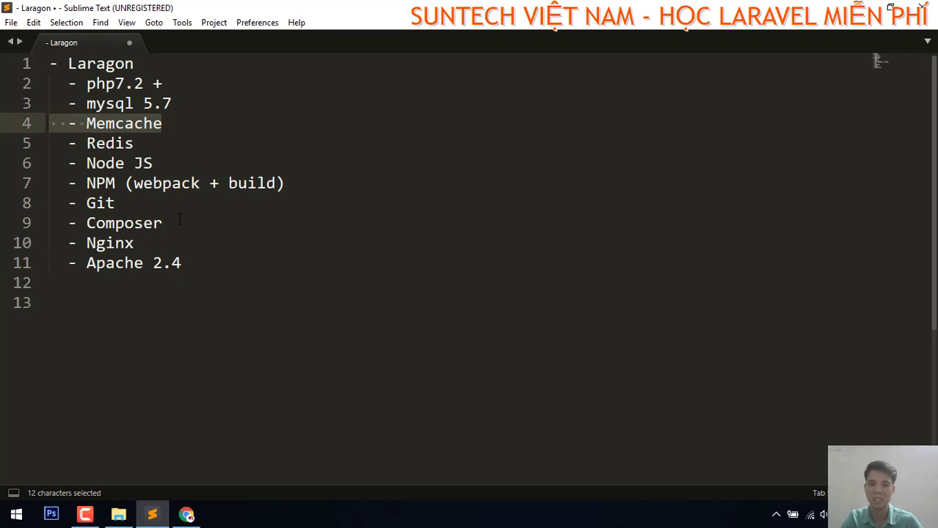
left_click(200, 257)
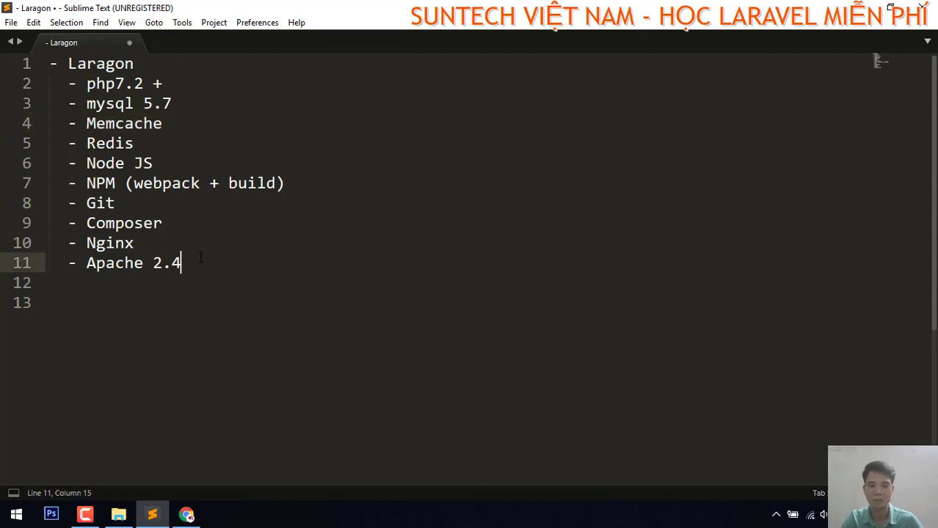
Step: Switch to File Explorer, search the Downloads folder for "laragon" and launch laragon-full.exe
left_click(858, 9)
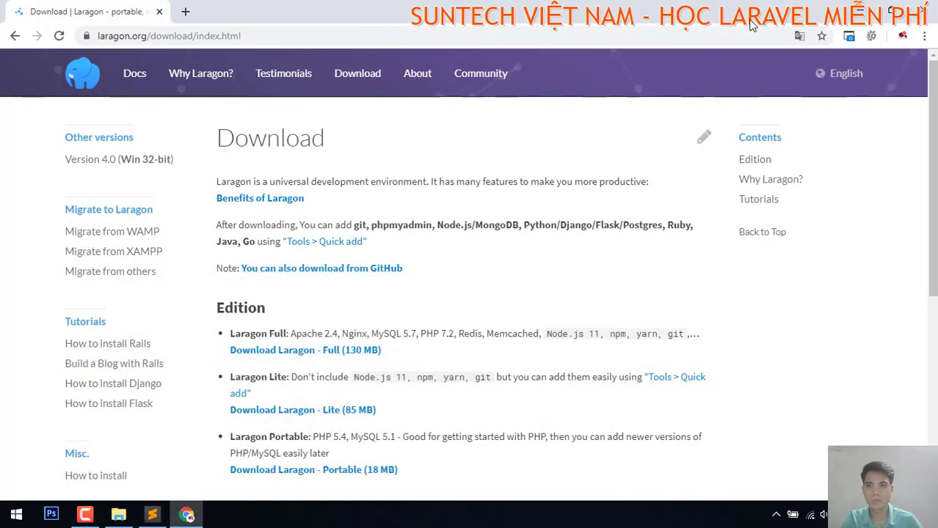
left_click(859, 9)
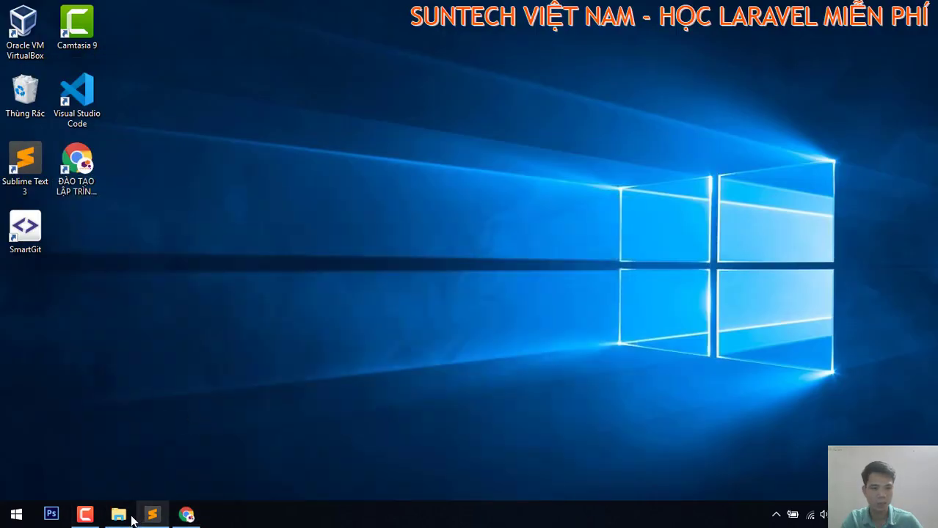
left_click(118, 515)
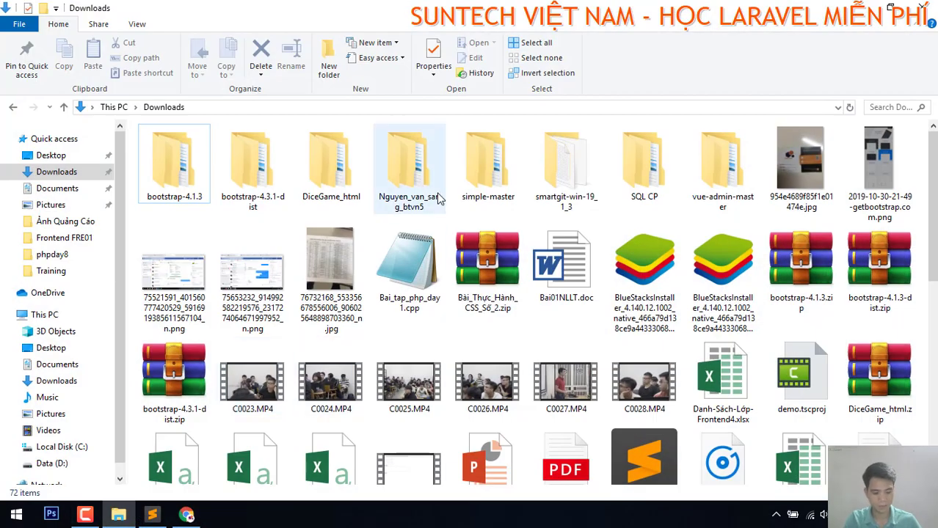
key("ctrl+e")
type("là")
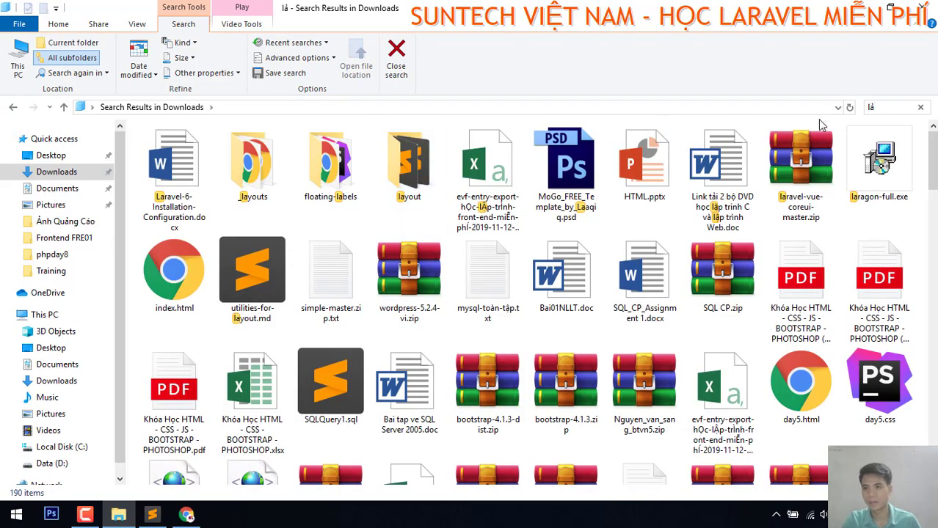
type("ravel")
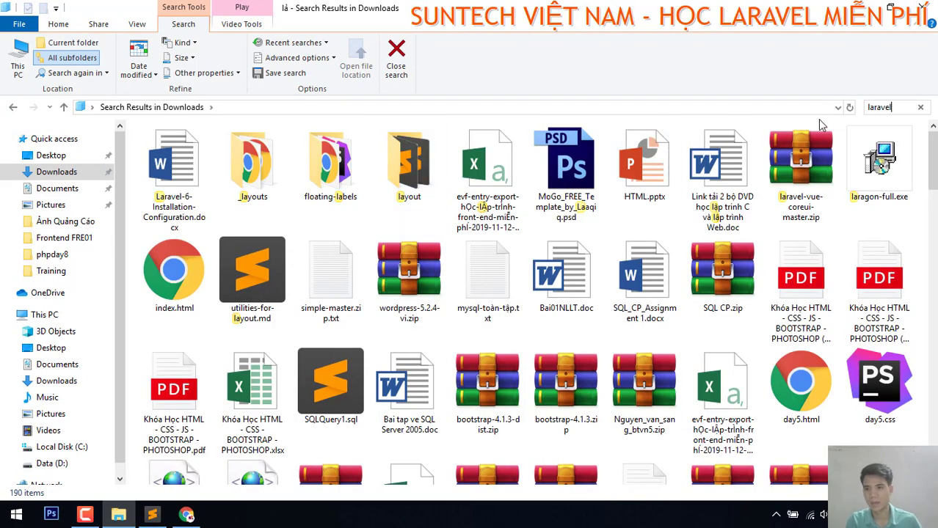
key("BackSpace")
key("BackSpace")
key("BackSpace")
type("gon")
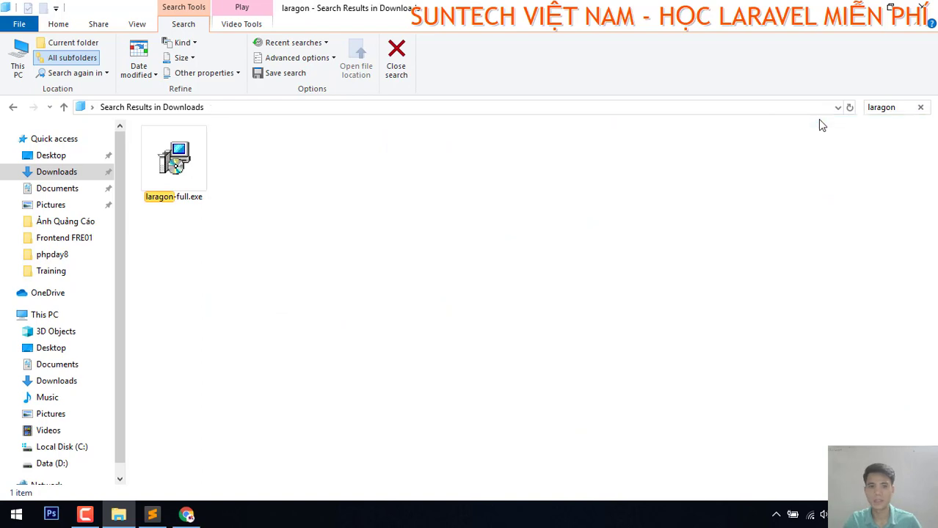
double_click(204, 147)
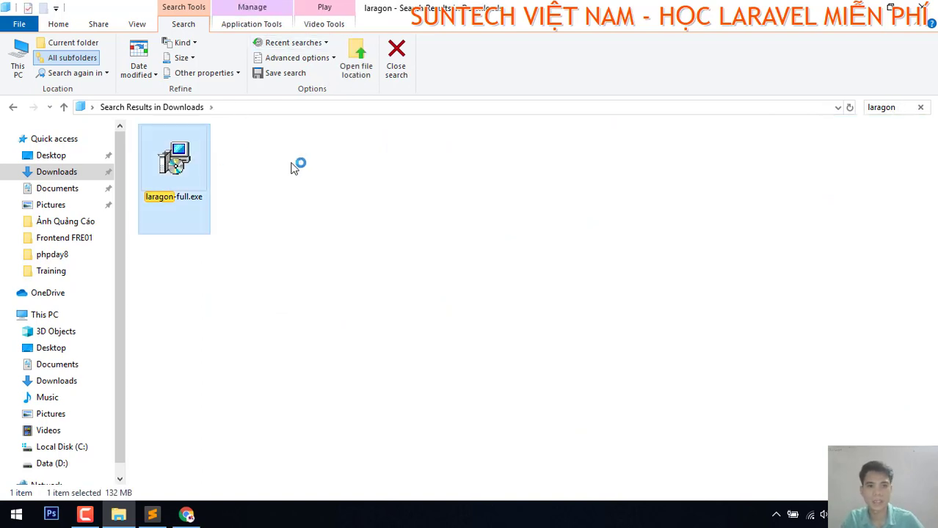
left_click(854, 8)
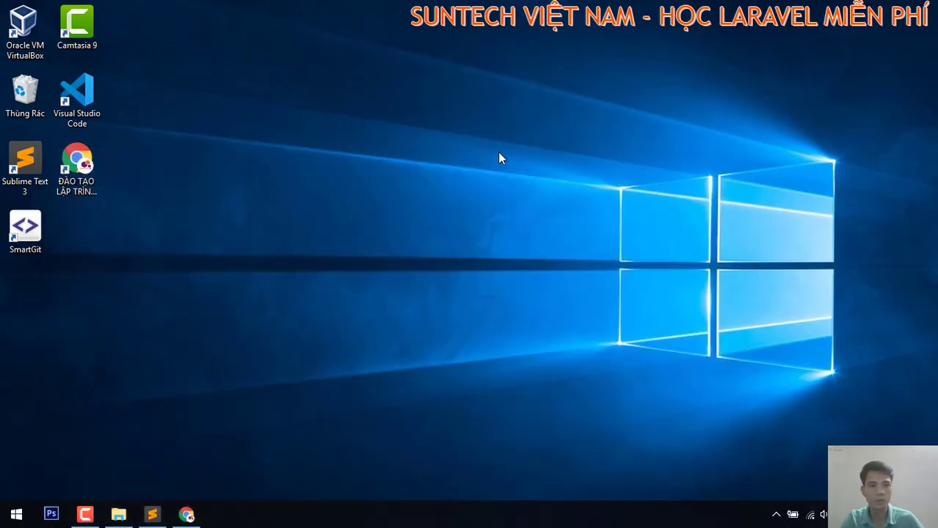
Step: Return to the Laragon download page in Chrome and review the Laragon Full download link and the listed editions
left_click(186, 514)
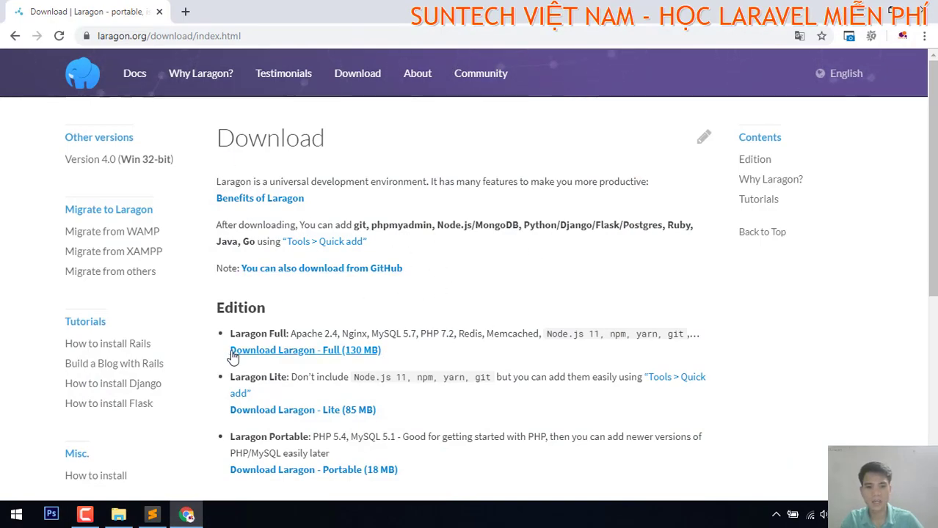
left_click_drag(217, 353, 402, 350)
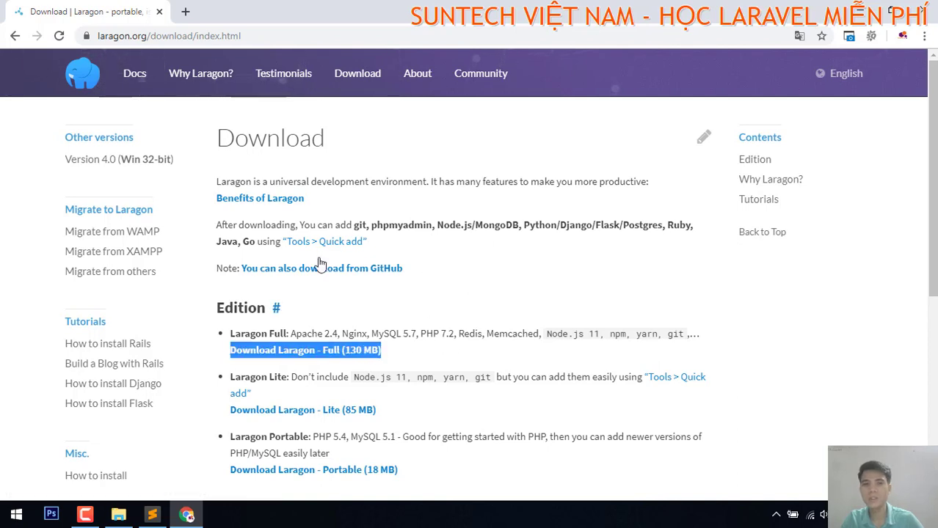
left_click_drag(327, 141, 218, 139)
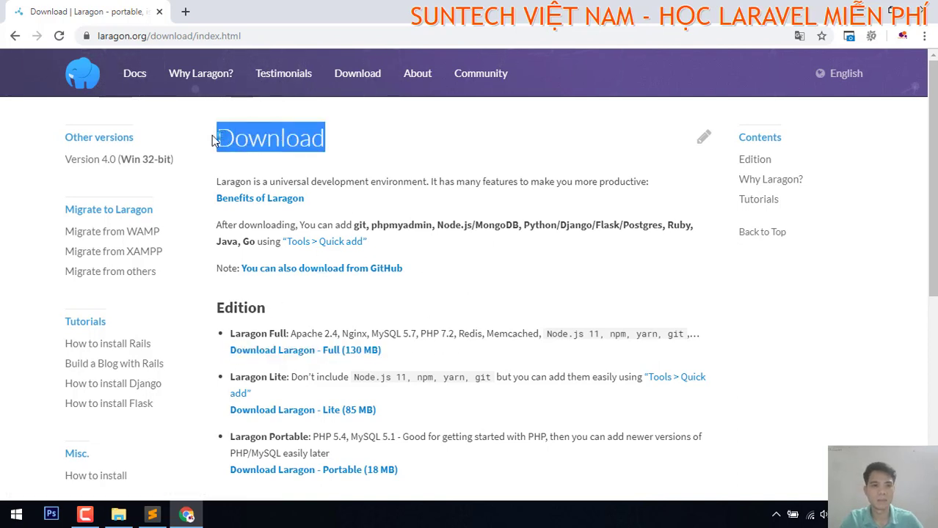
left_click(215, 140)
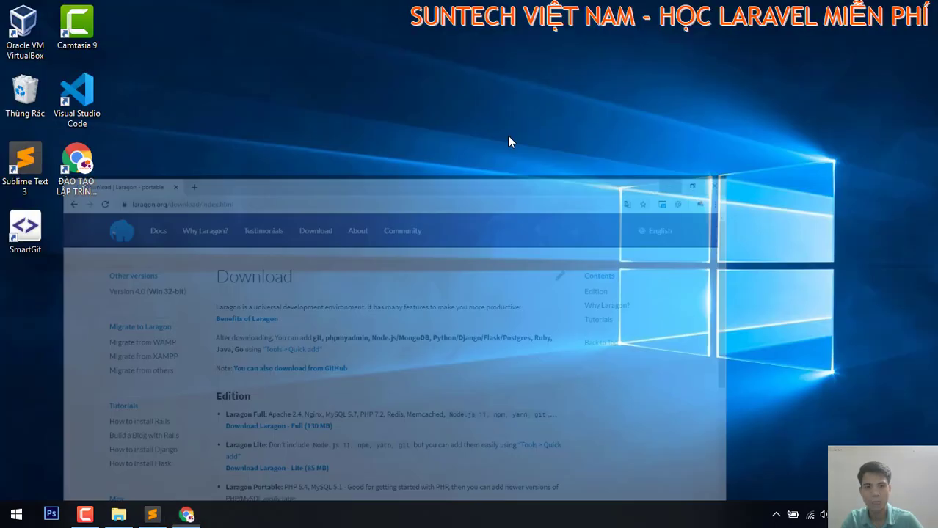
key("super+d")
left_click(186, 514)
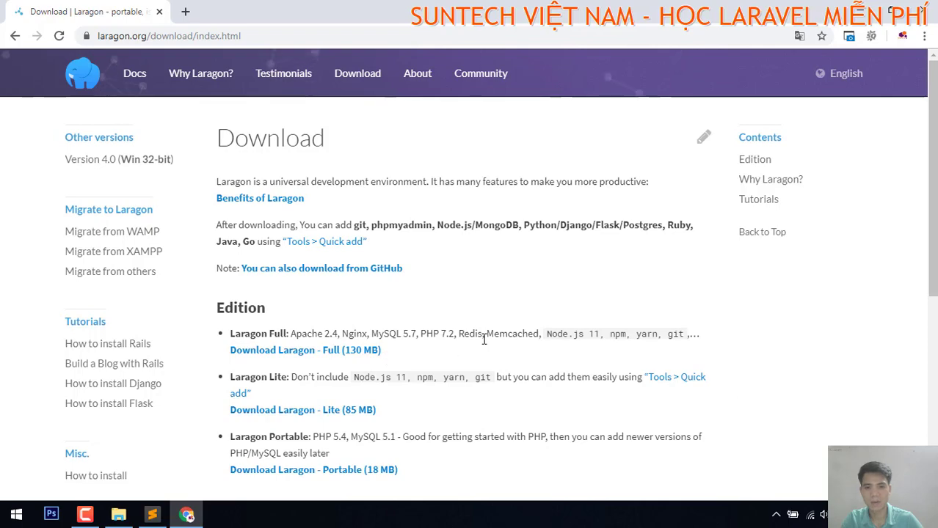
scroll(470, 349, "down", 2)
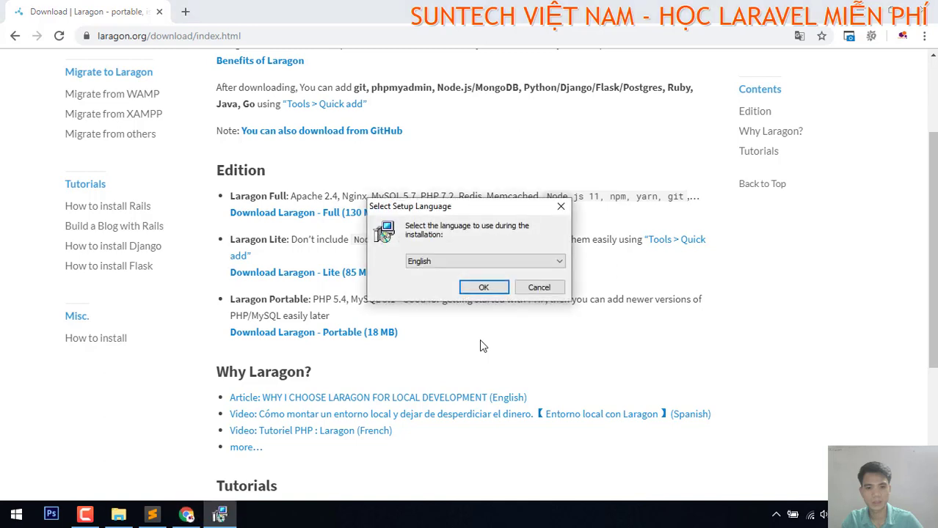
Step: Start the Laragon setup in English and accept D:\laragon as the destination folder
left_click(481, 288)
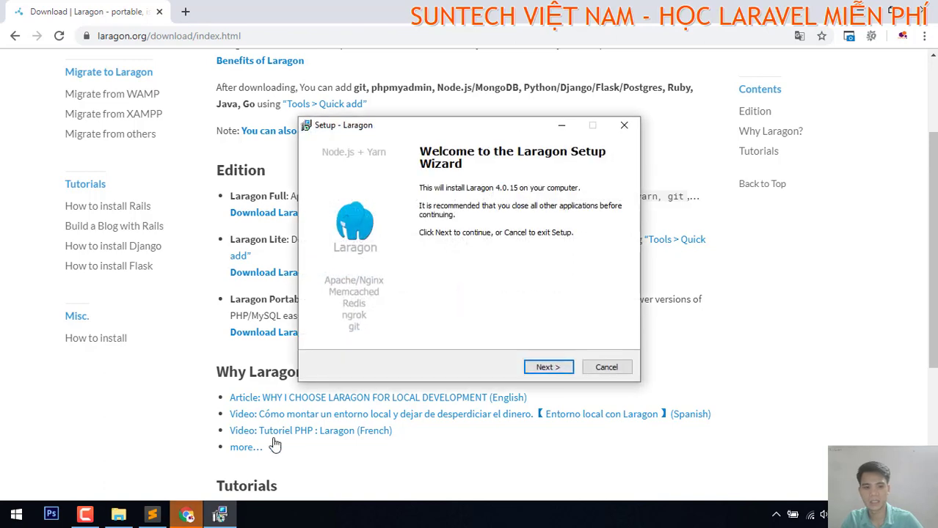
left_click(548, 368)
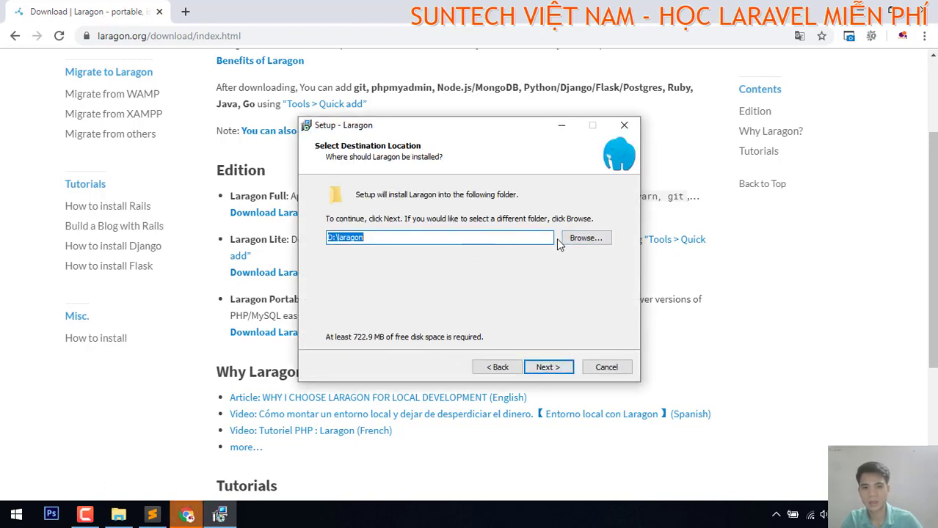
left_click(550, 370)
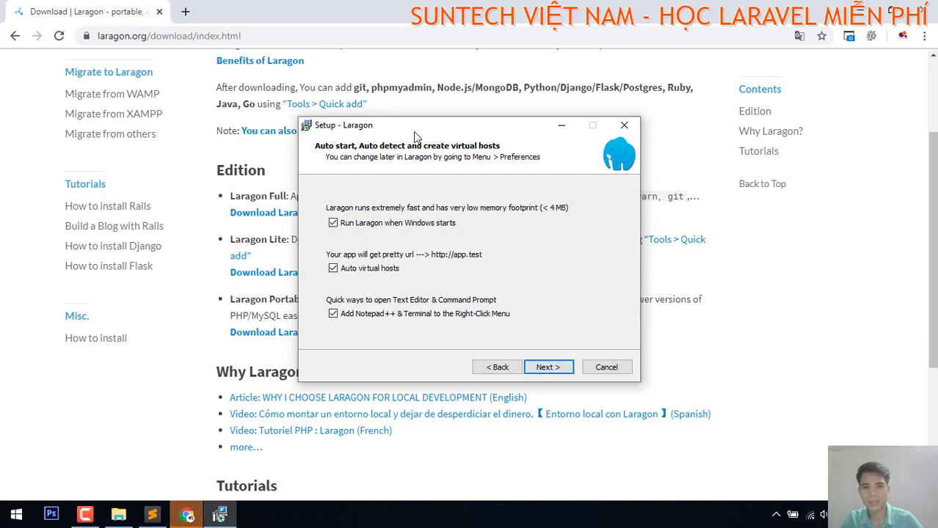
Step: Disable running Laragon when Windows starts, keep Auto virtual hosts and the Notepad++ & Terminal right-click option enabled, and start the installation
left_click_drag(413, 131, 386, 129)
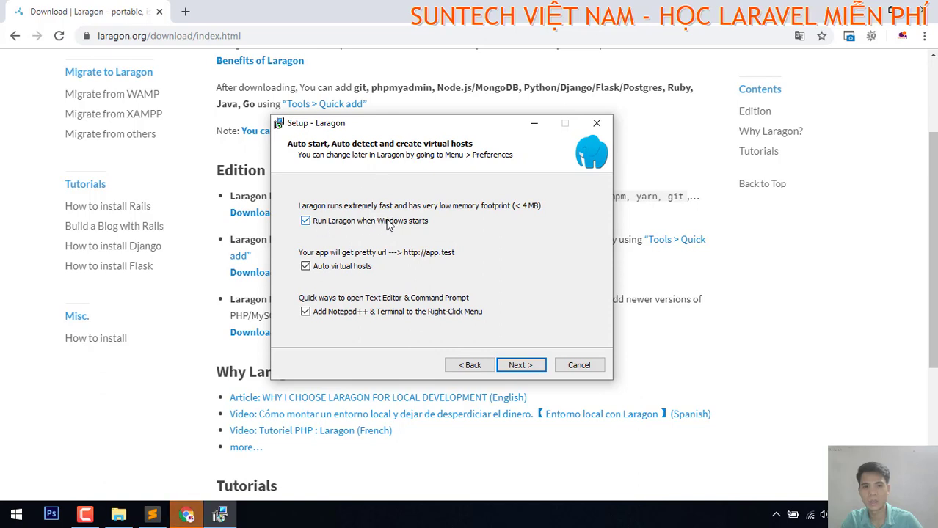
left_click(339, 223)
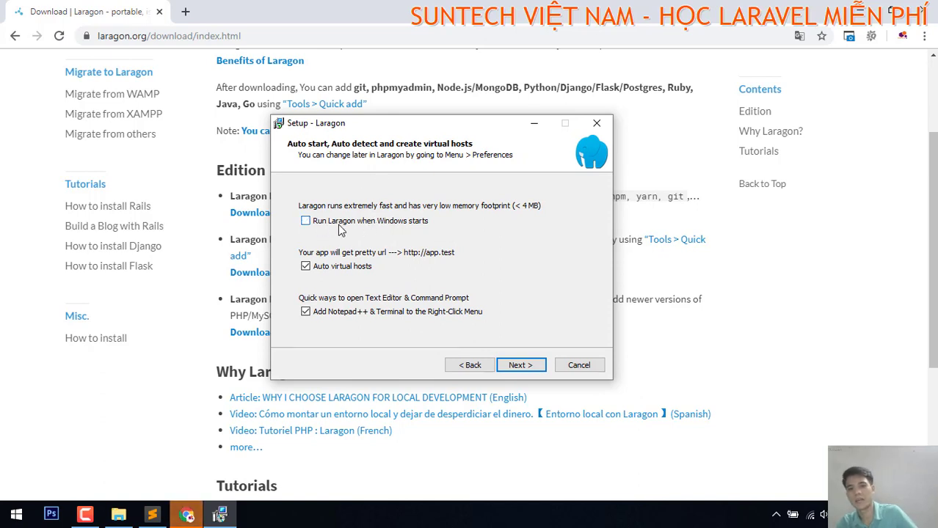
left_click(777, 516)
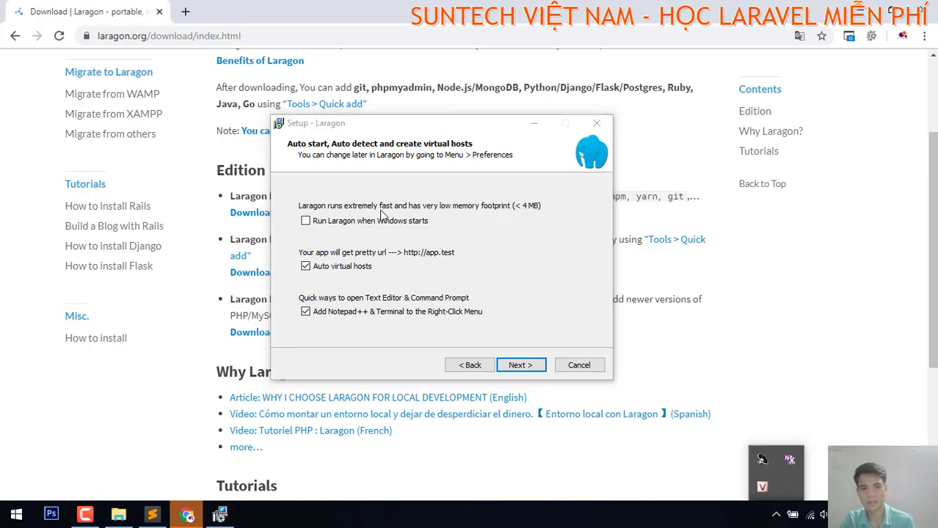
left_click(442, 244)
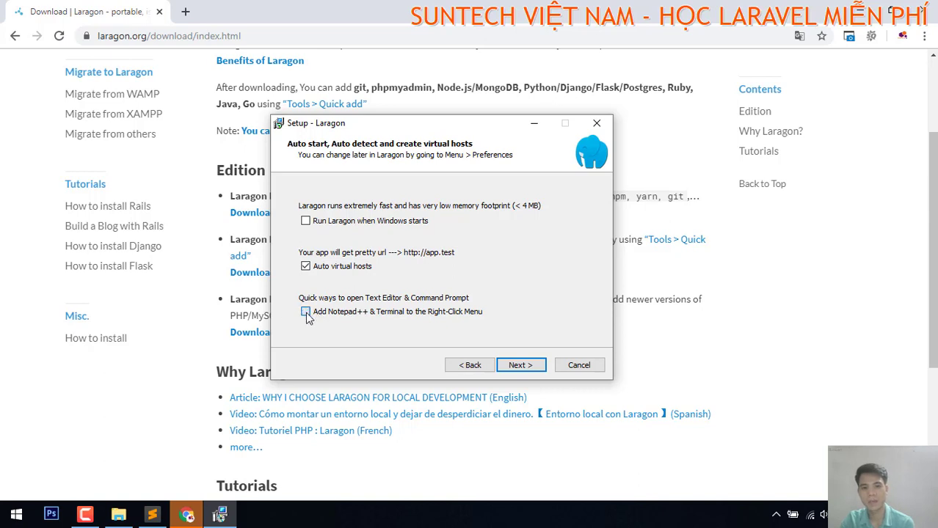
left_click(512, 366)
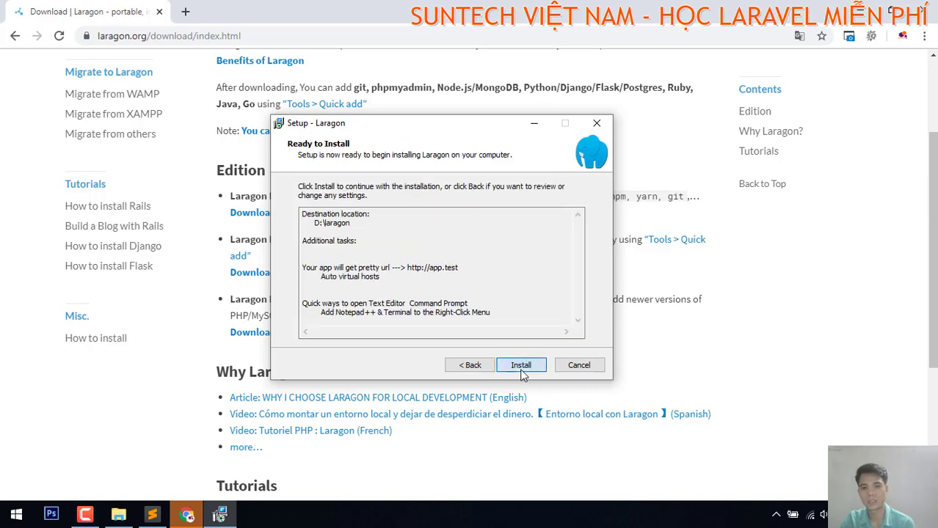
left_click(522, 366)
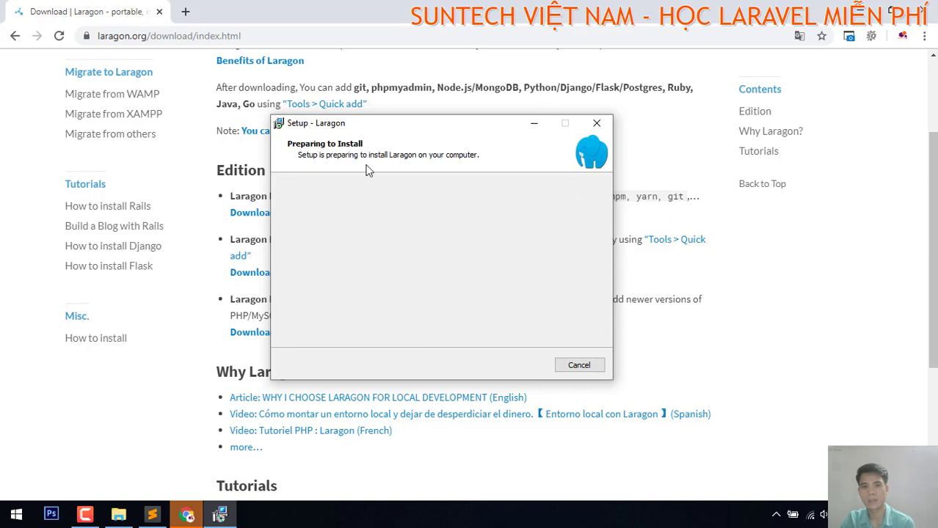
Step: Switch to Sublime Text and review the list of Laragon components from php7.2 + to Apache 2.4, including Memcache
left_click(863, 10)
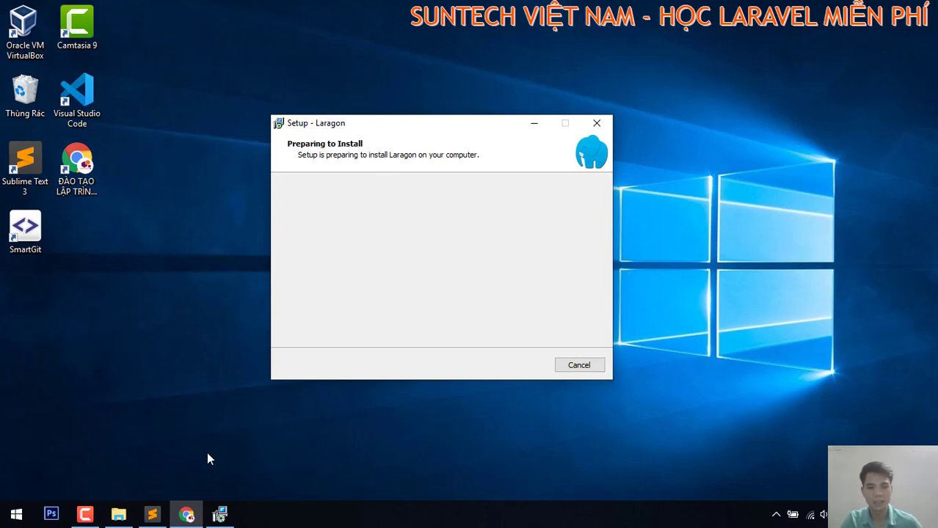
left_click(152, 515)
left_click_drag(48, 283, 70, 88)
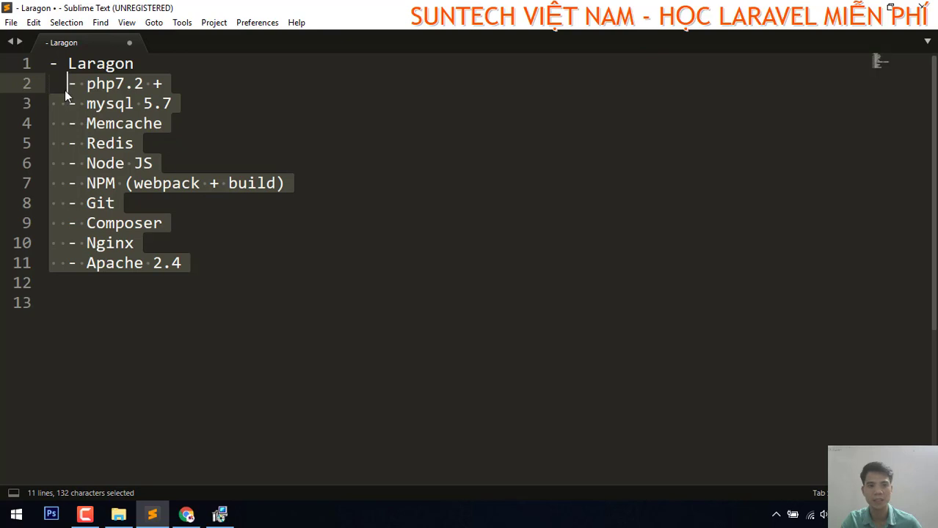
key("Left")
left_click_drag(66, 83, 41, 86)
left_click(62, 83)
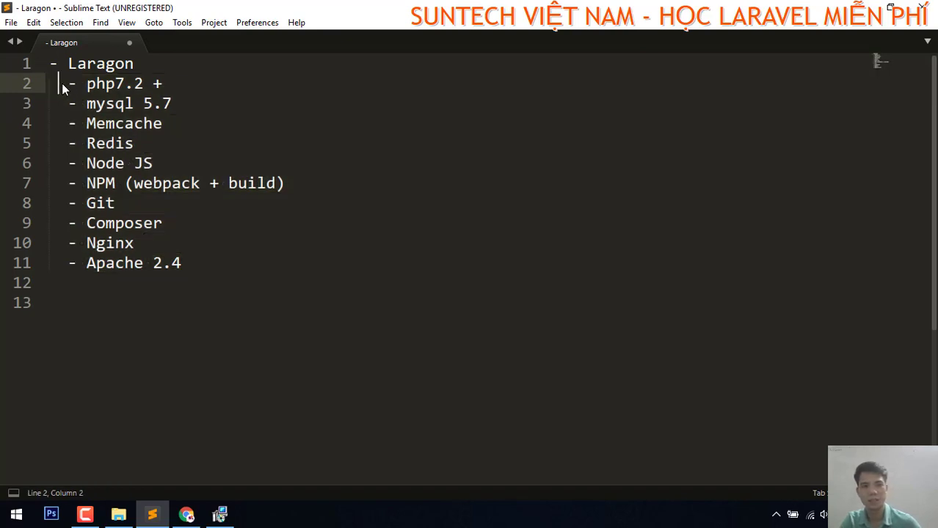
left_click_drag(62, 83, 37, 85)
left_click(199, 259)
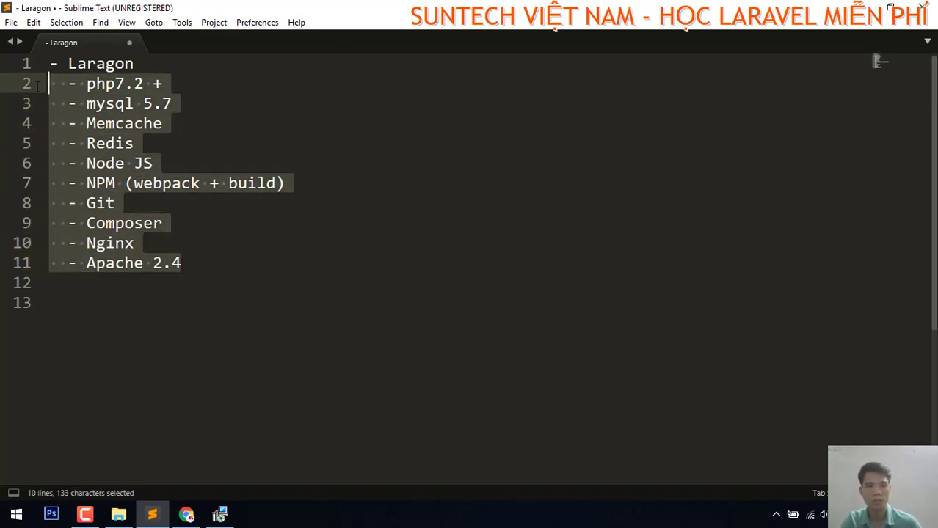
left_click(216, 261)
left_click_drag(216, 261, 27, 103)
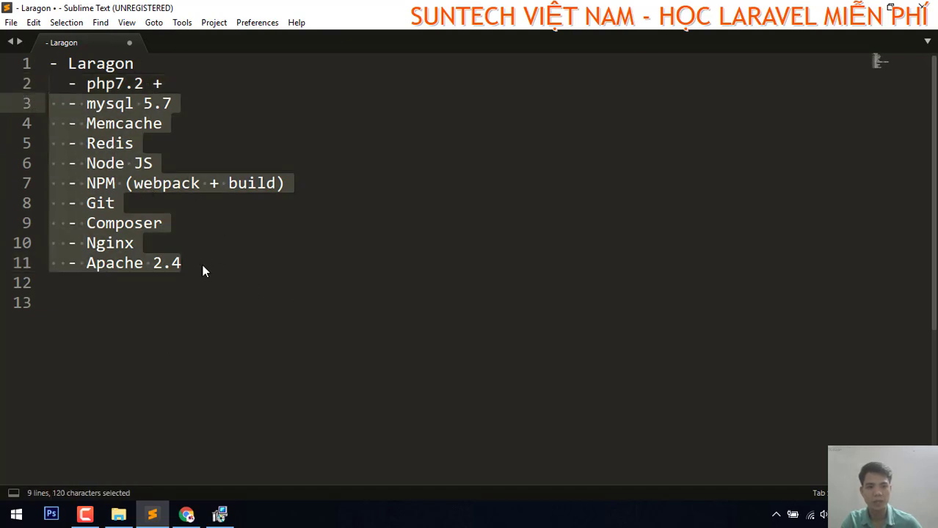
left_click(139, 124)
left_click(40, 126)
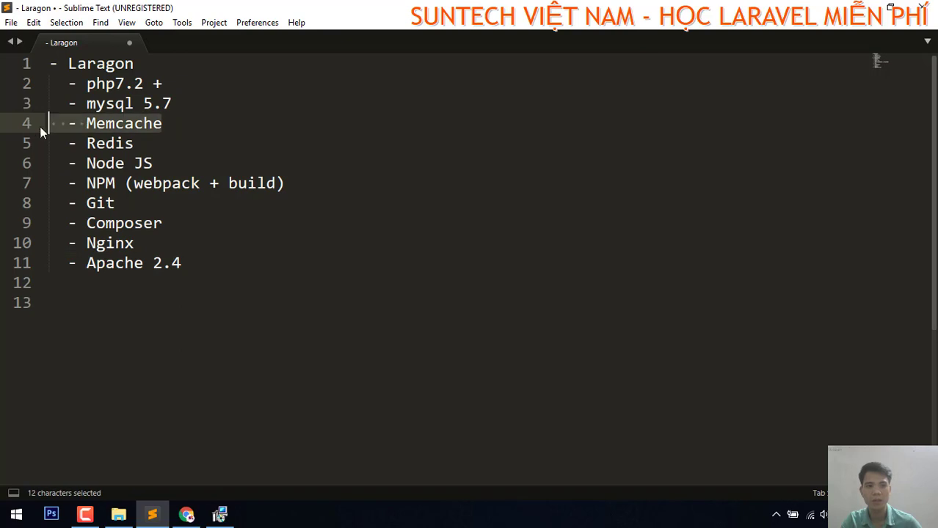
Step: Review the Memcache and Redis entries in the Laragon component list
left_click(150, 142)
left_click_drag(150, 142, 48, 143)
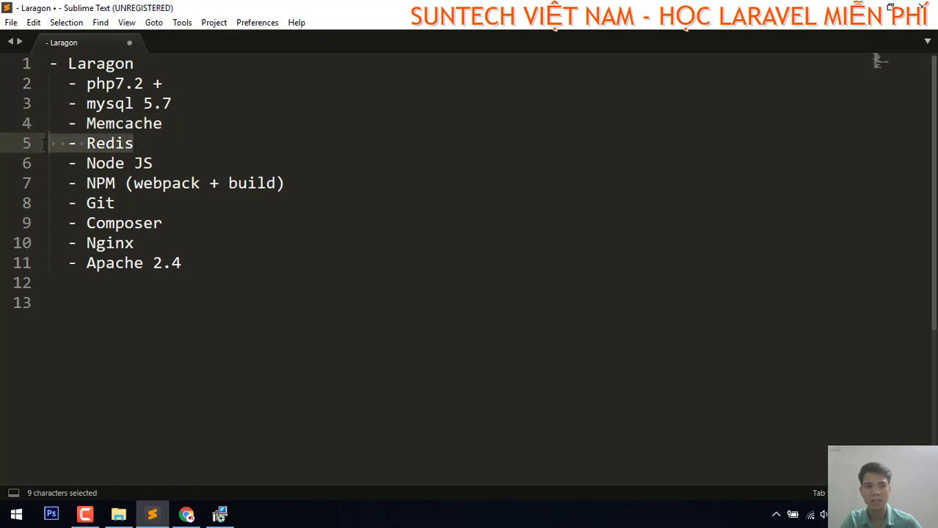
left_click_drag(192, 121, 58, 123)
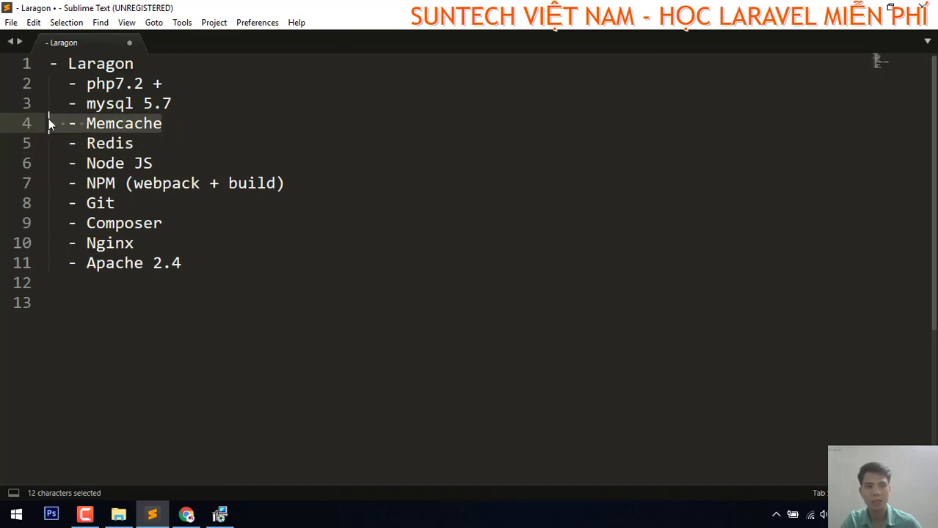
left_click(179, 122)
left_click_drag(135, 143, 58, 143)
left_click(145, 148)
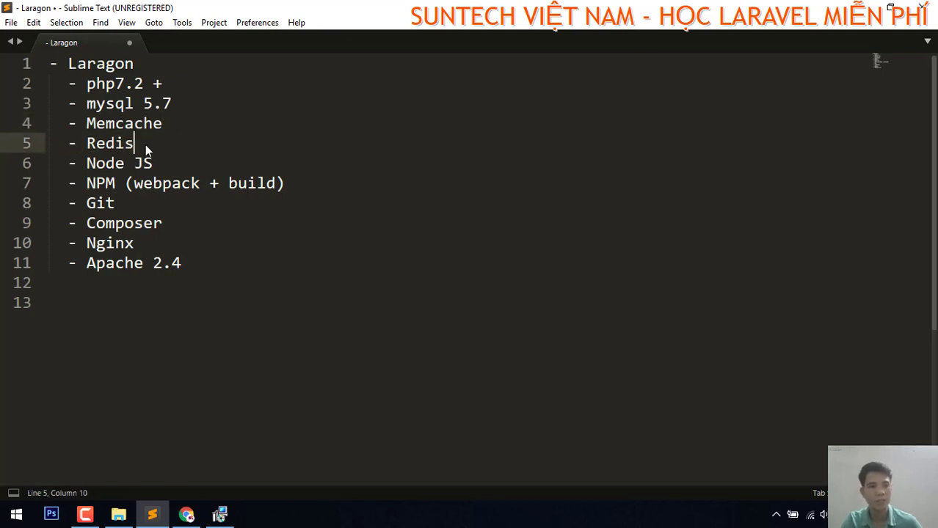
left_click_drag(135, 143, 48, 144)
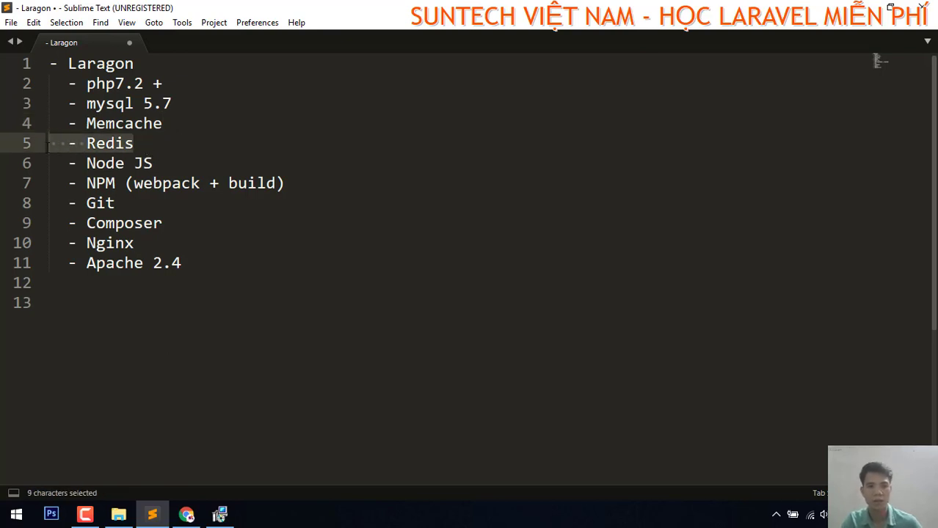
left_click(148, 136)
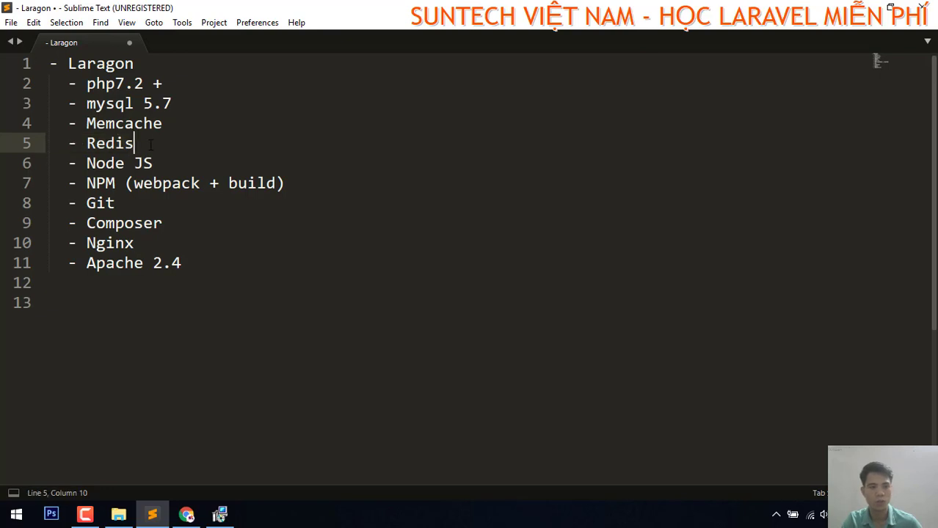
left_click_drag(148, 136, 32, 143)
left_click(118, 143)
left_click_drag(175, 144, 35, 143)
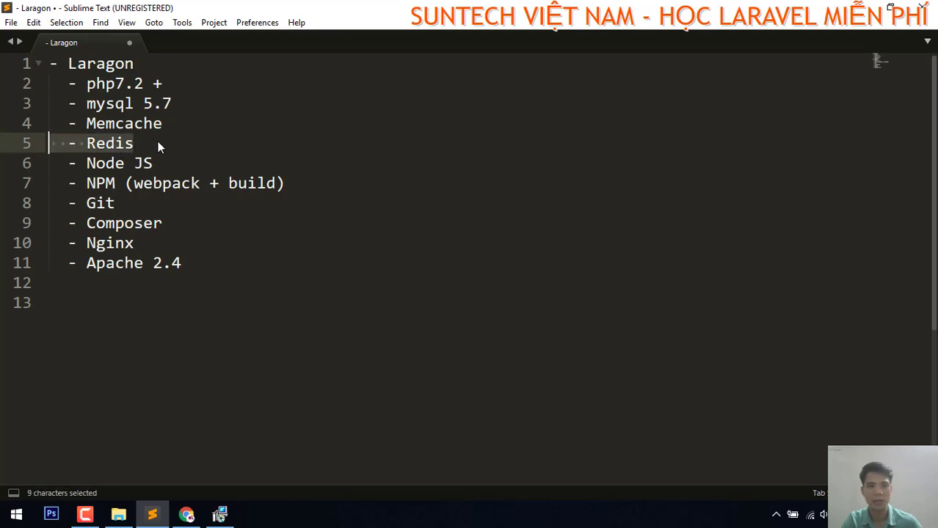
left_click(166, 143)
triple_click(88, 143)
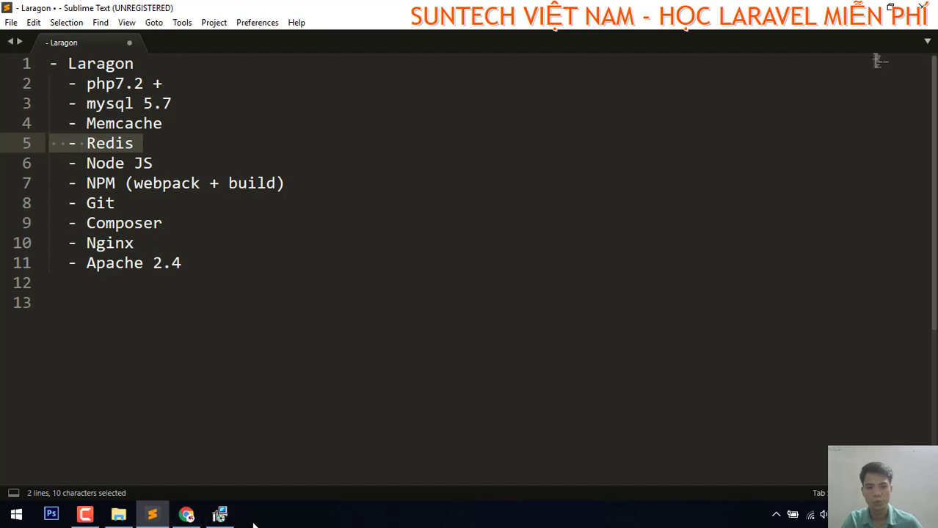
Step: Open a new Chrome window, search Google for laragon, and open the laragon.org home page
left_click(856, 8)
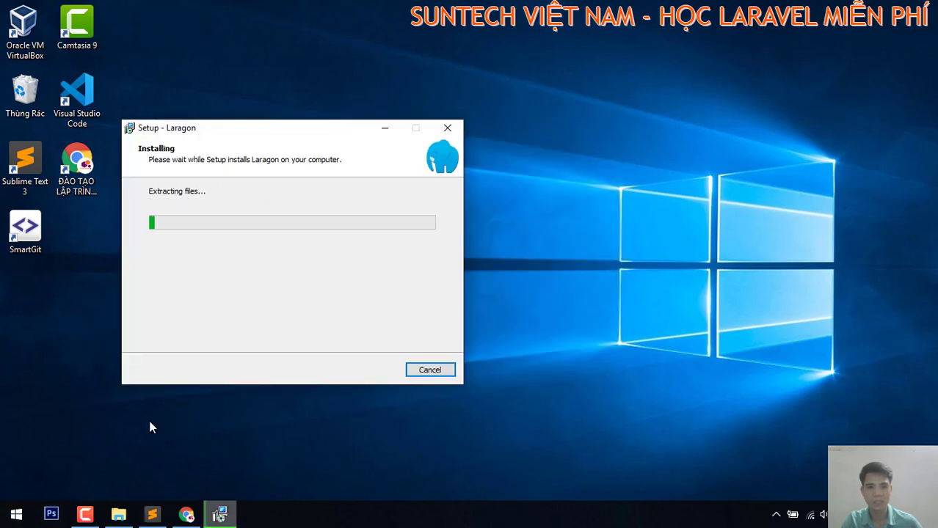
left_click_drag(304, 132, 385, 112)
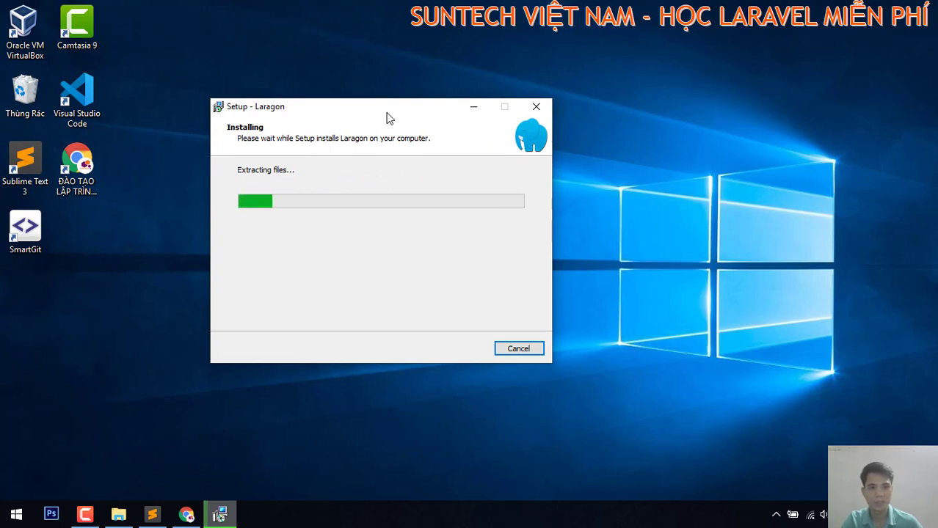
double_click(77, 167)
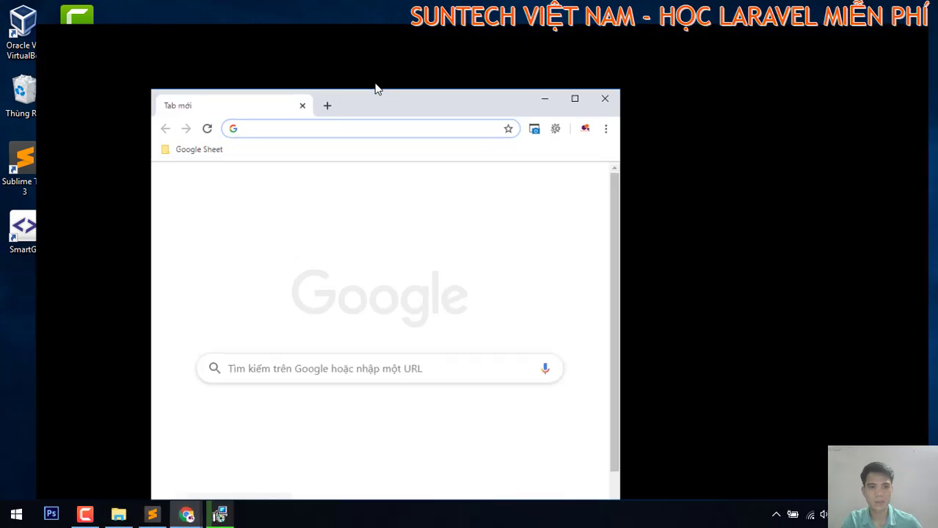
double_click(375, 83)
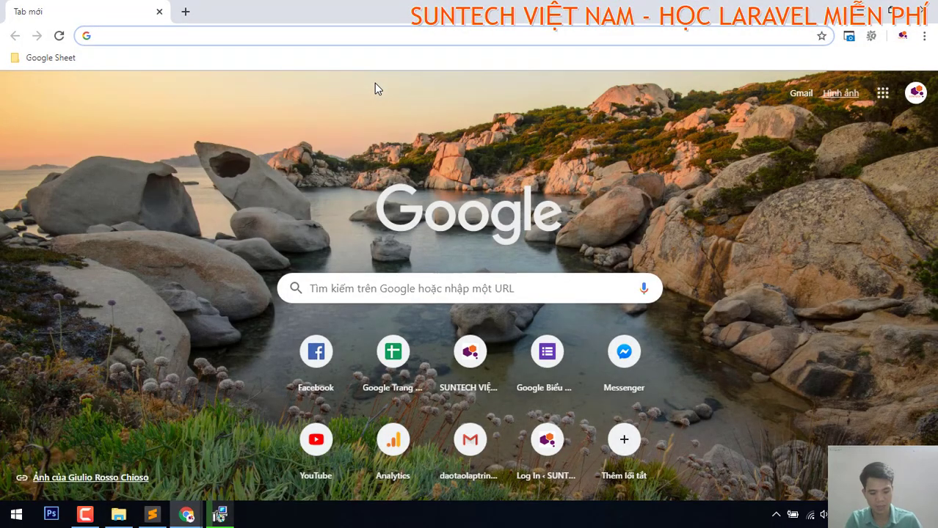
type("lar")
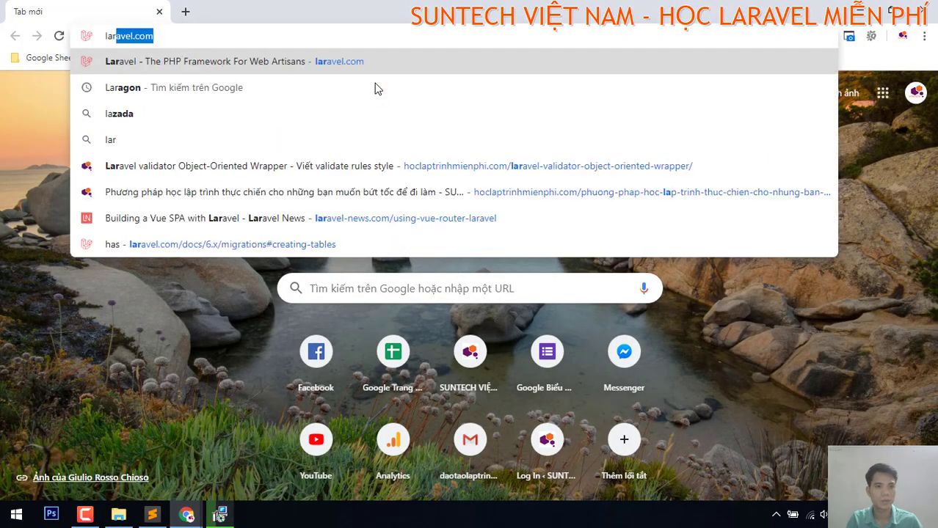
type("agon")
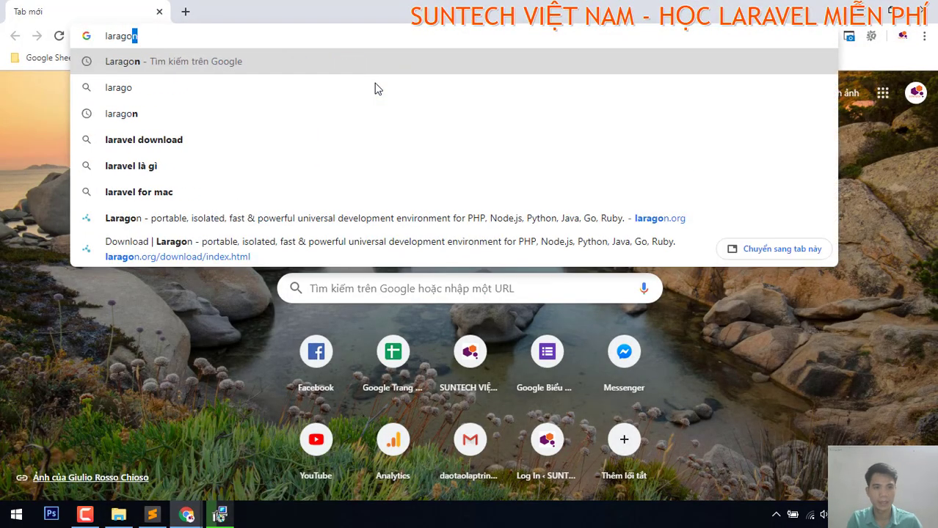
key("Return")
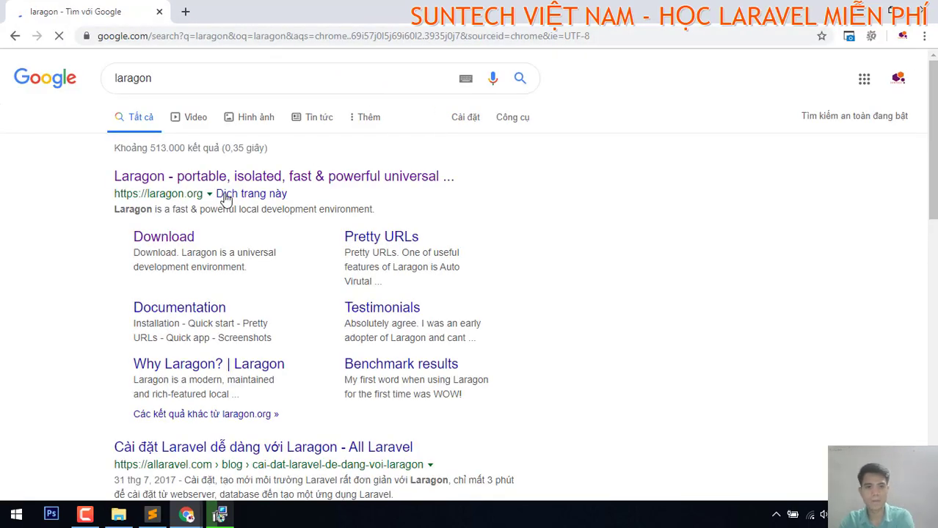
left_click(234, 182)
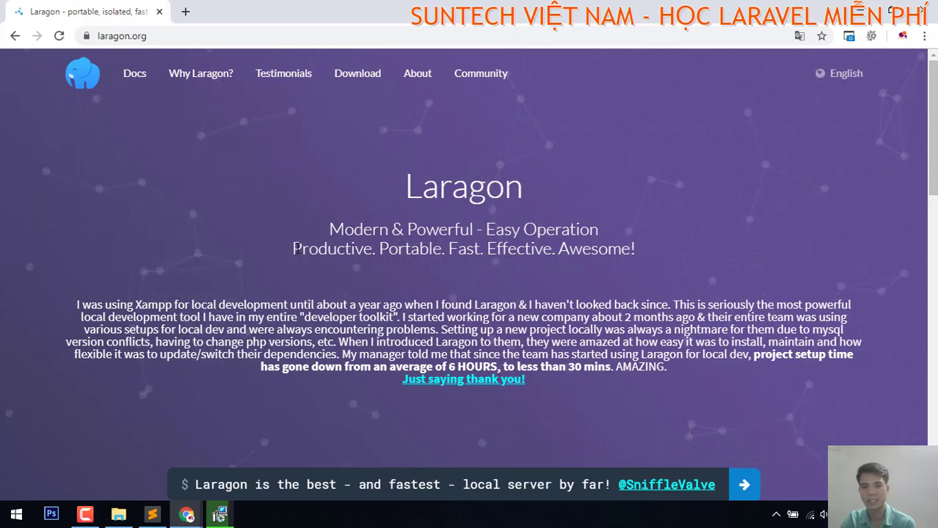
Step: Read the tagline on the Laragon home page and the quote calling it the best and fastest local server
left_click_drag(292, 250, 642, 249)
scroll(642, 249, "down", 2)
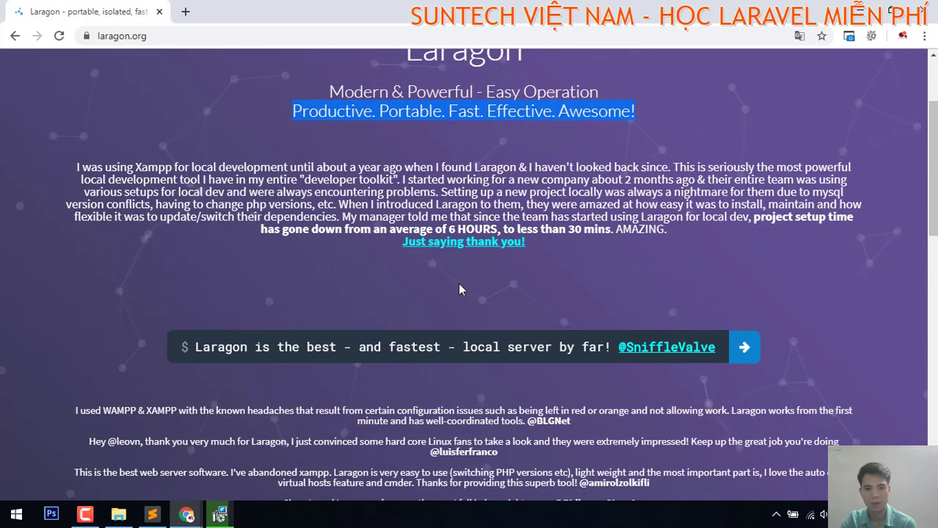
left_click_drag(194, 347, 284, 347)
left_click(221, 351)
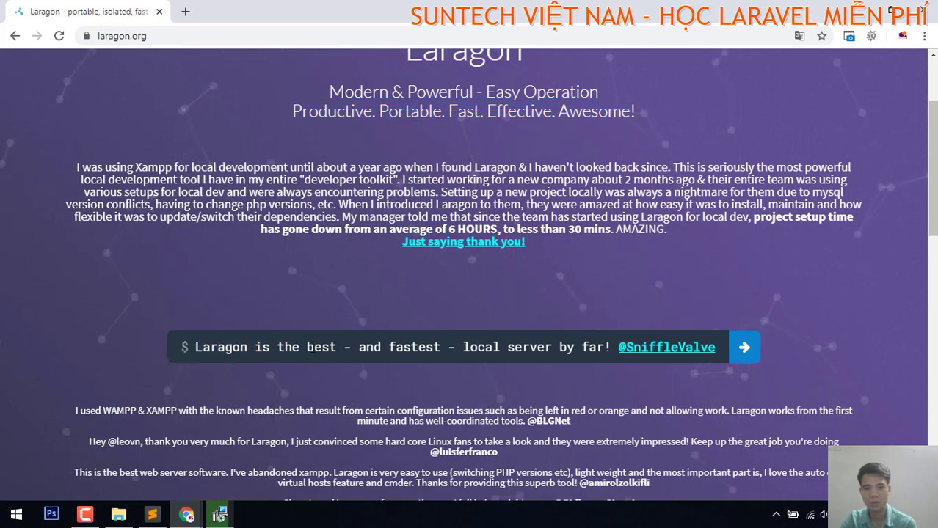
left_click_drag(189, 347, 440, 350)
left_click_drag(518, 350, 573, 350)
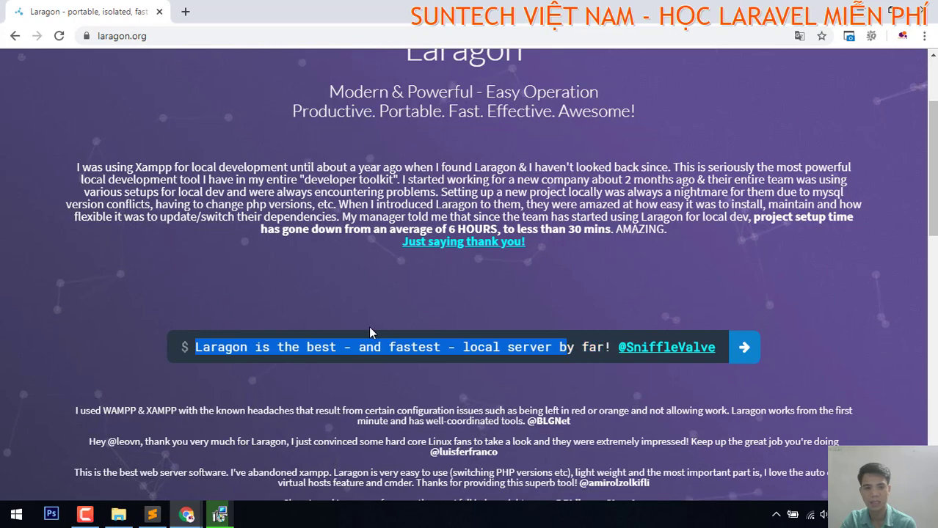
scroll(299, 266, "down", 2)
left_click_drag(196, 209, 448, 209)
left_click(411, 213)
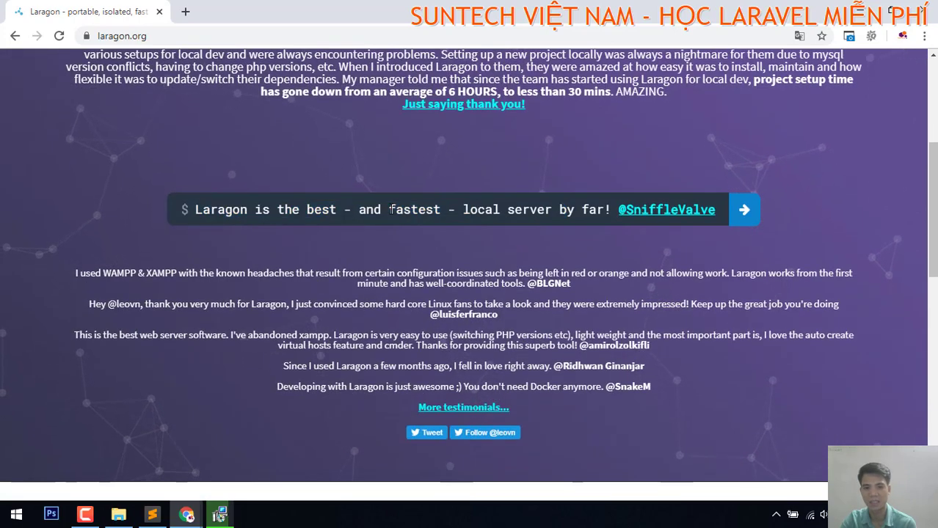
Step: Look through the Blazing fast, Pretty URLs, Easy & Flexible, and Modern & Powerful sections of the home page
scroll(341, 213, "down", 2)
scroll(341, 213, "down", 4)
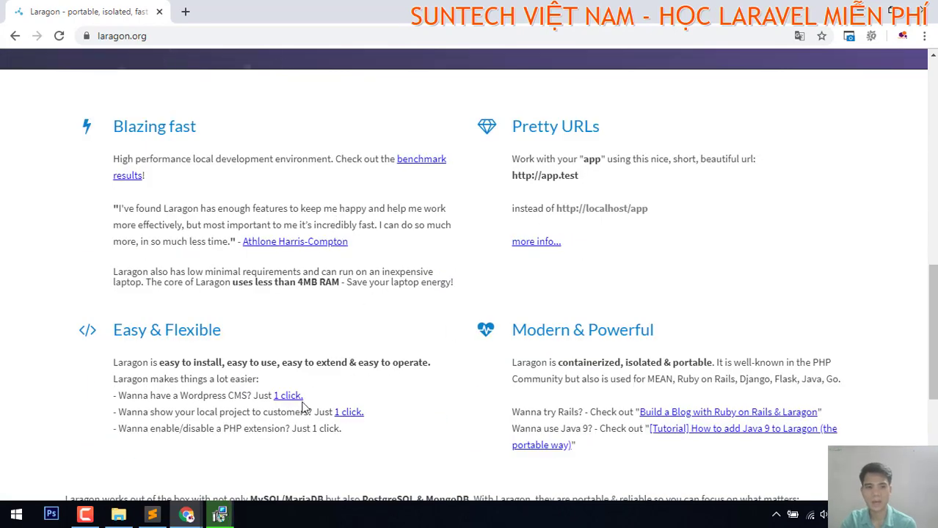
scroll(460, 385, "up", 1)
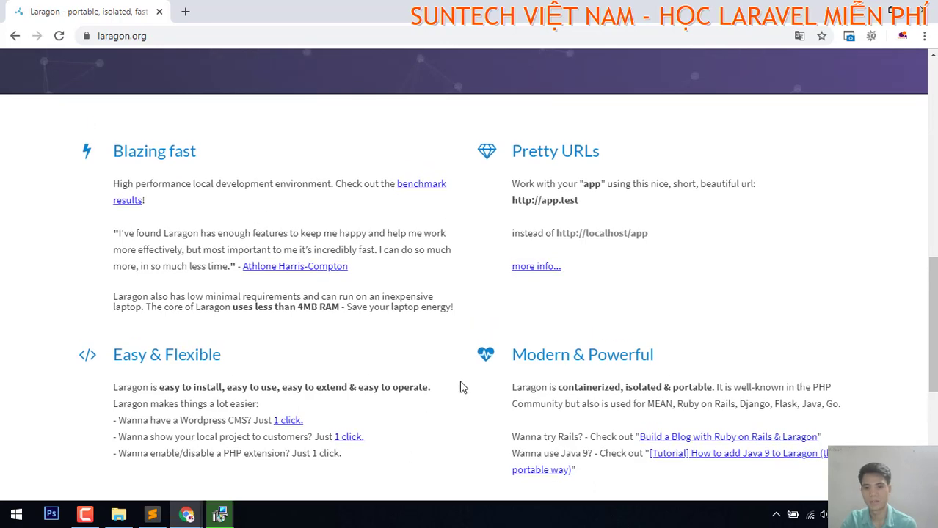
scroll(462, 387, "up", 6)
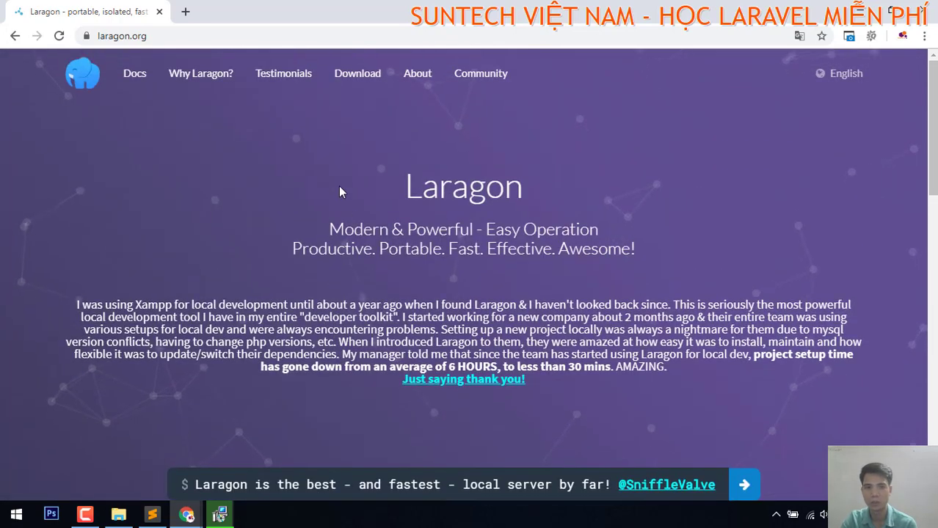
Step: Open the Why Laragon? page and skim it from the introduction to the resources list
left_click(199, 73)
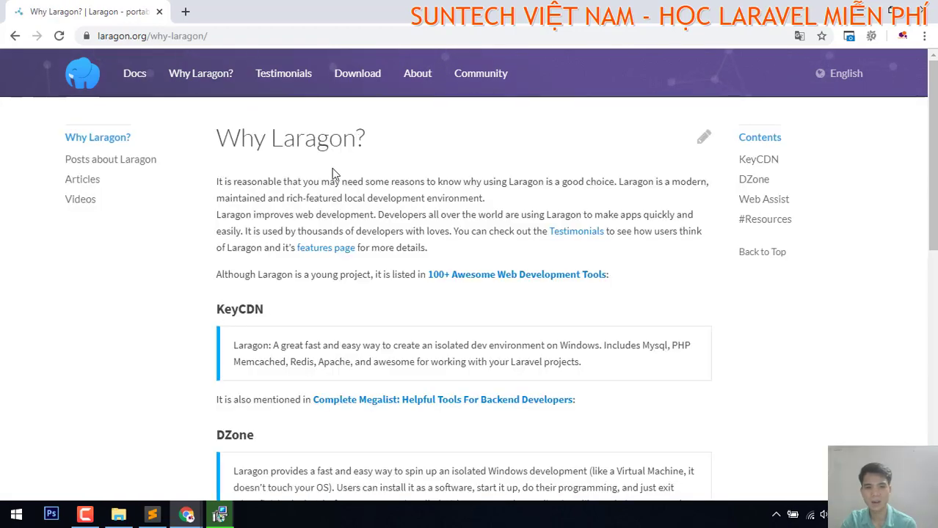
scroll(332, 174, "down", 8)
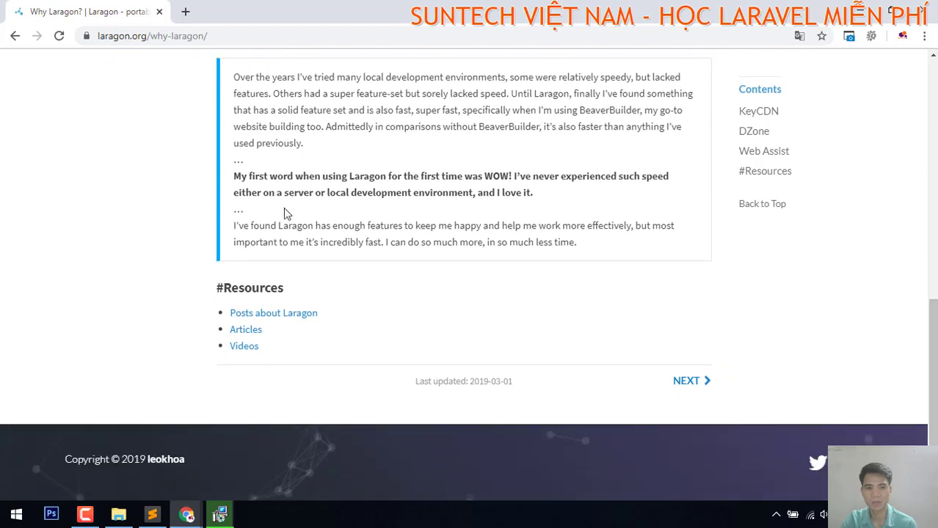
scroll(570, 221, "up", 10)
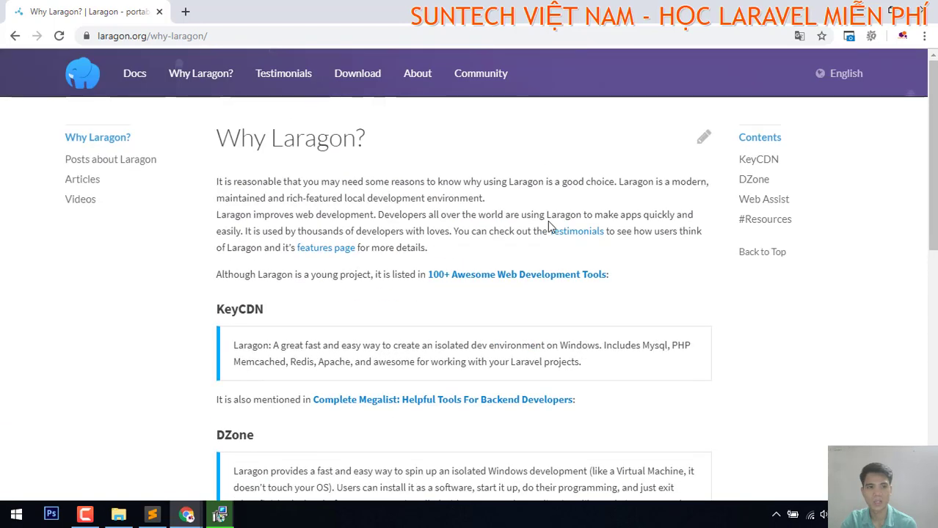
Step: Open the Articles about Laragon page and look through its article links by language
left_click(86, 181)
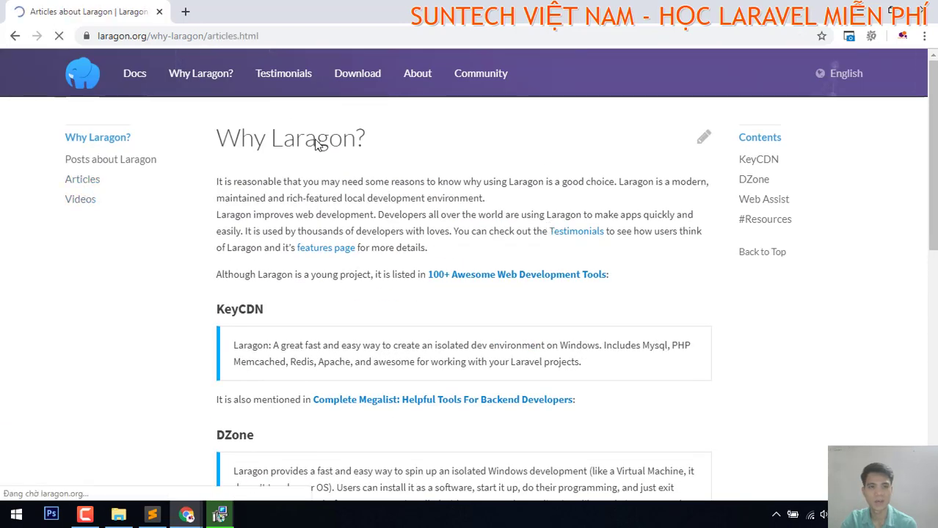
scroll(220, 242, "down", 3)
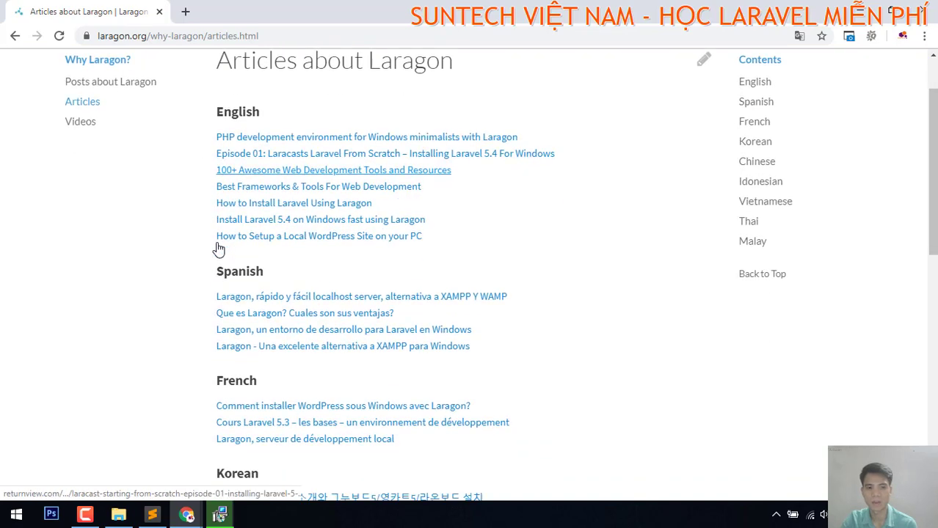
scroll(258, 283, "down", 3)
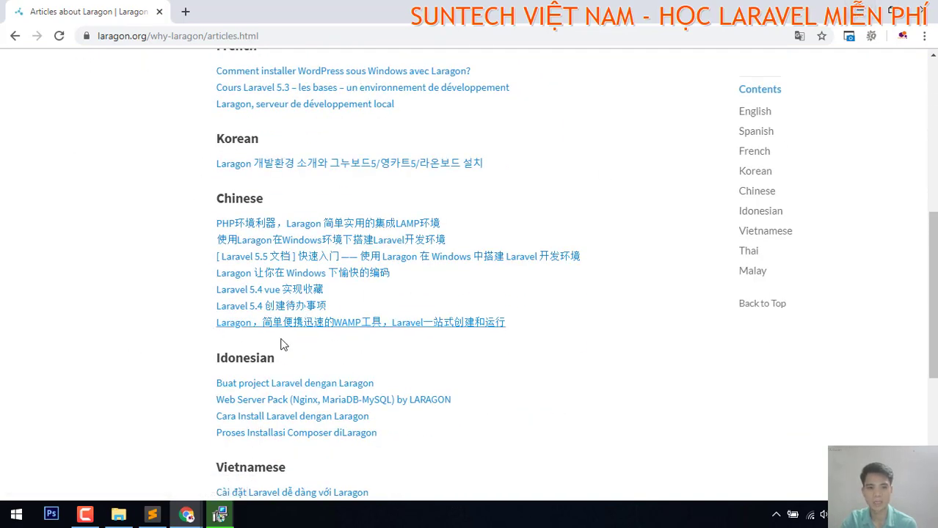
scroll(271, 344, "down", 3)
scroll(303, 307, "up", 2)
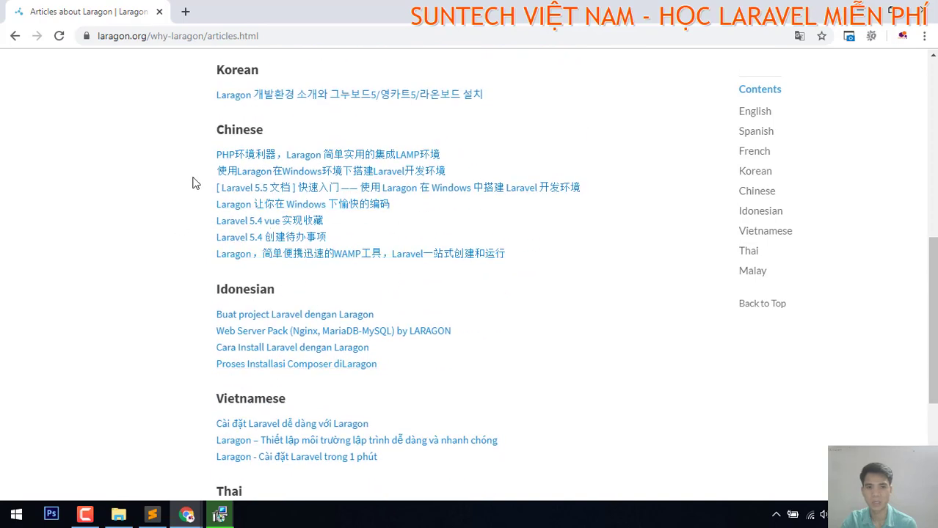
Step: Return to the Laragon setup window to check the installation progress, and show the hidden system tray icons
left_click(855, 10)
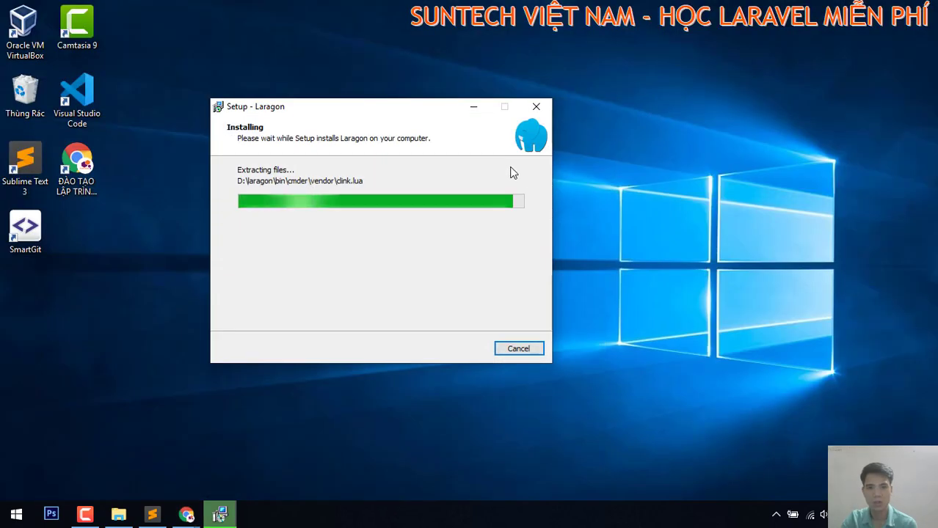
left_click_drag(378, 108, 449, 101)
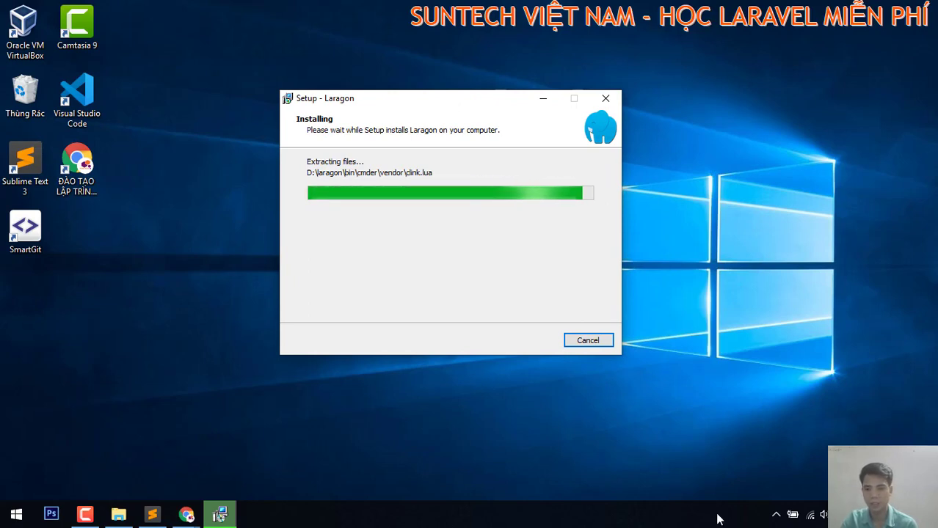
left_click(775, 514)
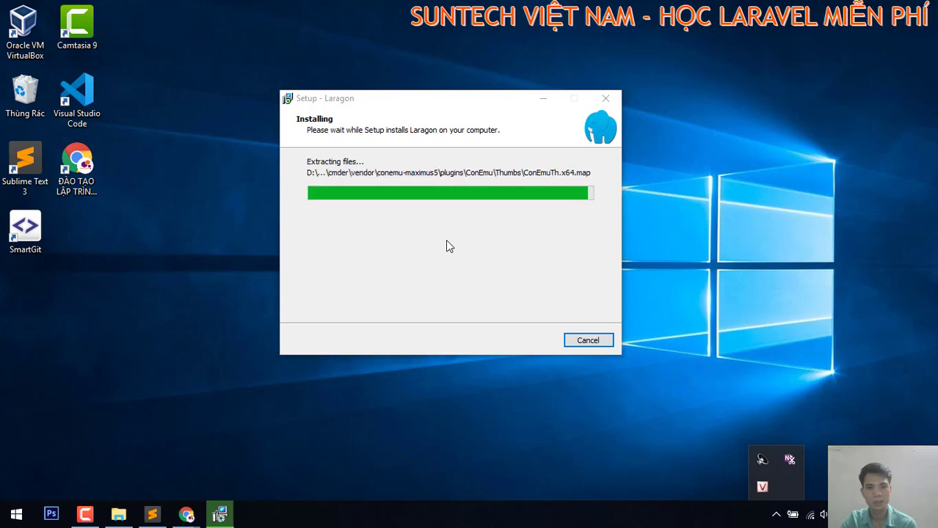
Step: Switch to Sublime Text, highlight the component list from php7.2 + to Apache 2.4, and move the restored window away from the desktop icons
left_click(152, 514)
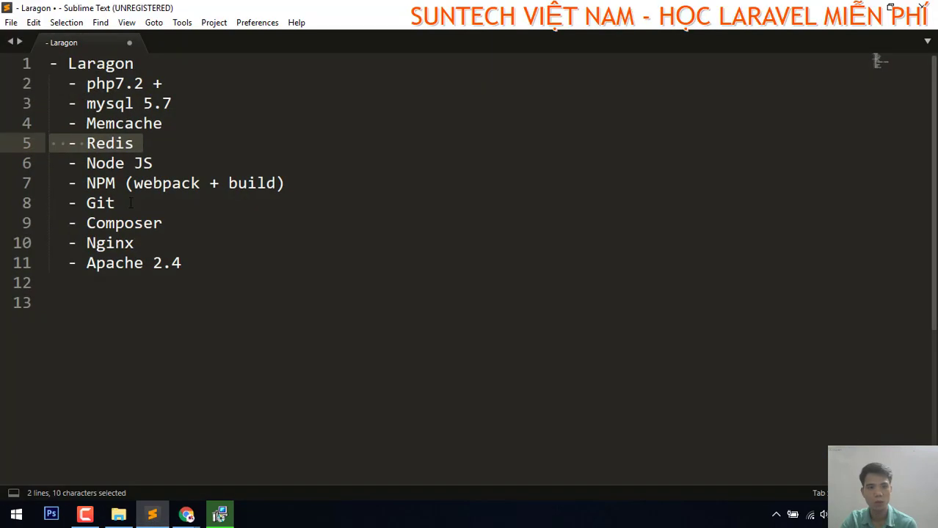
left_click(206, 274)
left_click_drag(253, 258, 31, 102)
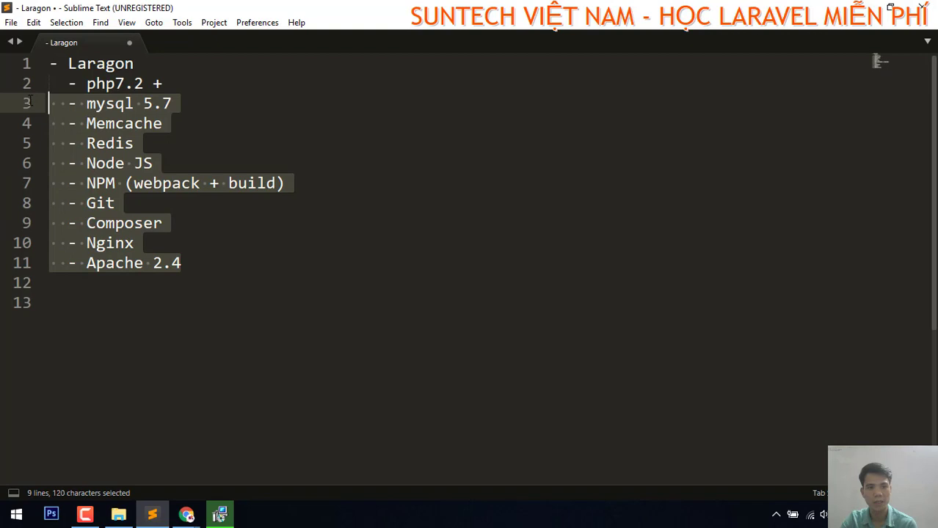
left_click(243, 286)
left_click_drag(196, 267, 49, 83)
left_click(68, 243)
left_click(218, 241)
left_click(215, 267)
left_click_drag(463, 16, 668, 79)
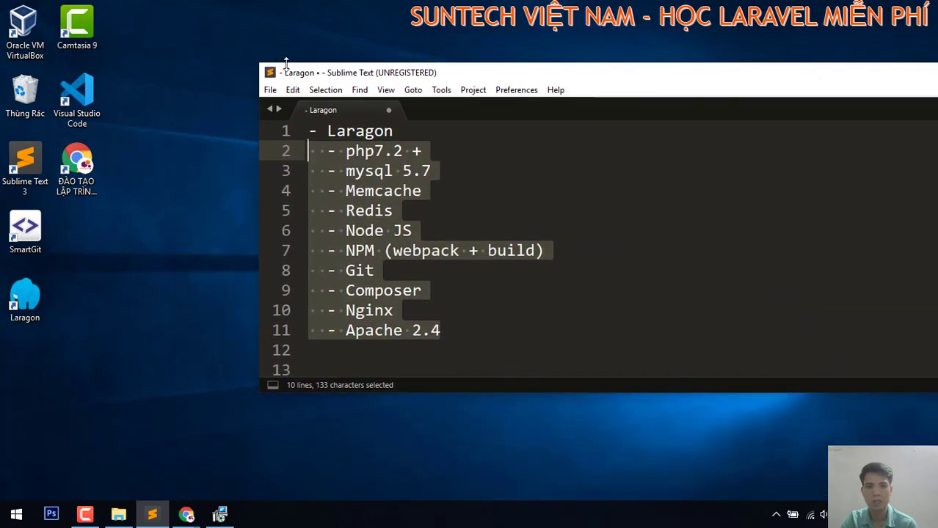
Step: Change the PHP entry in the Laragon component list to php7.2.19 + and minimize the notes window
double_click(497, 65)
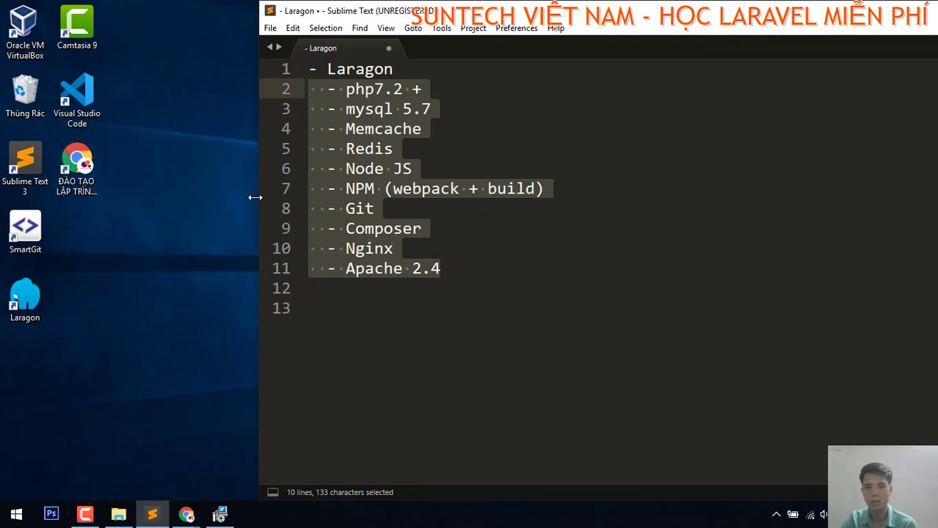
left_click_drag(260, 189, 296, 189)
left_click(438, 89)
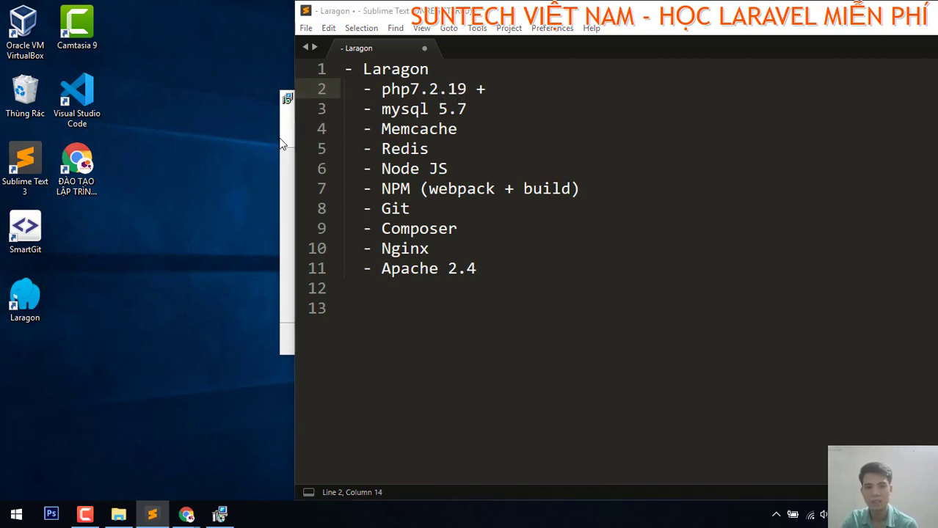
left_click(217, 145)
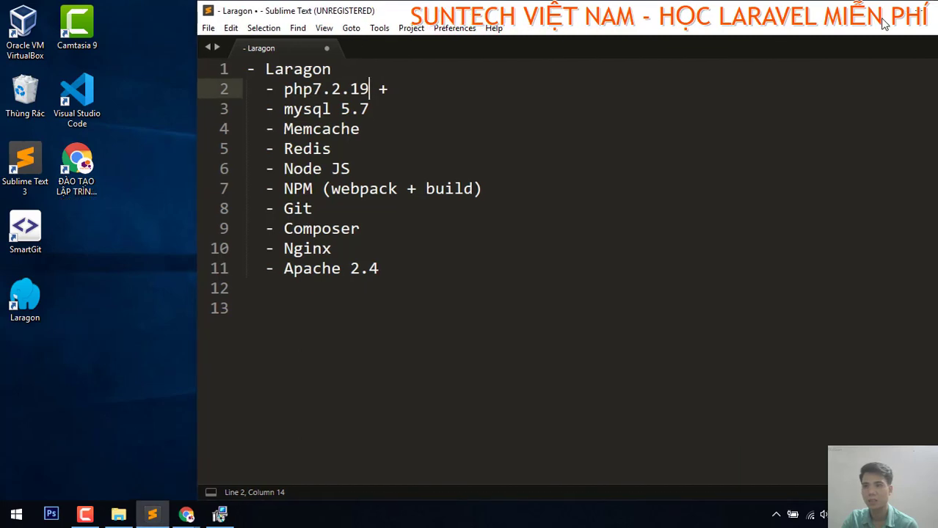
left_click(918, 10)
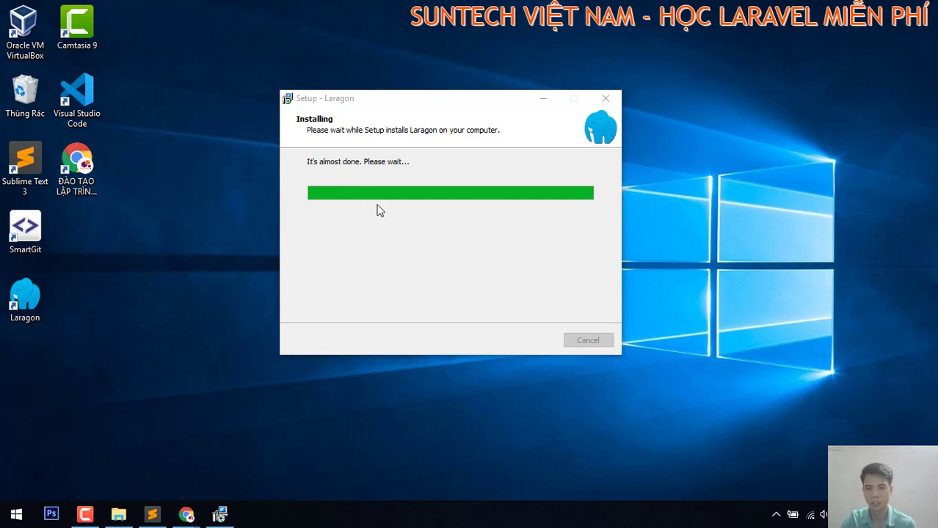
Step: Search Windows for "lara", launch the Laragon app, and move its window up over the setup window
left_click(16, 514)
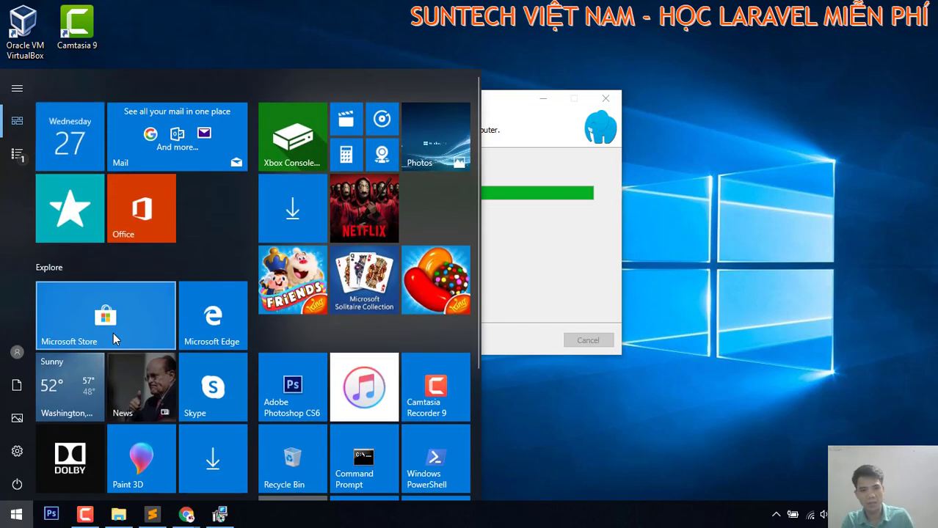
type("la")
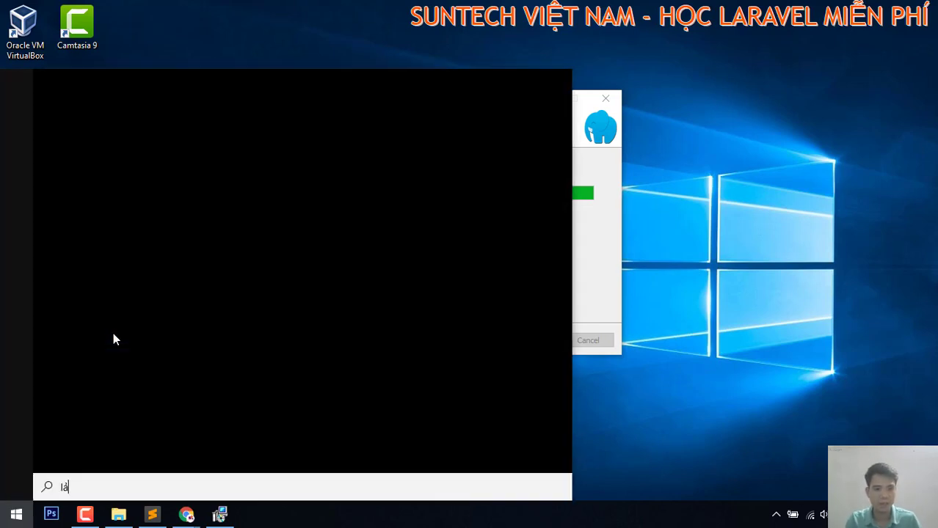
type("ra")
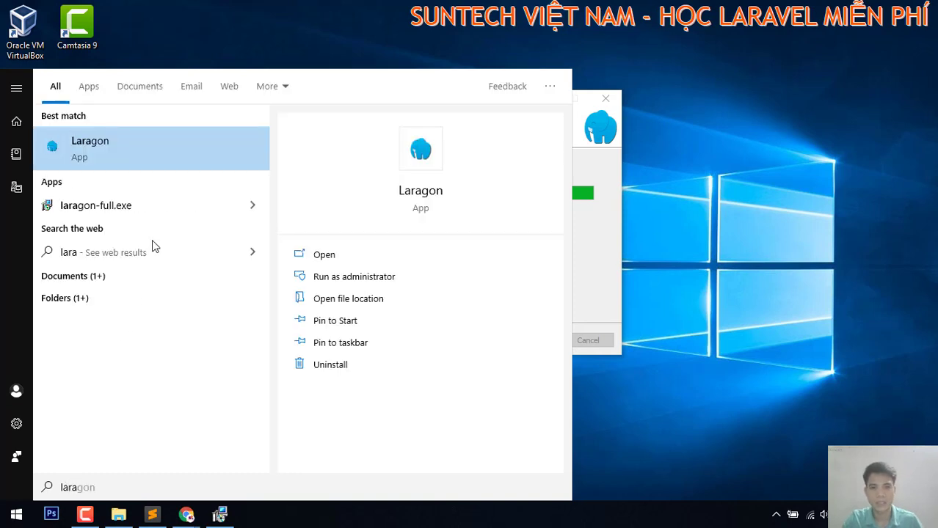
left_click(93, 149)
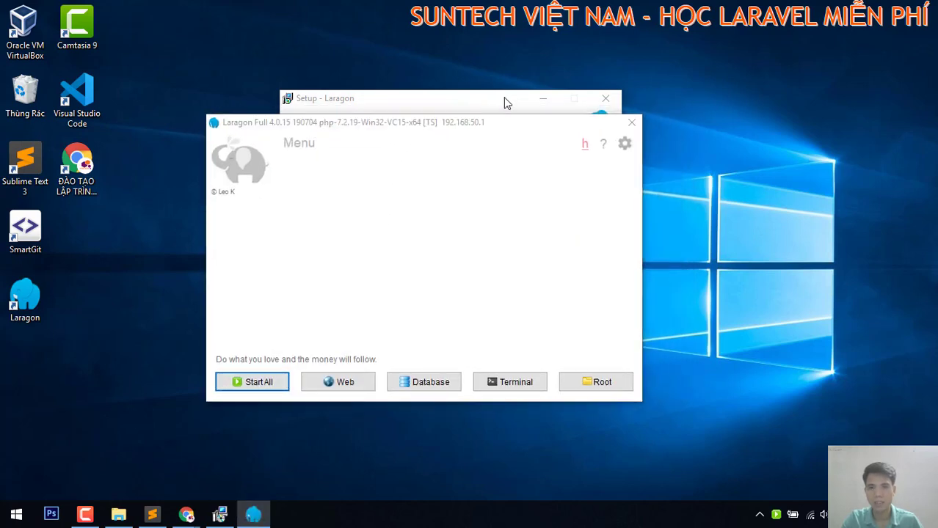
left_click(455, 189)
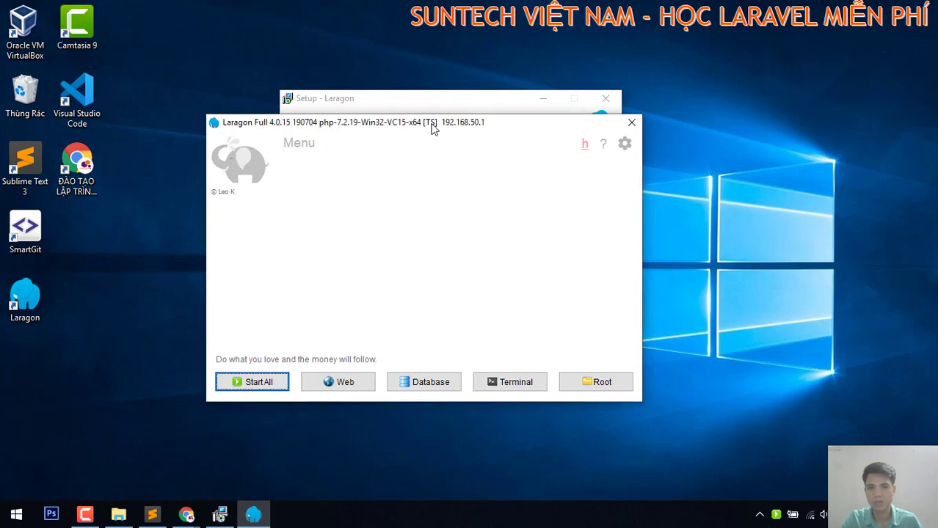
left_click_drag(432, 128, 453, 84)
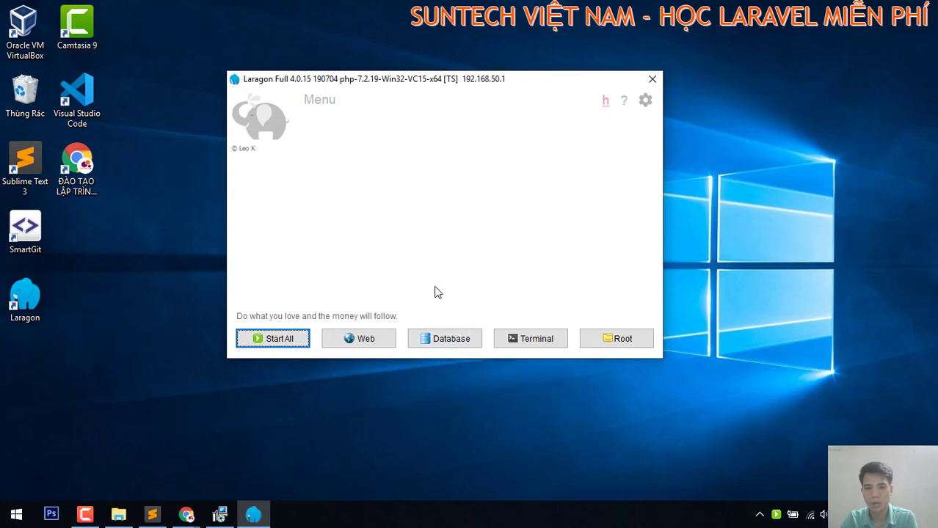
Step: Open Laragon's Preferences and inspect the Document Root path, opening its folder browser and closing it without choosing a folder
left_click(644, 102)
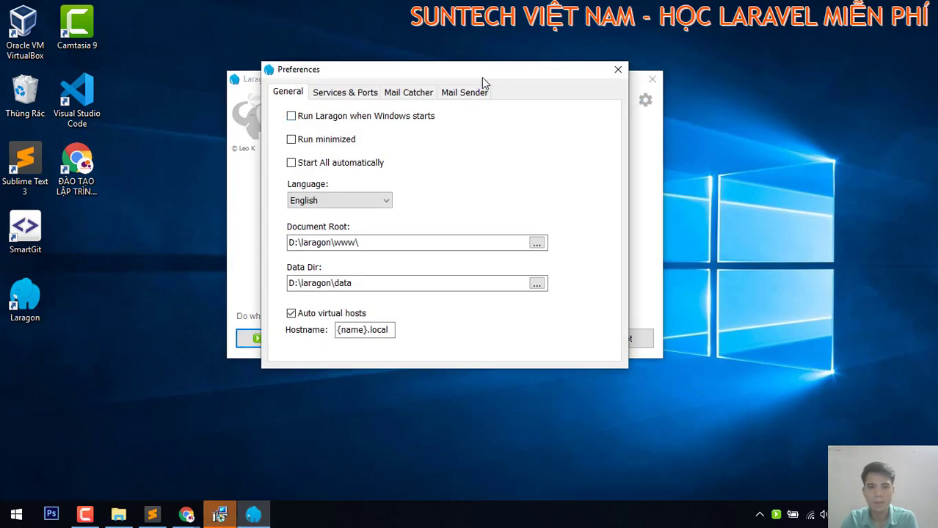
left_click_drag(481, 77, 443, 77)
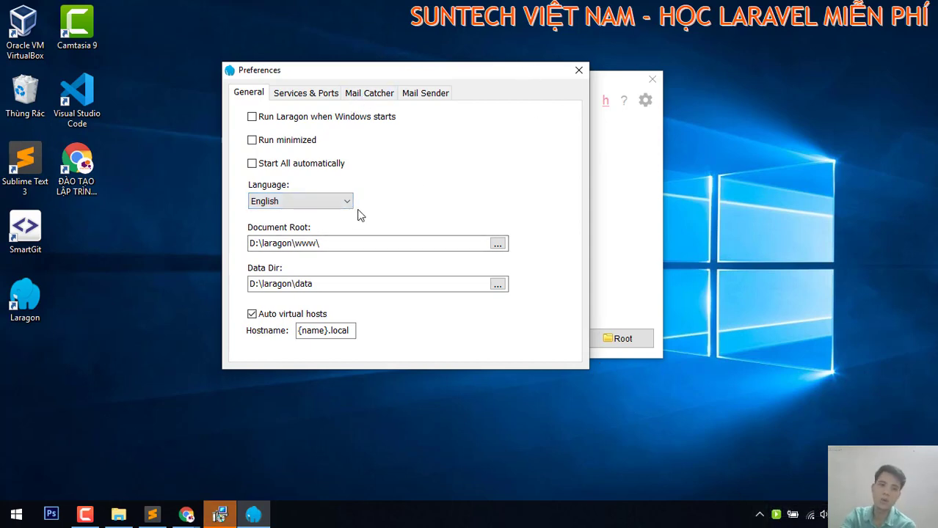
left_click_drag(331, 243, 230, 242)
left_click(268, 244)
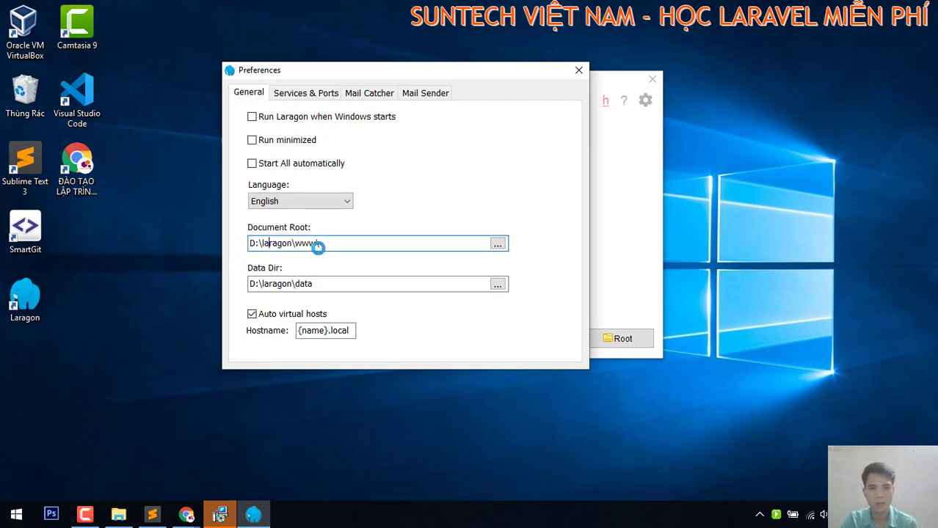
left_click(347, 249)
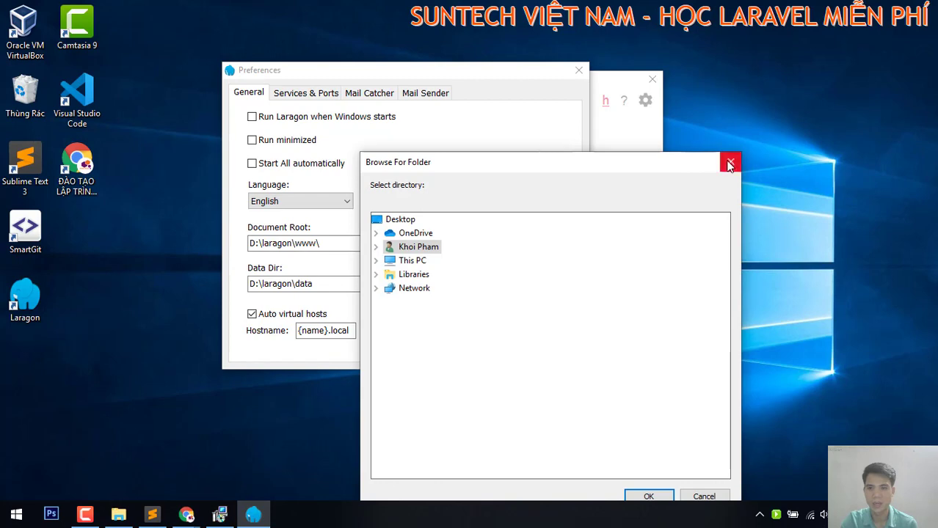
left_click(730, 163)
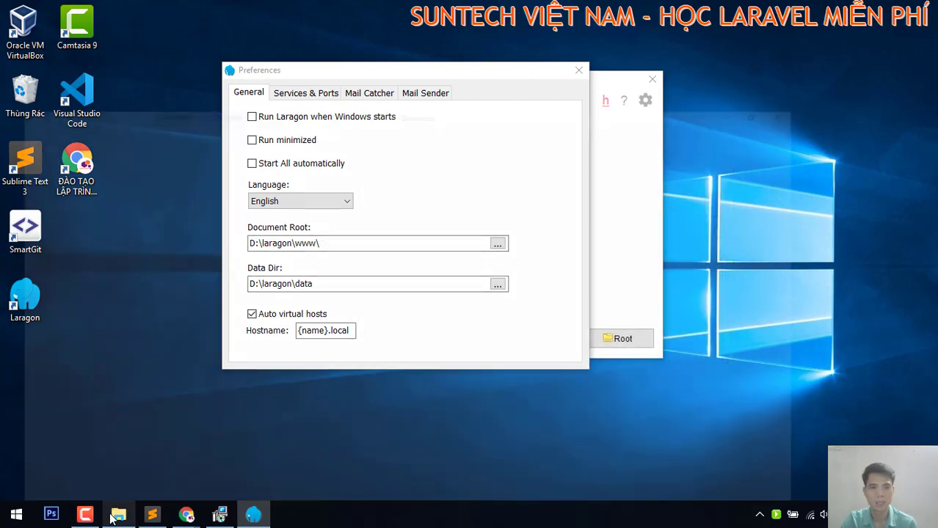
Step: In File Explorer, look through the www folder inside laragon on drive D, return to the laragon folder, and minimize the window
left_click(118, 515)
left_click(44, 462)
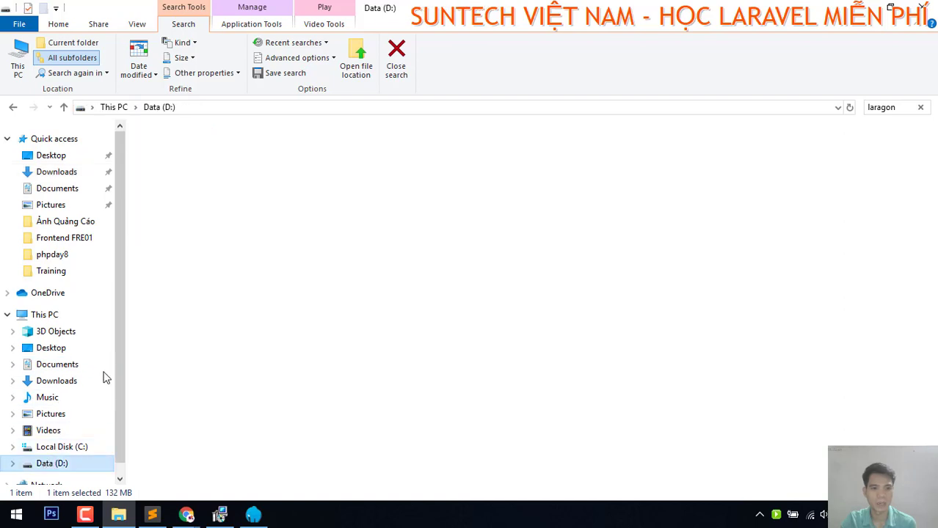
double_click(166, 165)
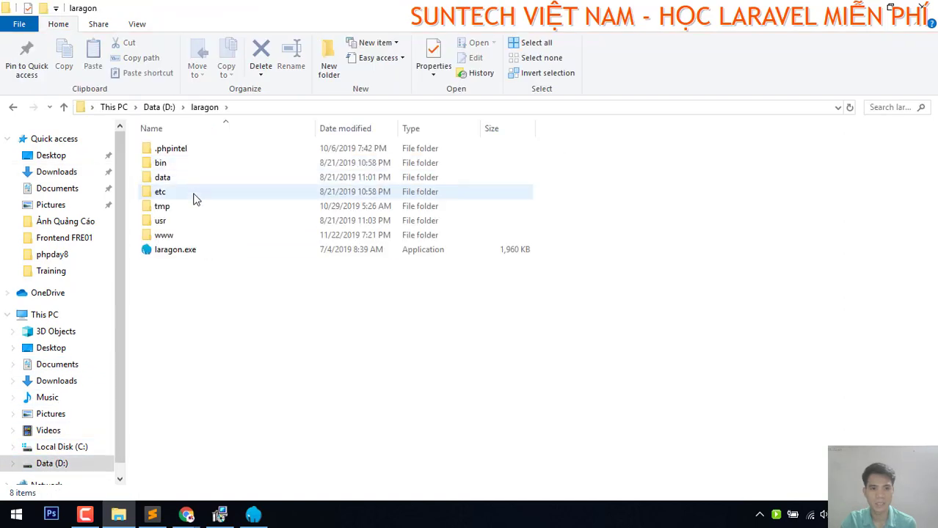
left_click(173, 238)
double_click(173, 239)
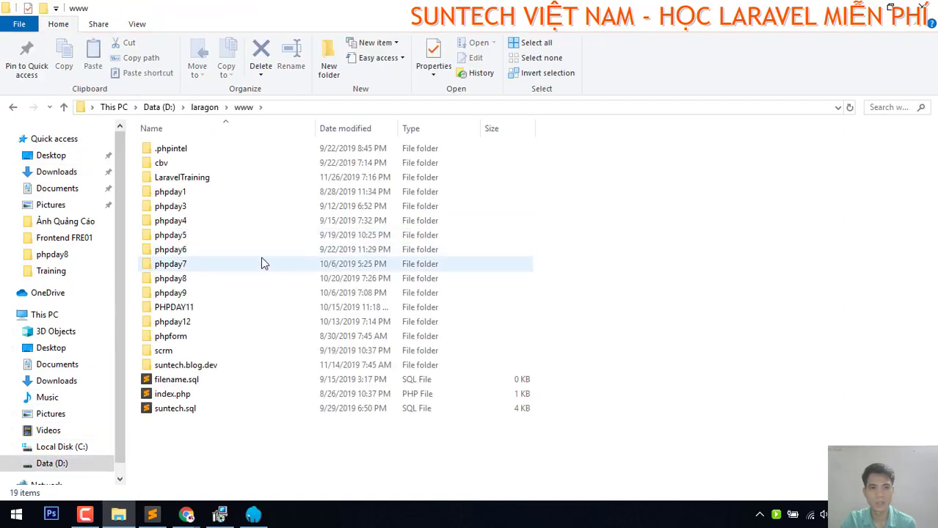
left_click_drag(348, 455, 160, 147)
left_click(210, 107)
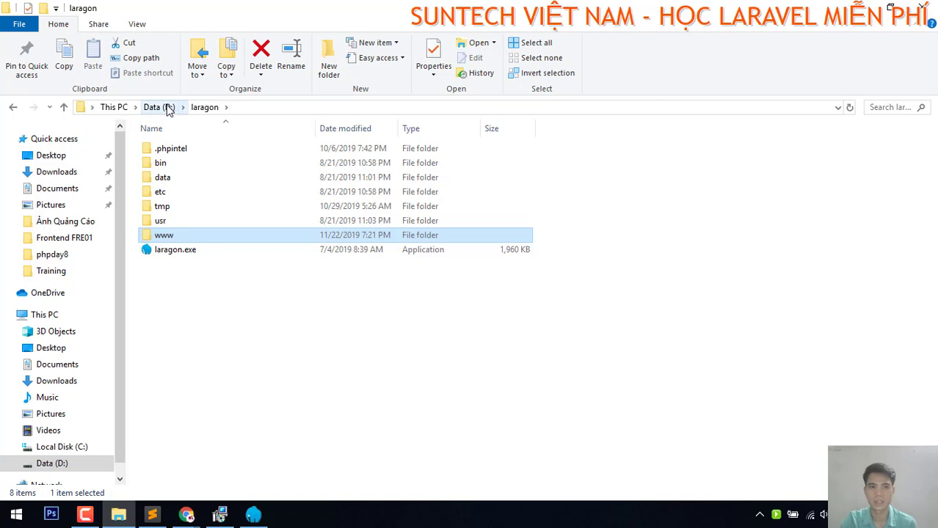
left_click(856, 8)
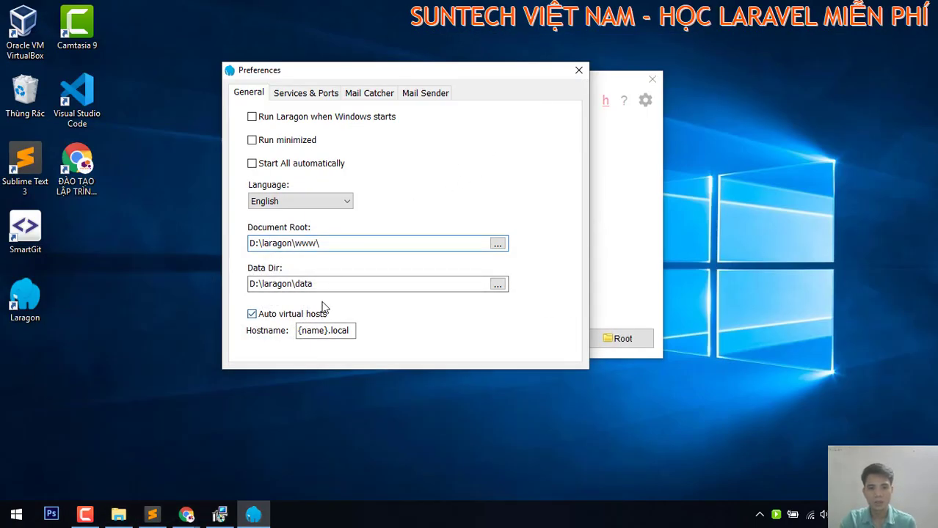
Step: Highlight the Data Dir path in Preferences, and open and close its folder browser without choosing a folder
left_click_drag(312, 287, 197, 286)
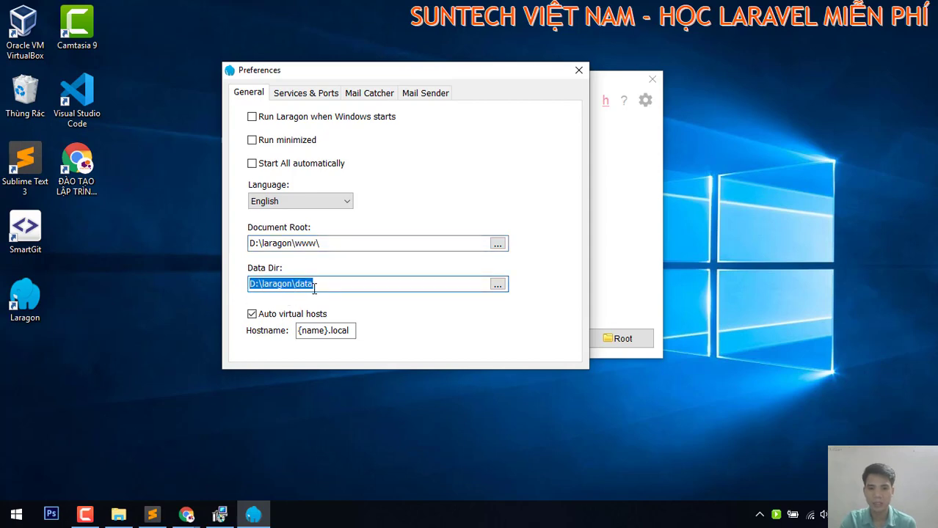
left_click(498, 284)
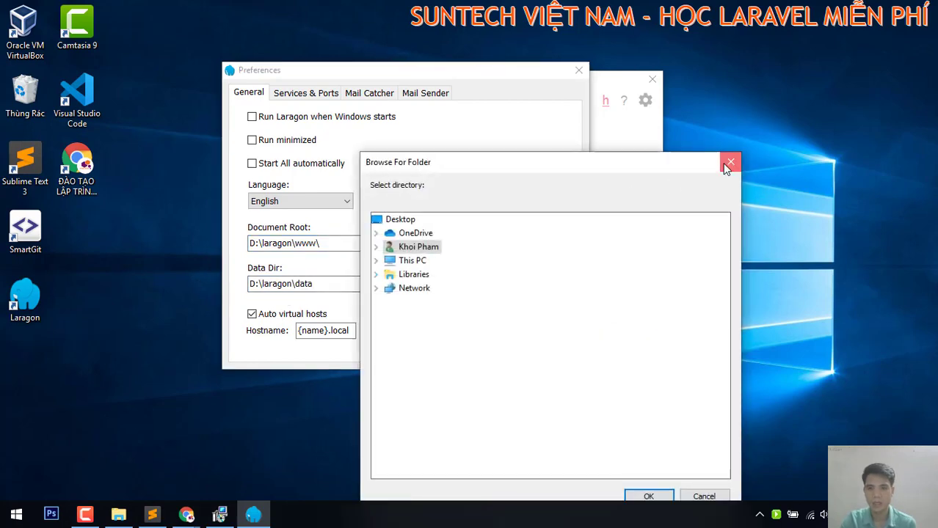
left_click(730, 162)
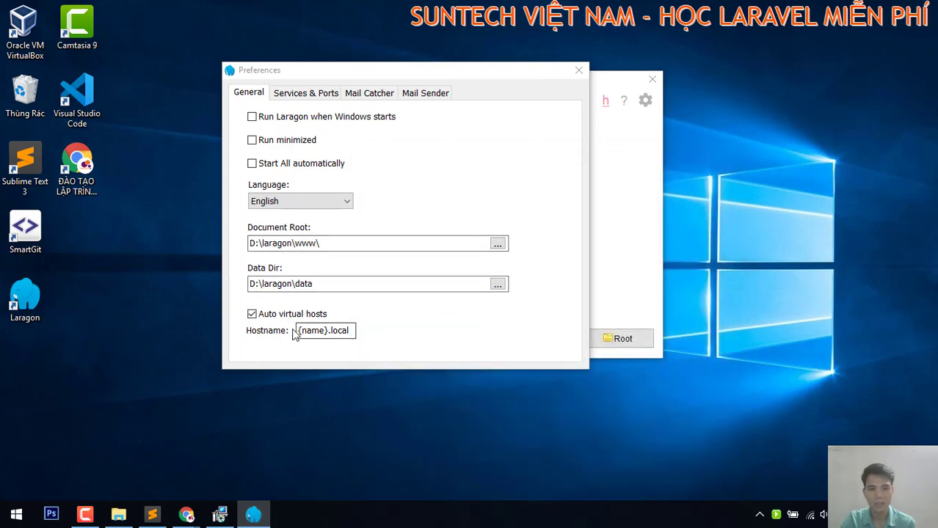
Step: Highlight the local suffix and the full hostname pattern under Auto virtual hosts
left_click_drag(291, 334, 394, 333)
left_click(326, 332)
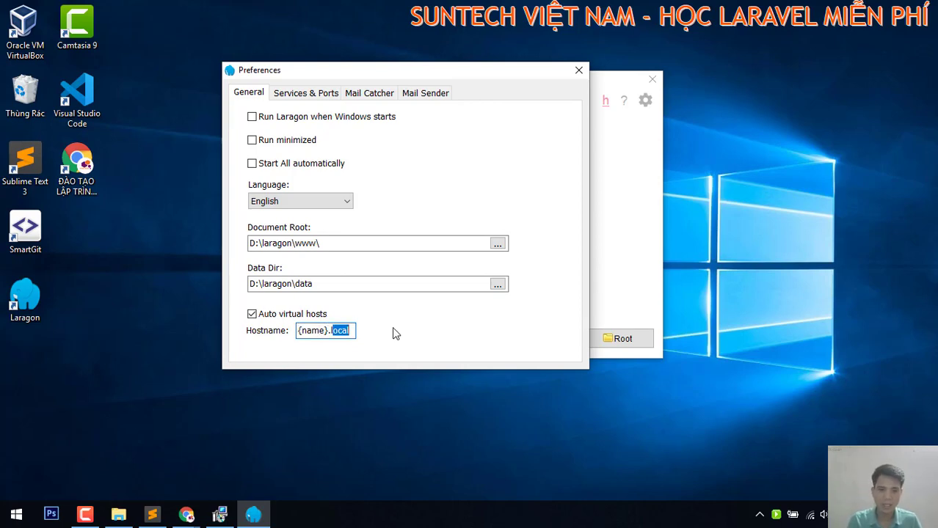
key("Left")
key("shift+End")
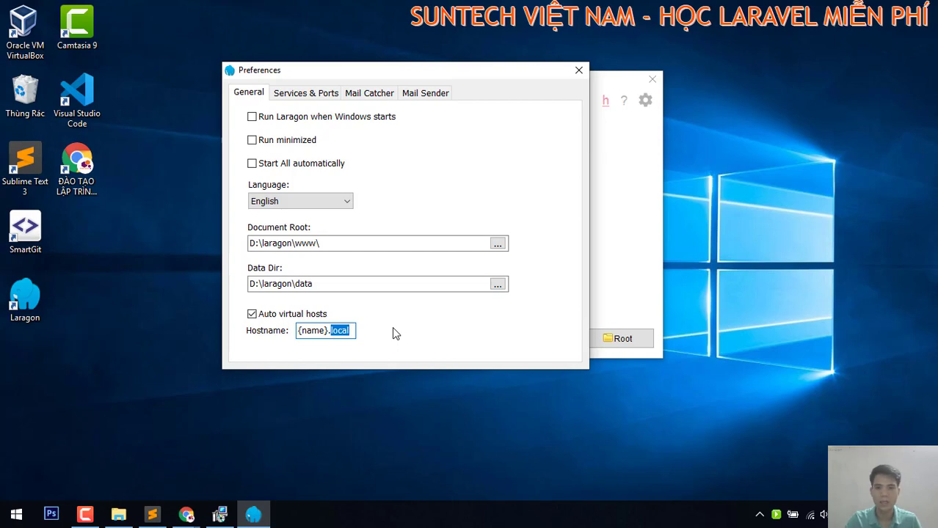
double_click(336, 331)
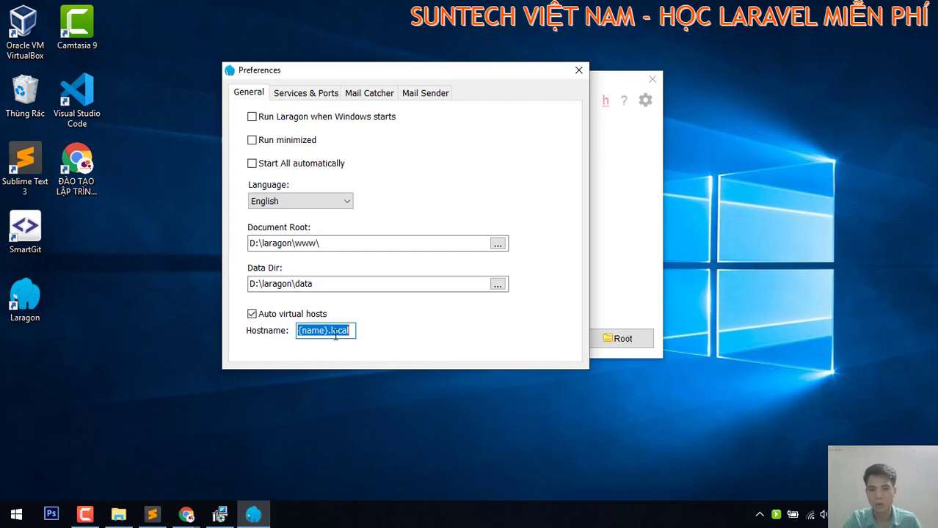
left_click_drag(348, 334, 291, 332)
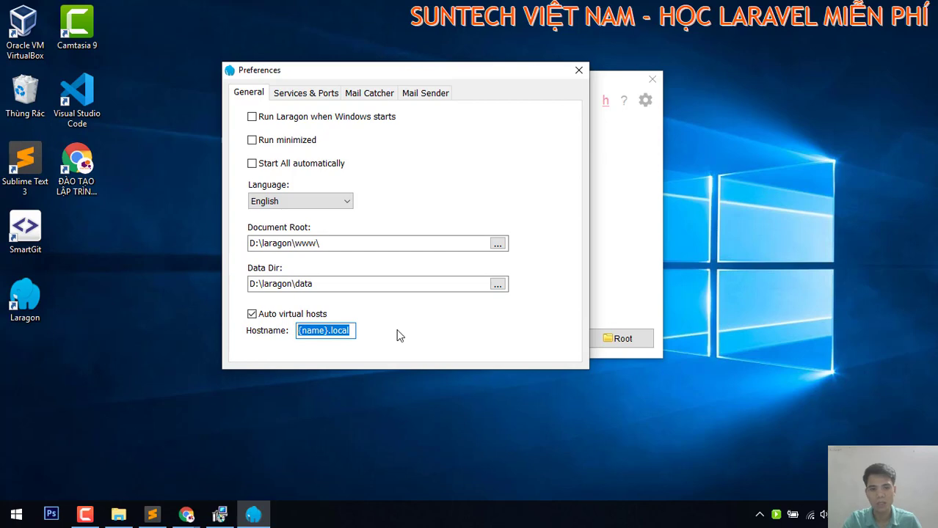
Step: Show the Services & Ports preferences and highlight the MySQL and Nginx port numbers
left_click(324, 95)
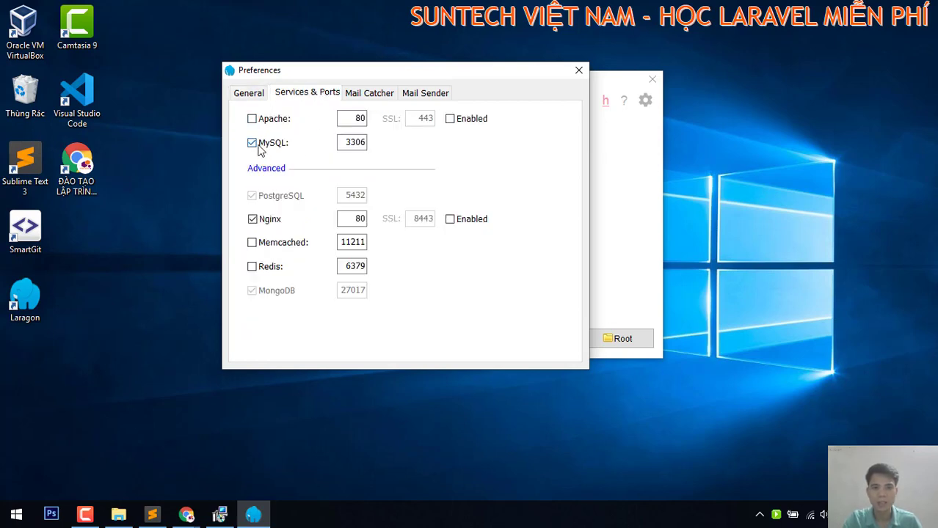
left_click_drag(348, 143, 369, 143)
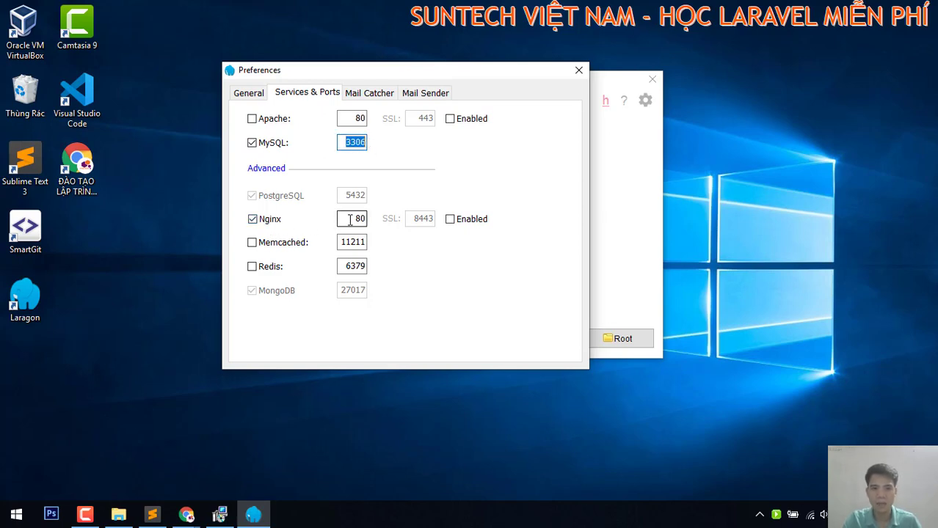
left_click_drag(342, 218, 381, 213)
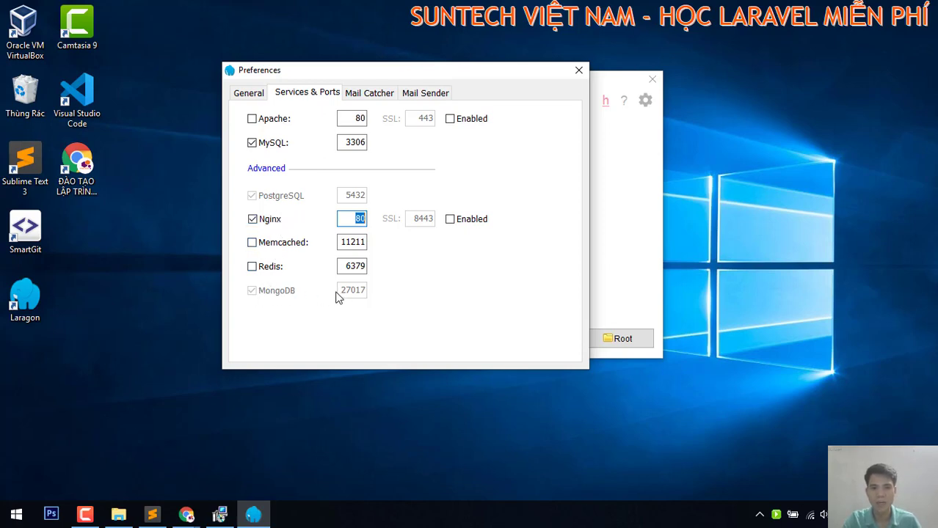
Step: Review the Mail Catcher display time and the Mail Sender Gmail fields, and return to the General preferences
left_click(354, 96)
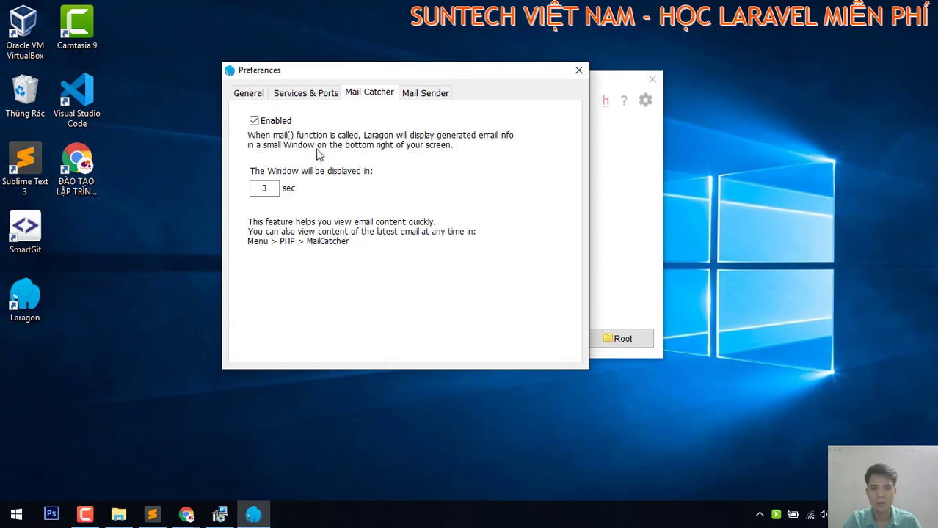
double_click(264, 189)
left_click(417, 96)
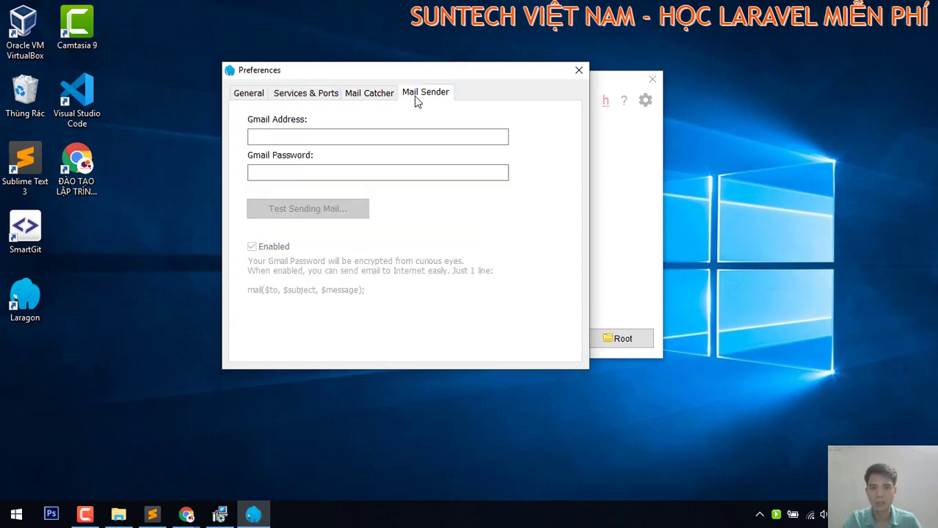
left_click(282, 171)
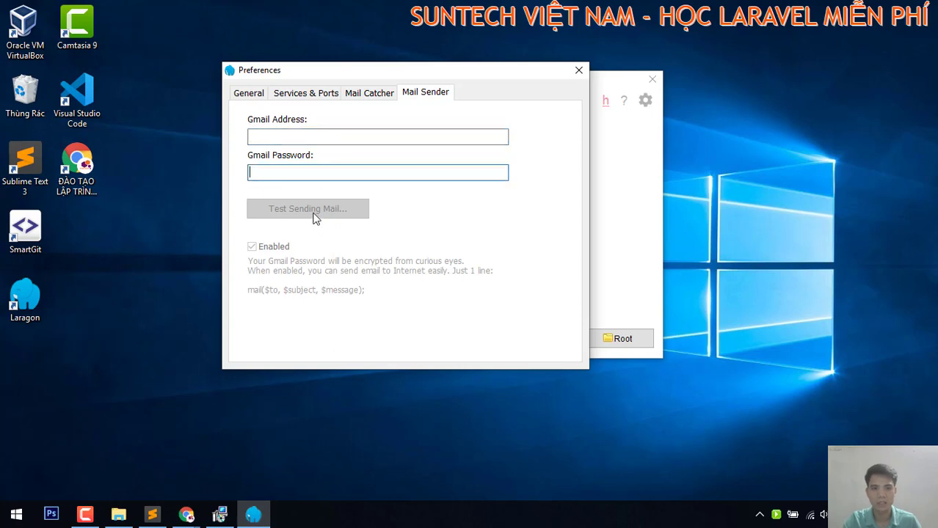
left_click(306, 137)
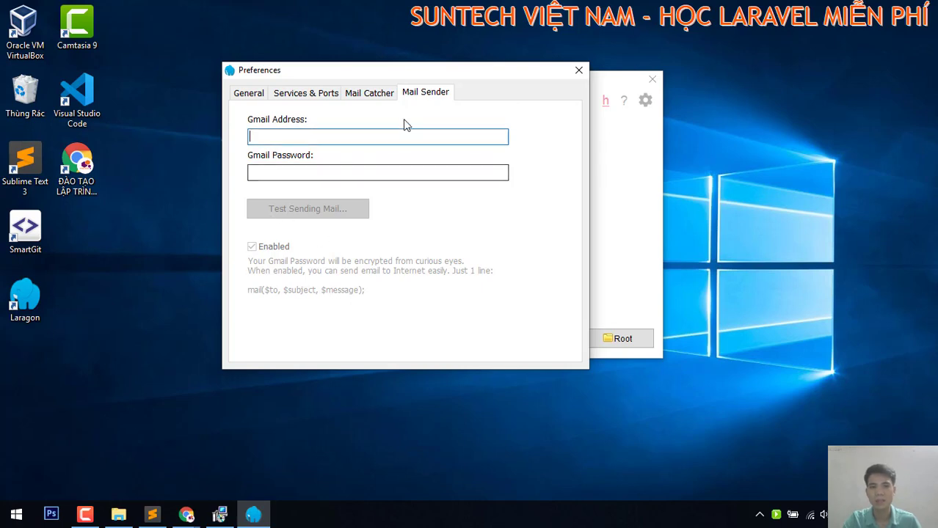
left_click(367, 94)
left_click(320, 94)
left_click(258, 94)
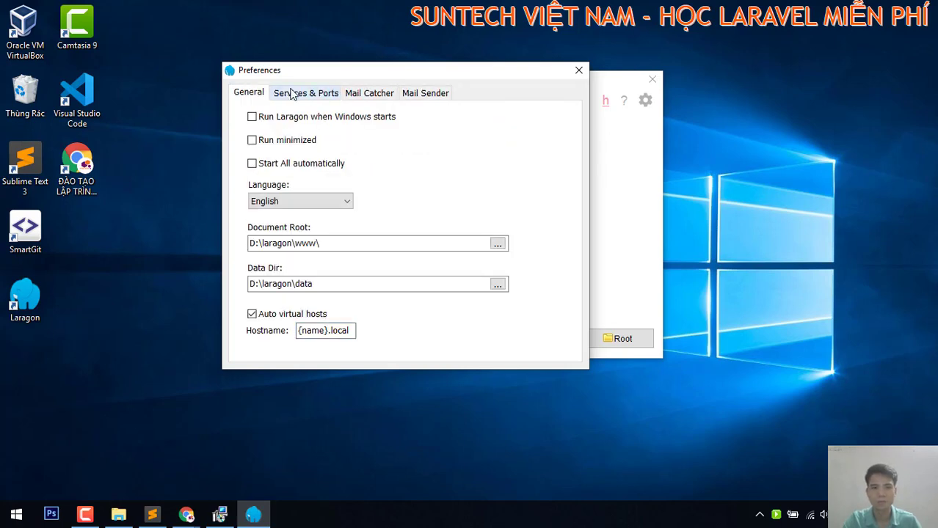
Step: Look through the General, Services & Ports, Mail Catcher and Mail Sender preferences once more, and close Preferences
left_click(293, 94)
left_click(374, 93)
left_click(402, 94)
left_click(367, 94)
left_click(242, 94)
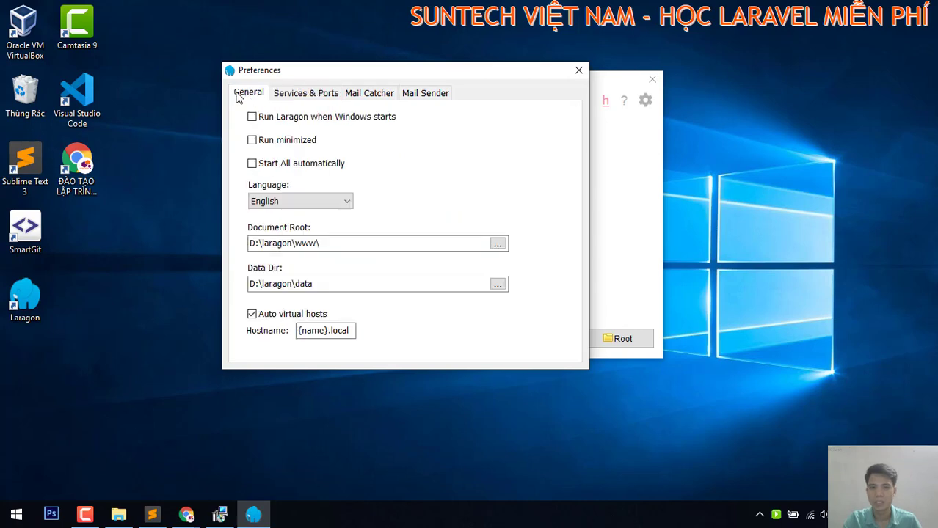
left_click(320, 94)
left_click(360, 94)
left_click(316, 94)
left_click(259, 94)
left_click(378, 94)
left_click(414, 94)
left_click(304, 94)
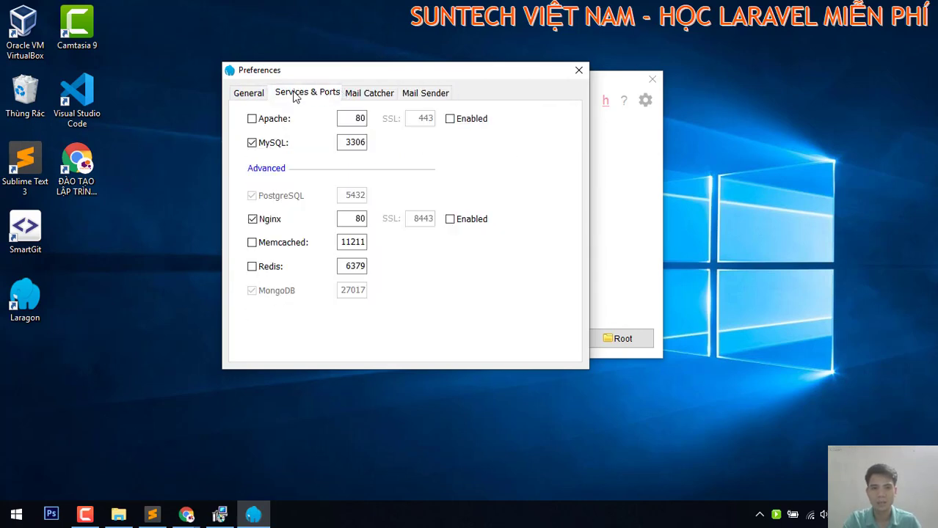
left_click(248, 94)
left_click(290, 93)
left_click(363, 94)
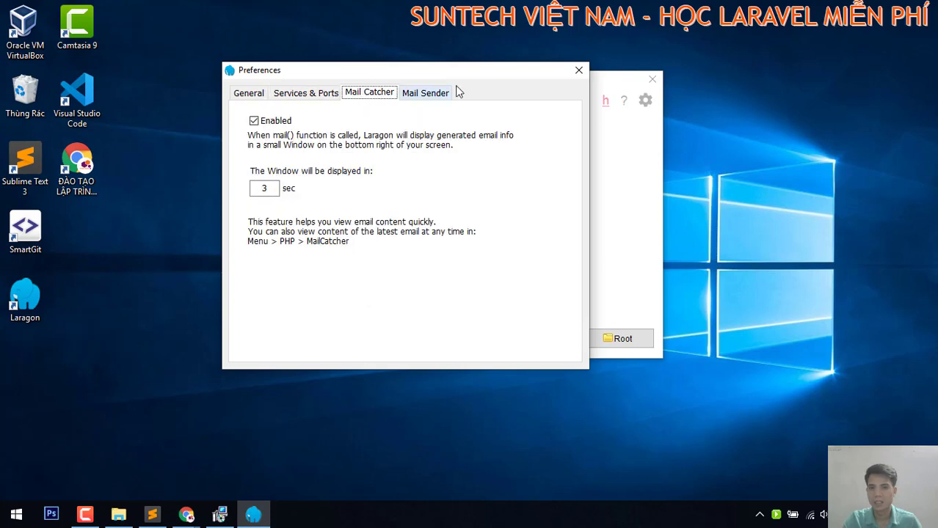
left_click(577, 72)
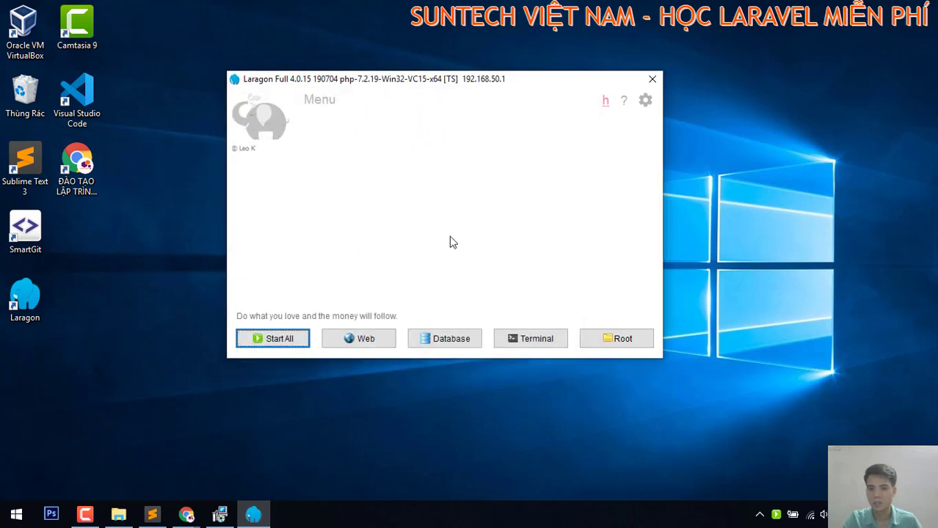
Step: Start all Laragon services, and finish the setup wizard with the Run Laragon option cleared
left_click(294, 341)
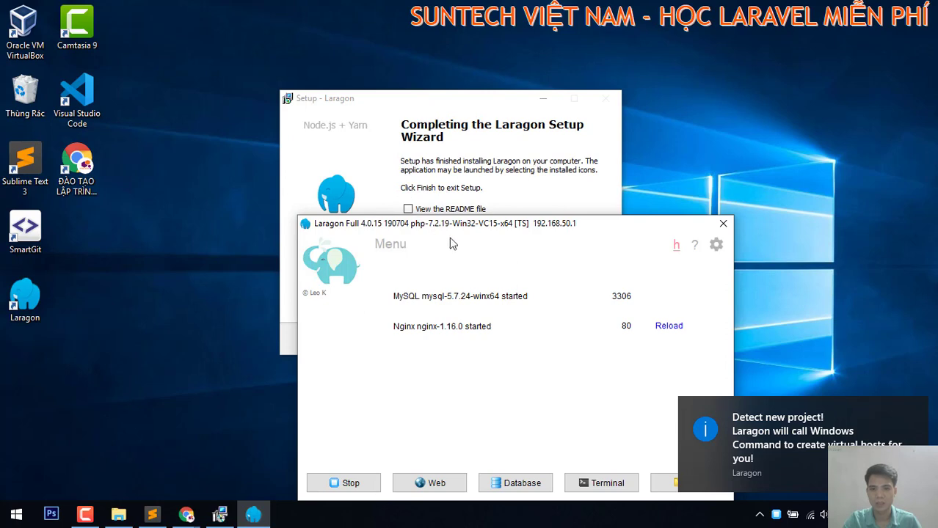
left_click(431, 112)
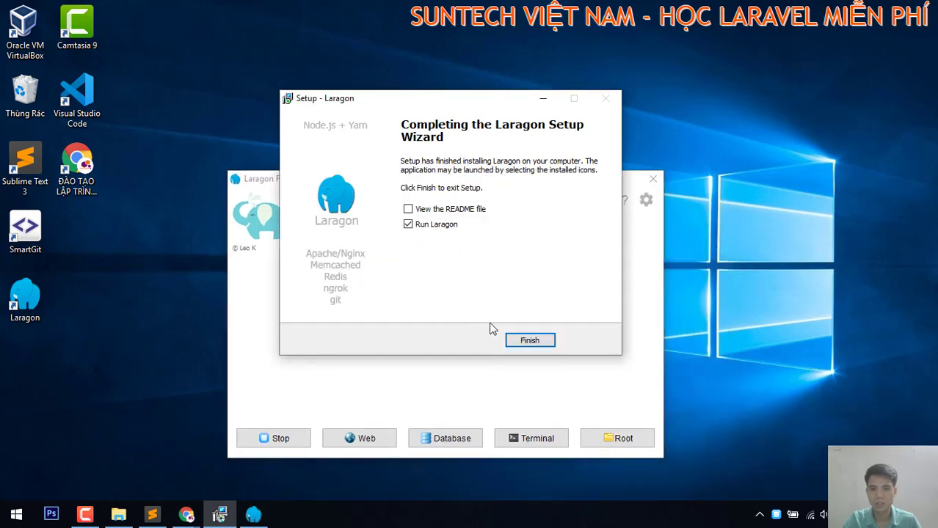
left_click(444, 232)
left_click(515, 339)
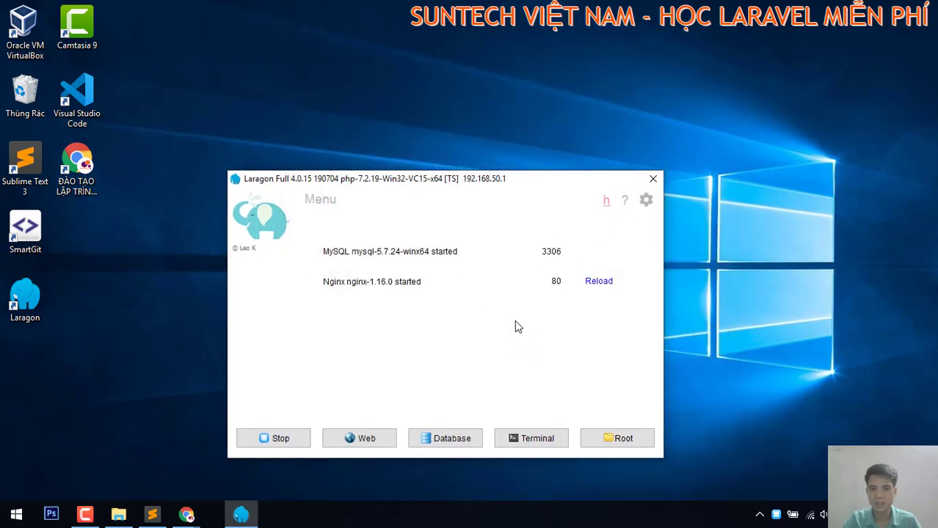
left_click_drag(485, 180, 457, 80)
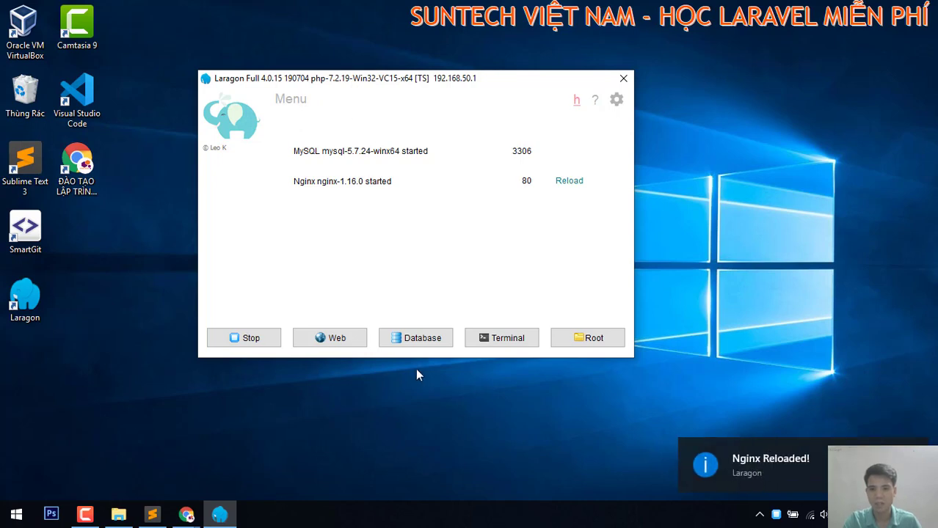
Step: Open the Laragon terminal, switch to the Sublime Text notes and highlight the php7.2.19 + entry
left_click(490, 342)
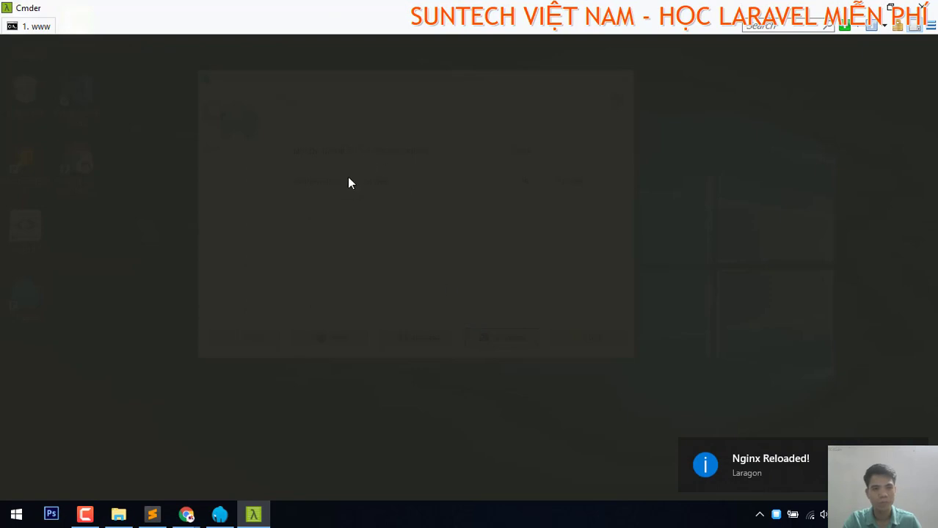
left_click(152, 513)
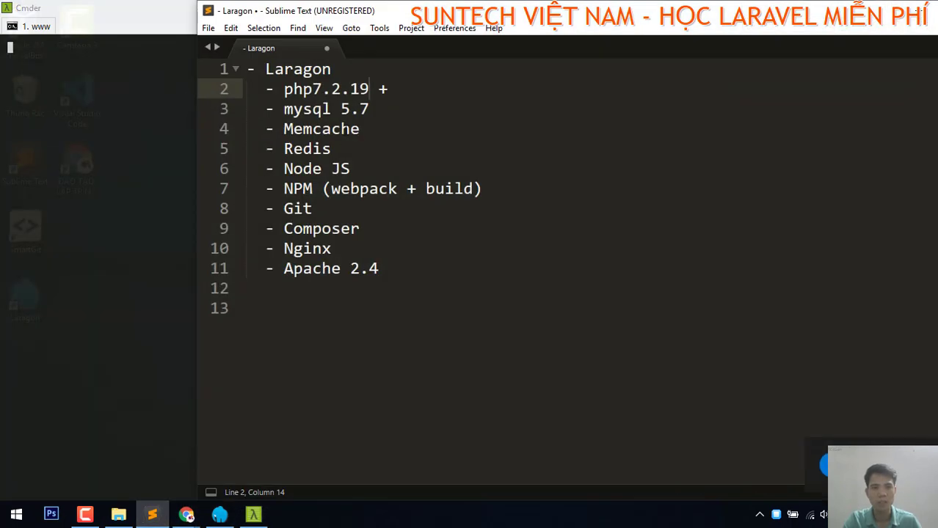
left_click(283, 89)
key("shift+End")
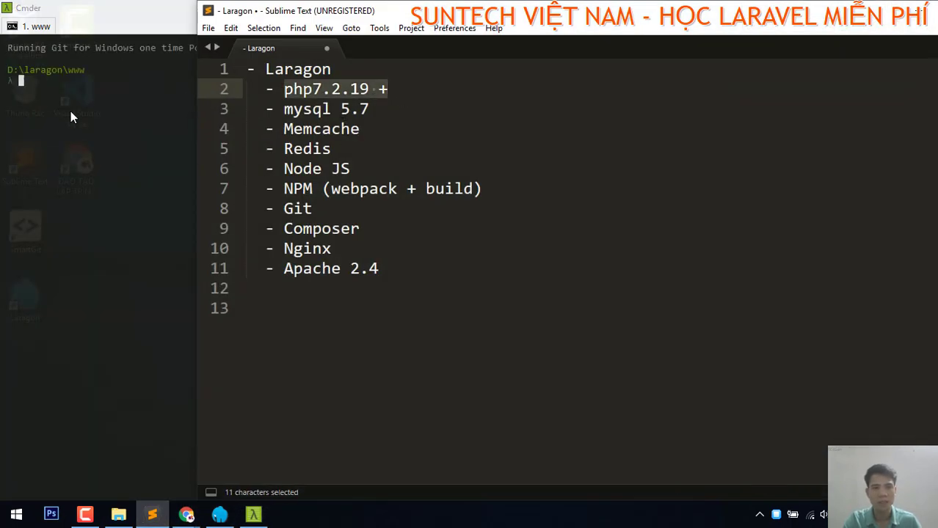
left_click(70, 116)
left_click_drag(256, 4, 461, 75)
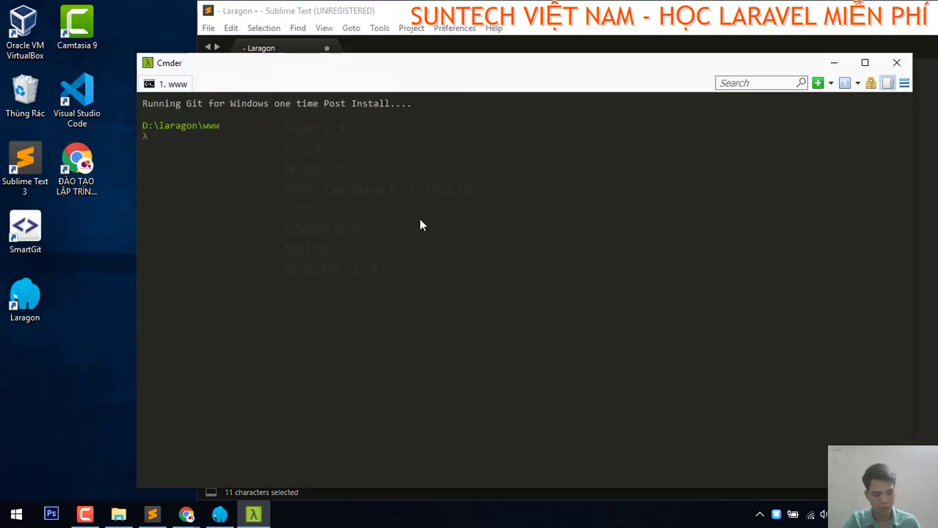
scroll(387, 236, "up", 2)
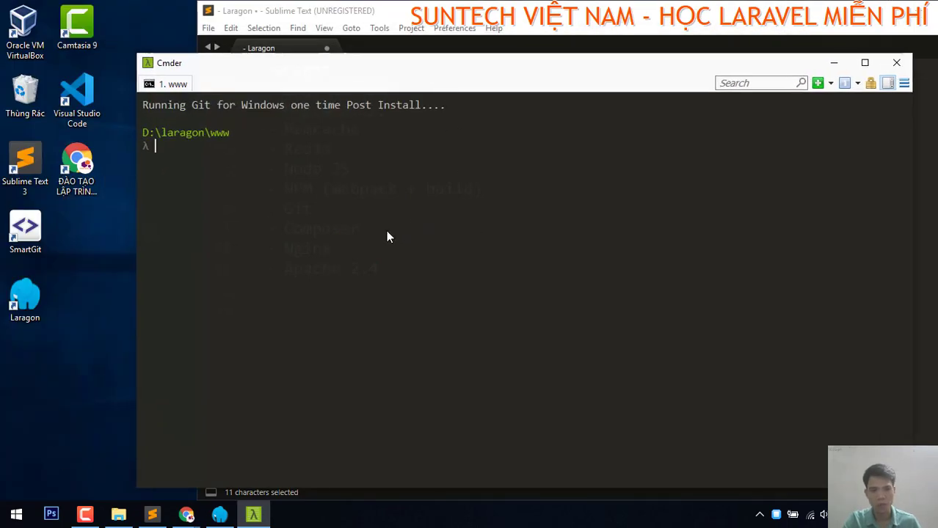
mouse_move(416, 73)
left_mouse_down()
mouse_move(587, 134)
mouse_move(618, 130)
mouse_move(404, 74)
left_mouse_up()
left_click(883, 65)
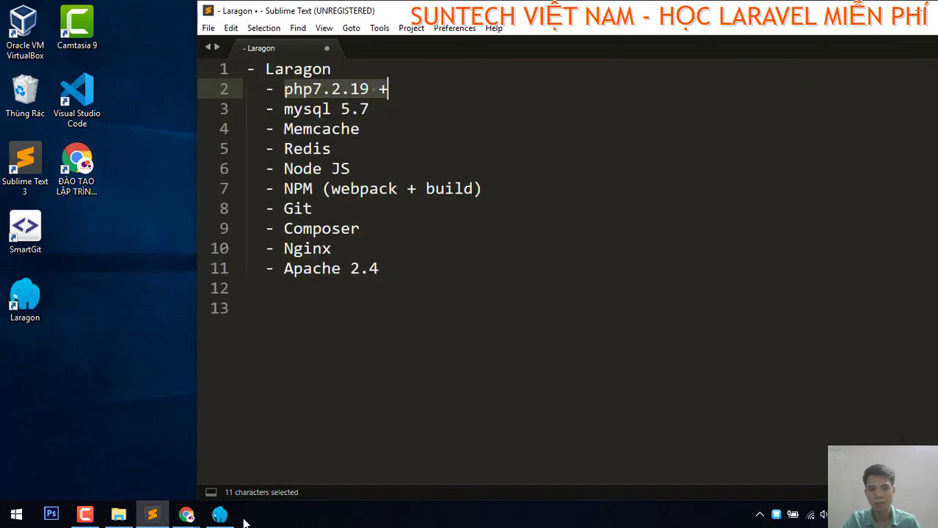
Step: Reopen the terminal from Laragon, and close the Laragon window to uncover the Sublime Text notes
left_click(221, 514)
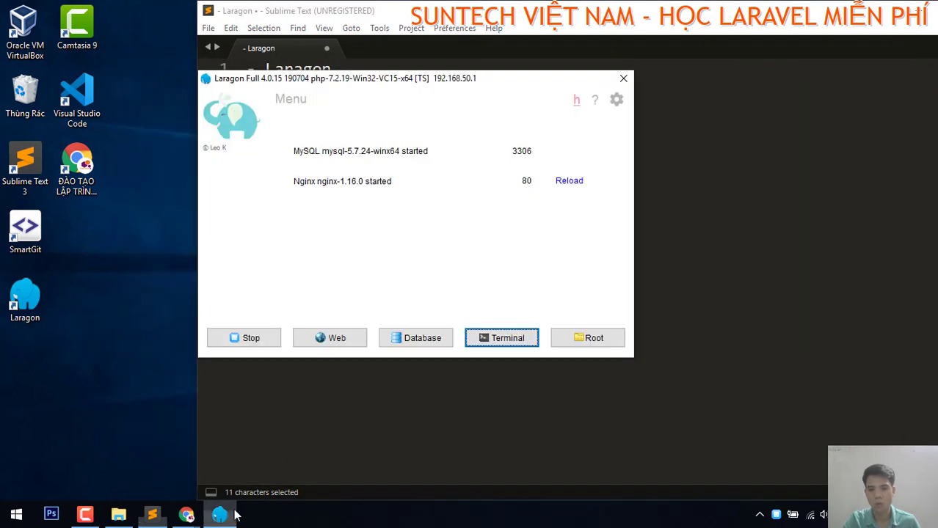
left_click(504, 338)
left_click(644, 59)
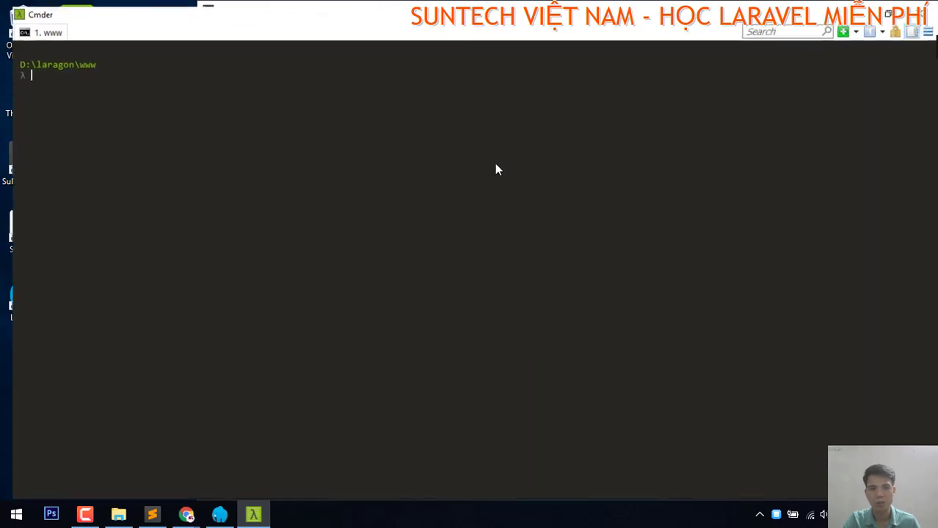
left_click(890, 8)
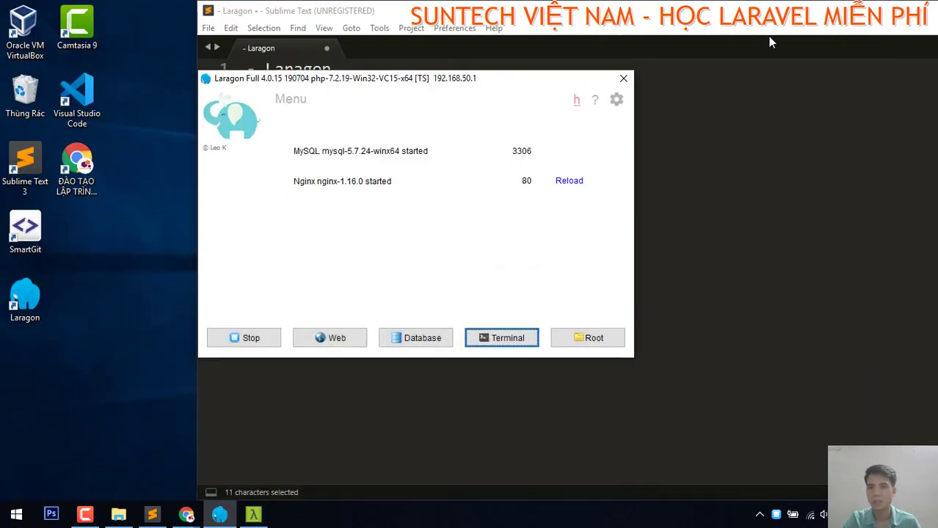
left_click(623, 79)
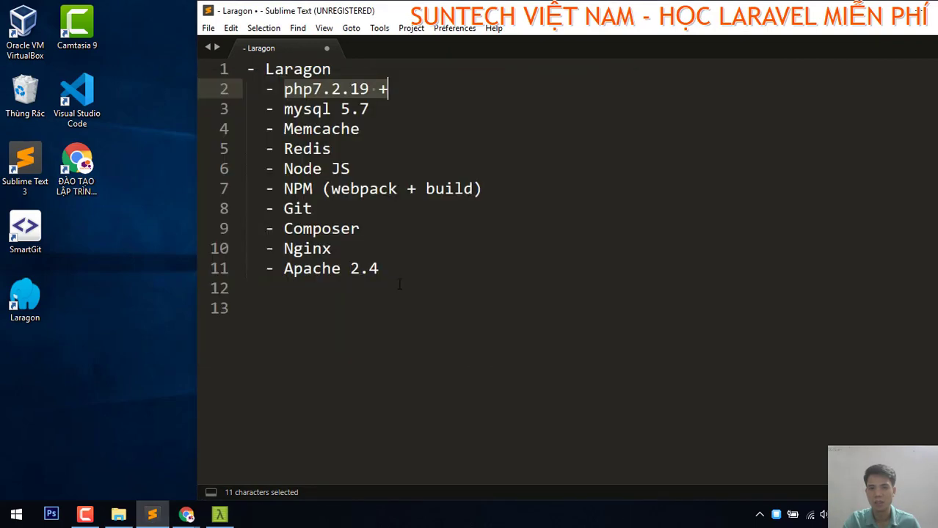
Step: Check the installed PHP version in the Cmder terminal with php -v
left_click(219, 514)
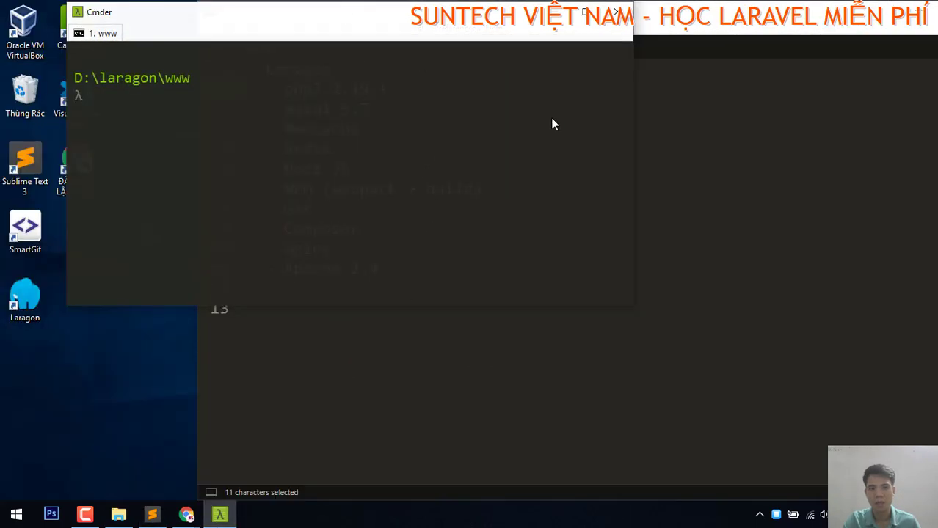
type("php -v")
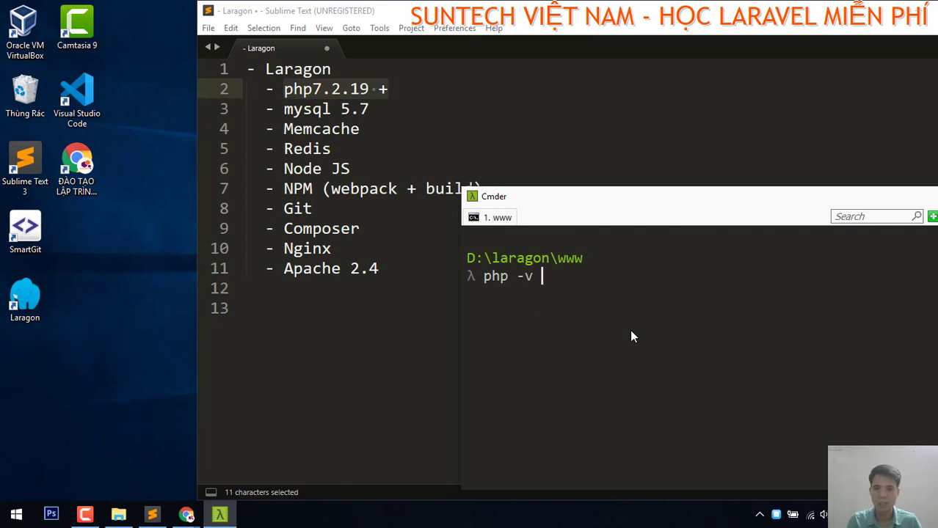
key("Return")
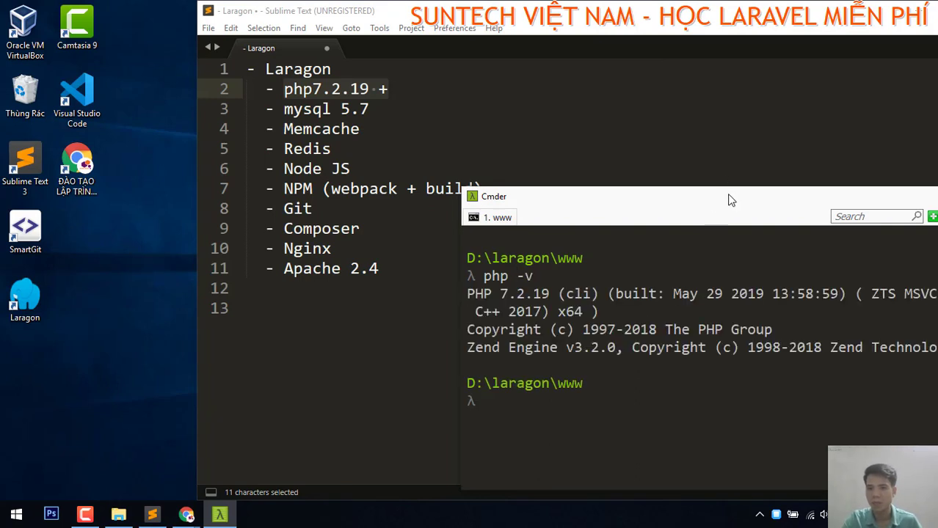
left_click_drag(730, 189, 732, 82)
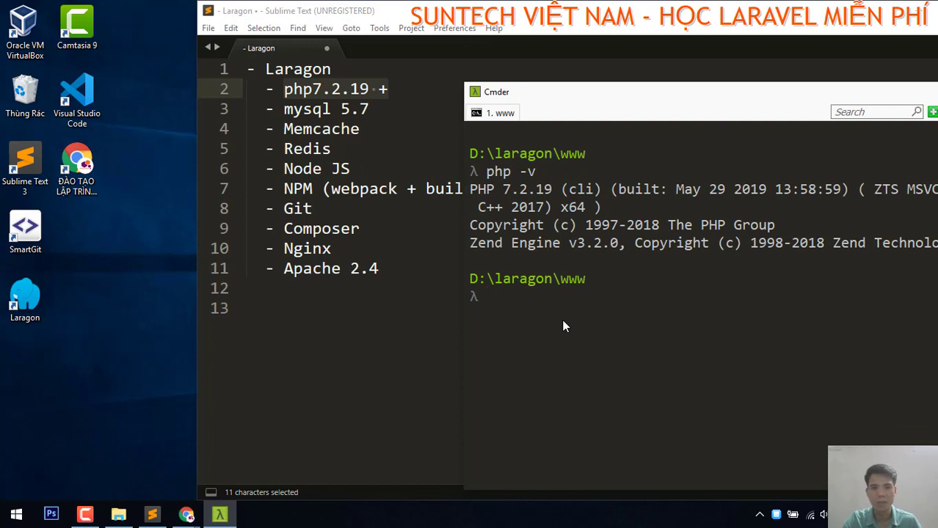
Step: Check the installed MySQL version in the terminal with mysql --version
type("mýq")
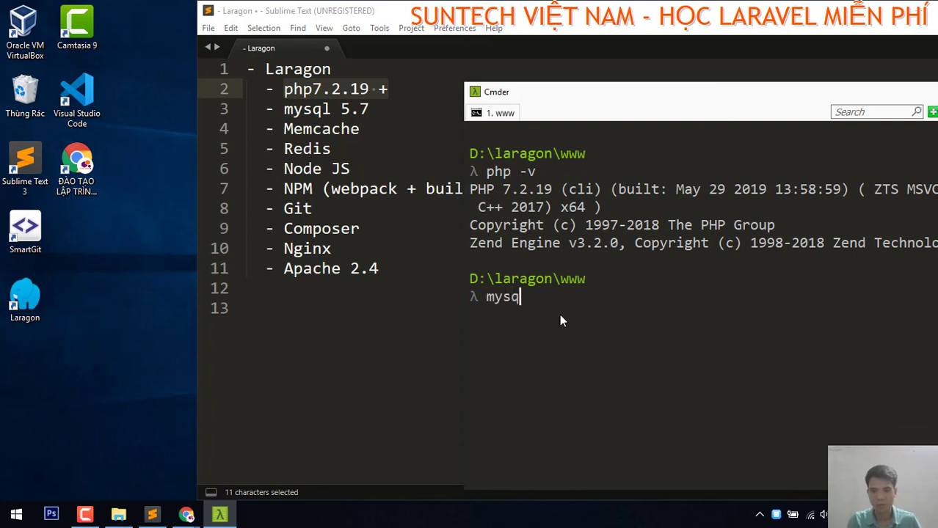
type("l --vers")
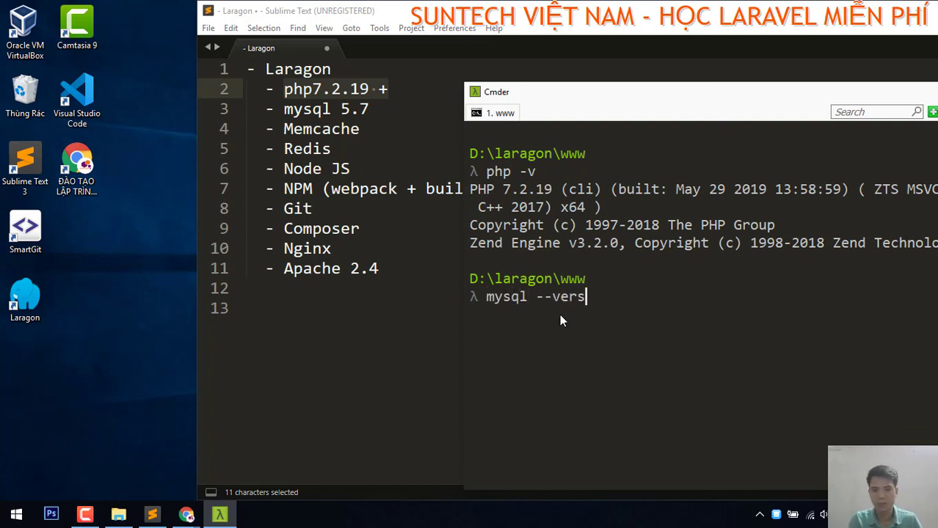
type("ion")
key("Return")
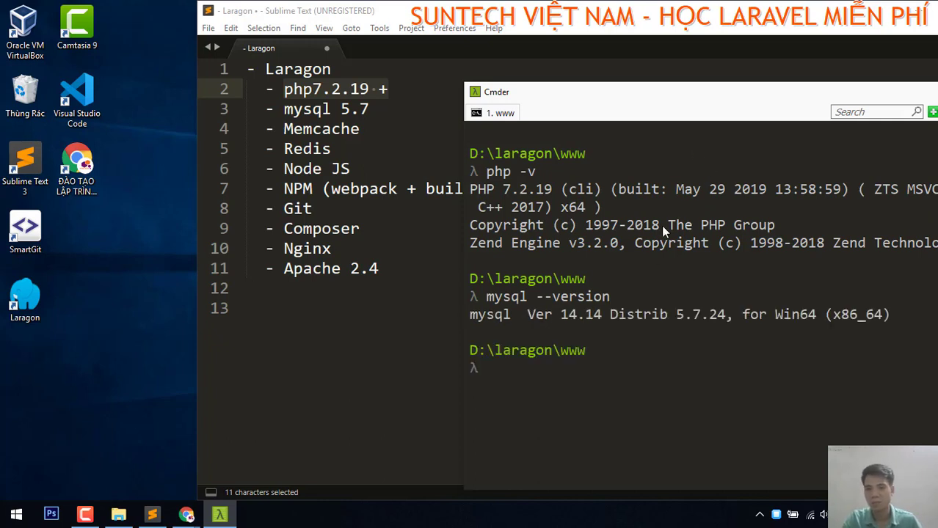
left_click(628, 401)
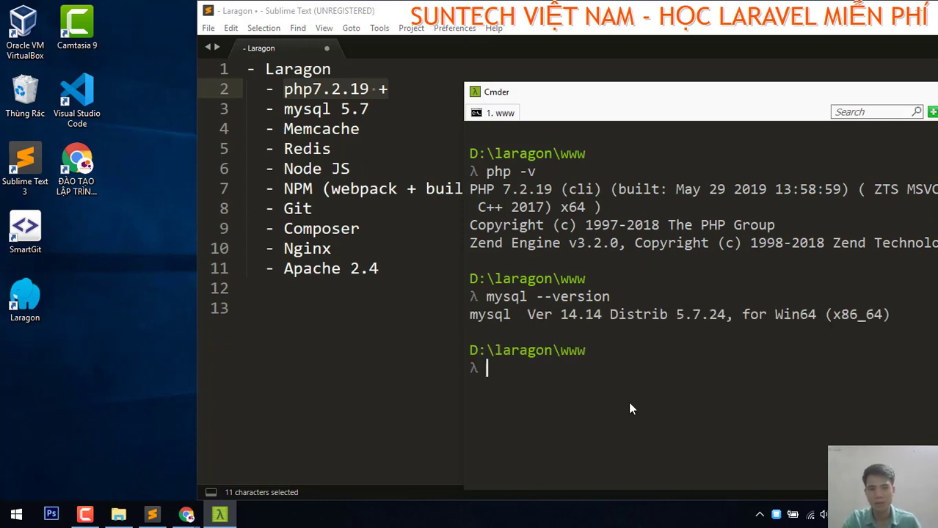
Step: List the available redis- executables, and check the Redis server version with redis-server --version
type("res")
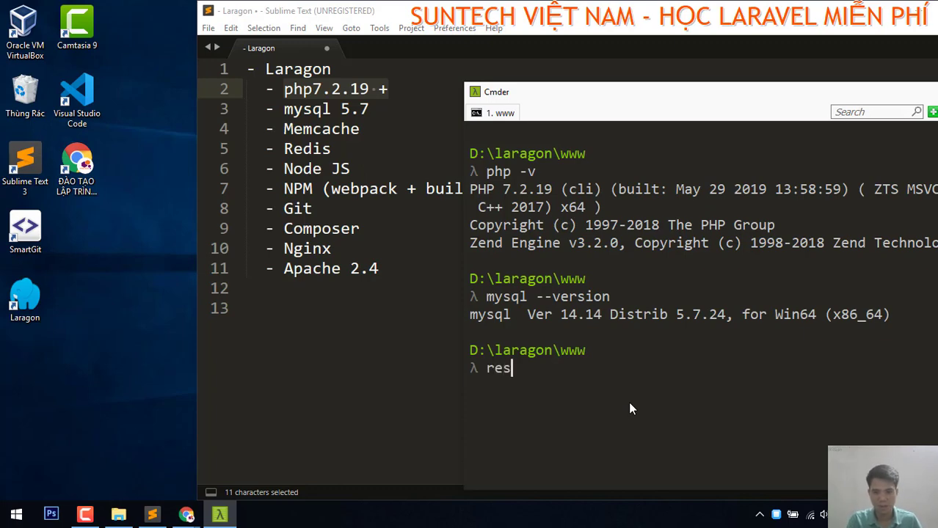
key("BackSpace")
type("d")
key("Tab")
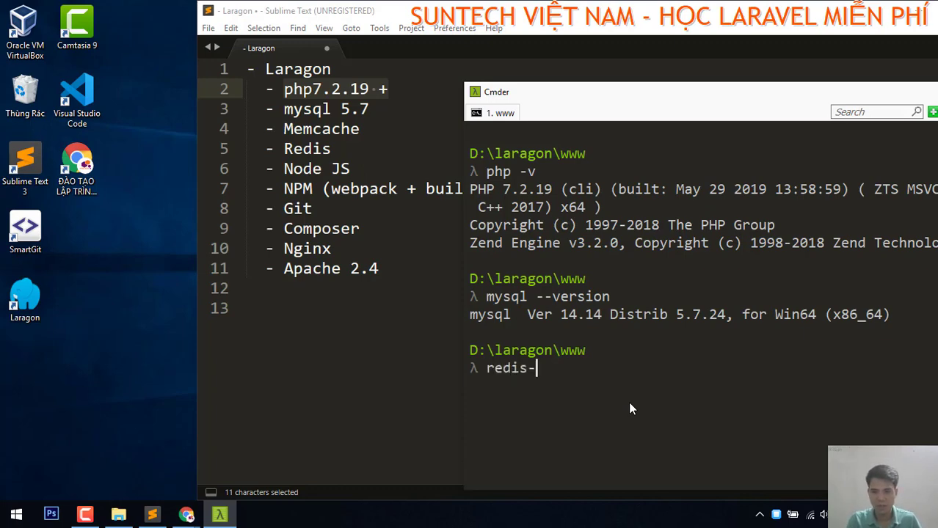
key("Tab")
type("serve")
type("r")
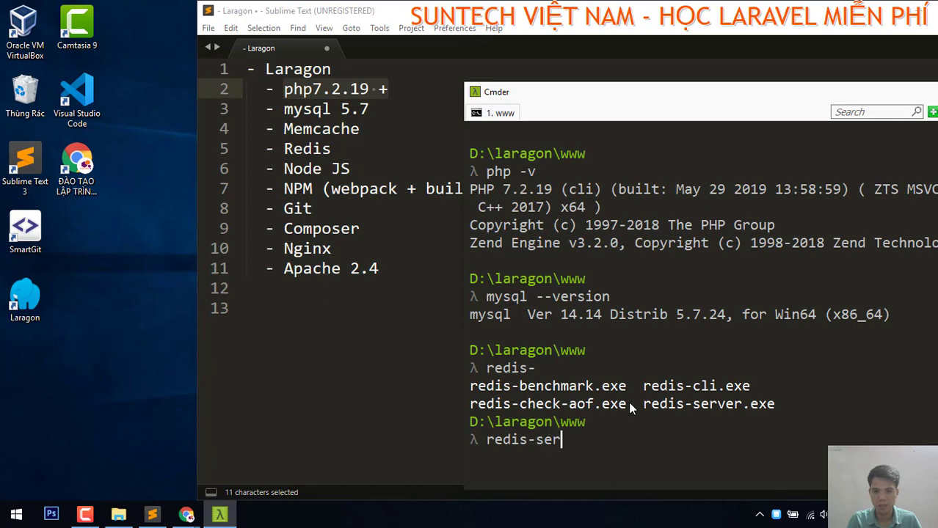
key("Tab")
key("Tab")
key("BackSpace")
key("BackSpace")
key("BackSpace")
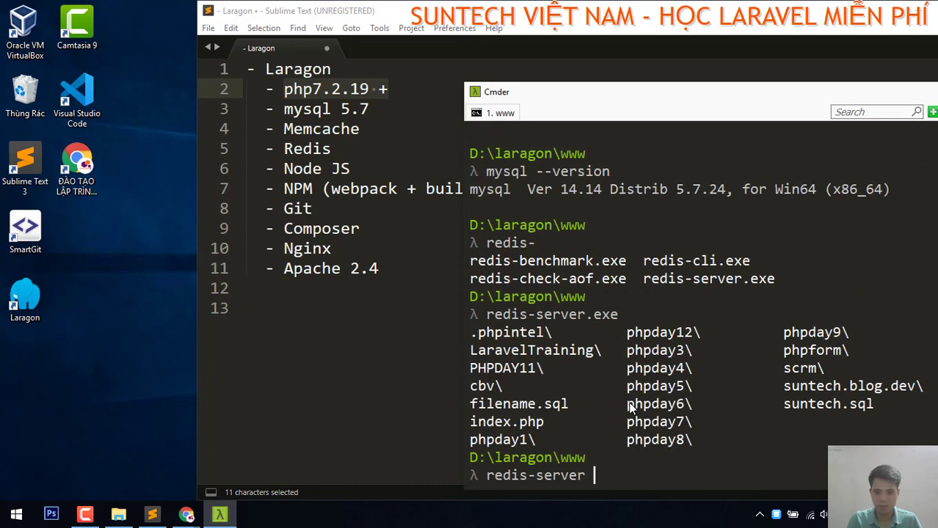
type("--vers")
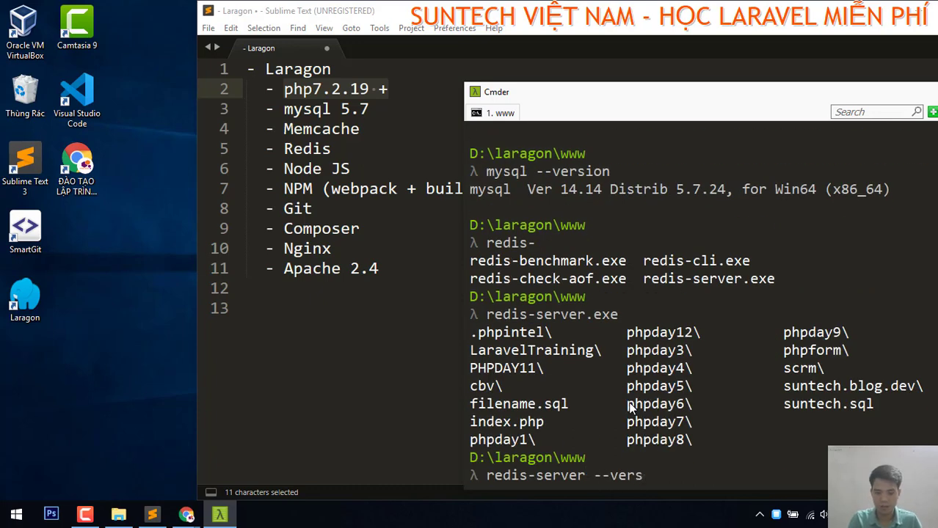
type("ion")
key("Return")
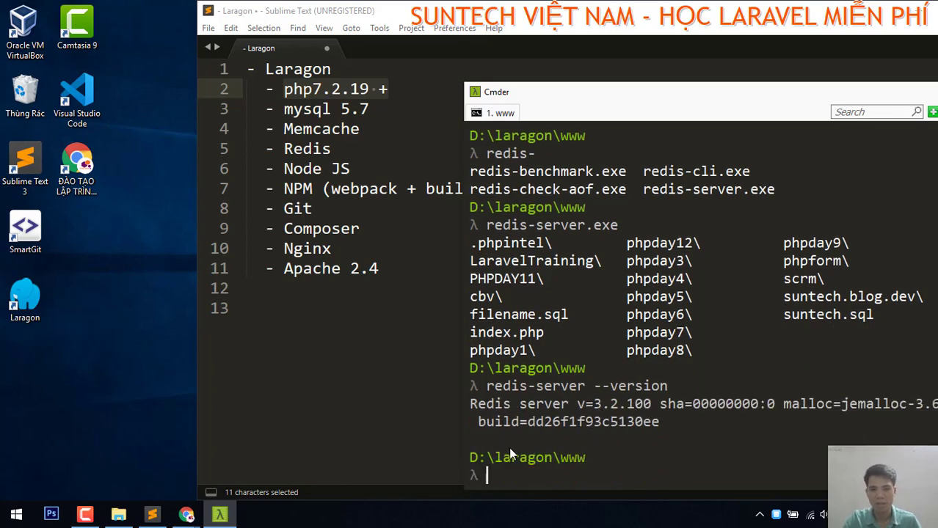
Step: Check the installed Node.js version in the terminal with node -v
type("node -")
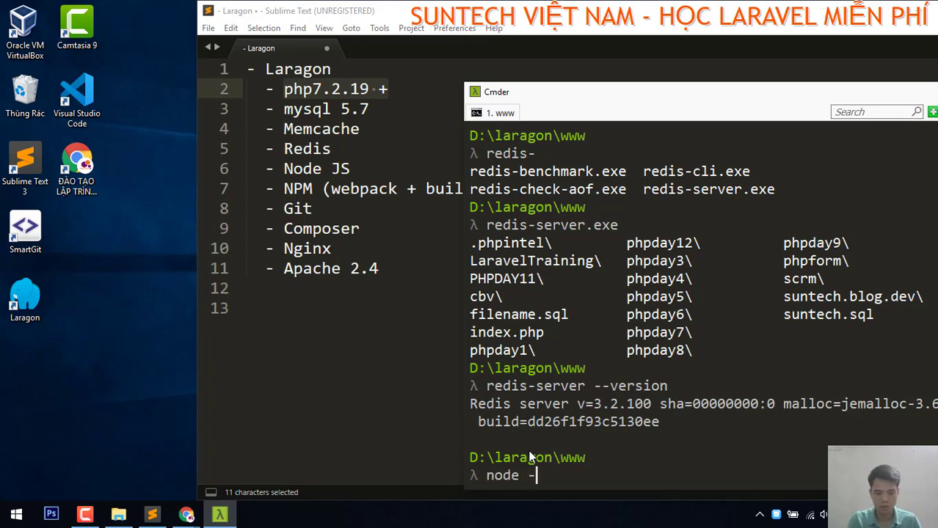
type("v")
key("Return")
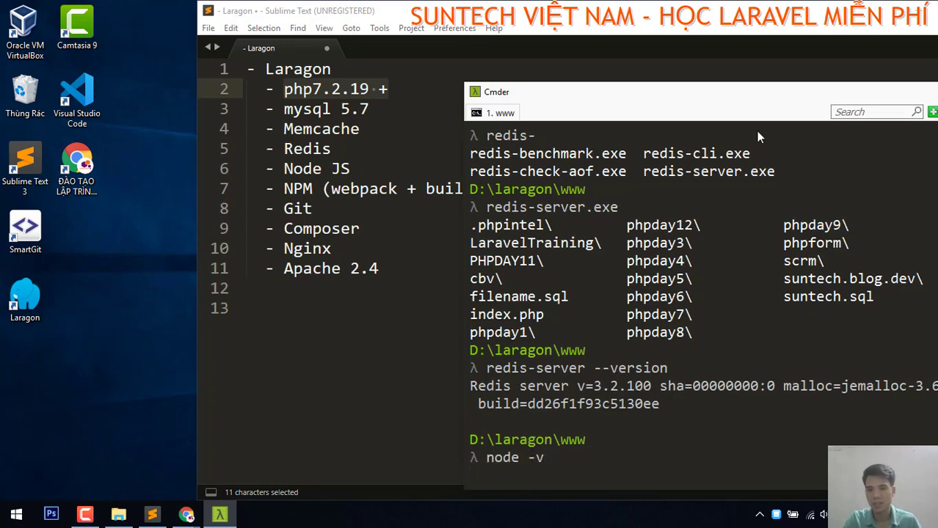
left_click_drag(756, 118, 752, 78)
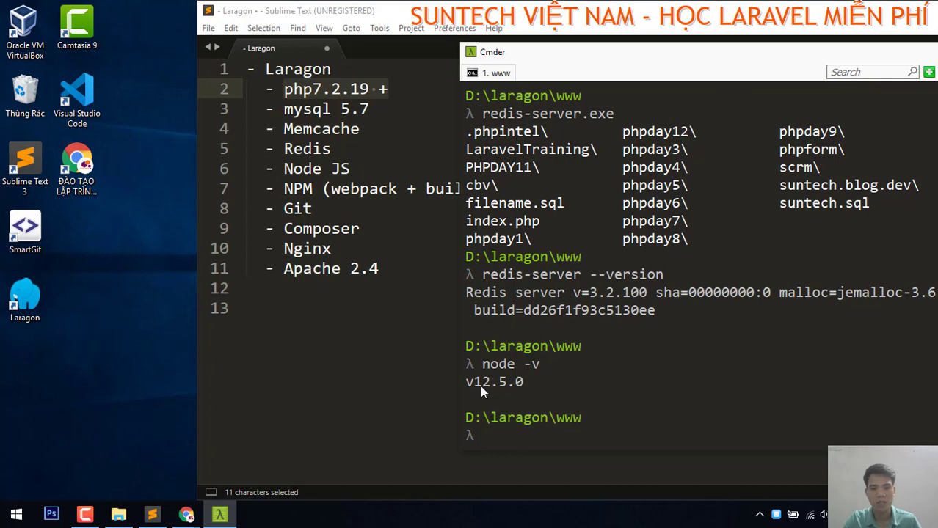
Step: Check the installed npm version in the terminal with npm -v
type("np")
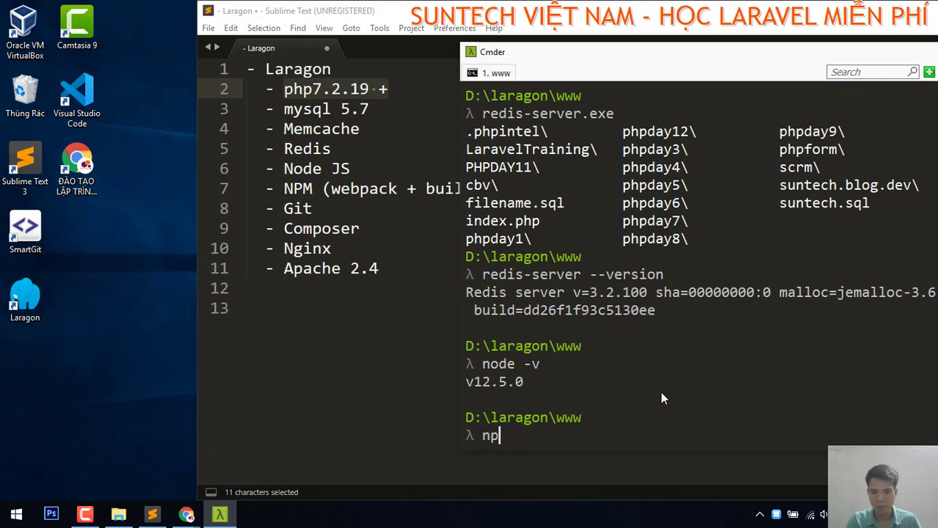
type("m -v")
key("Return")
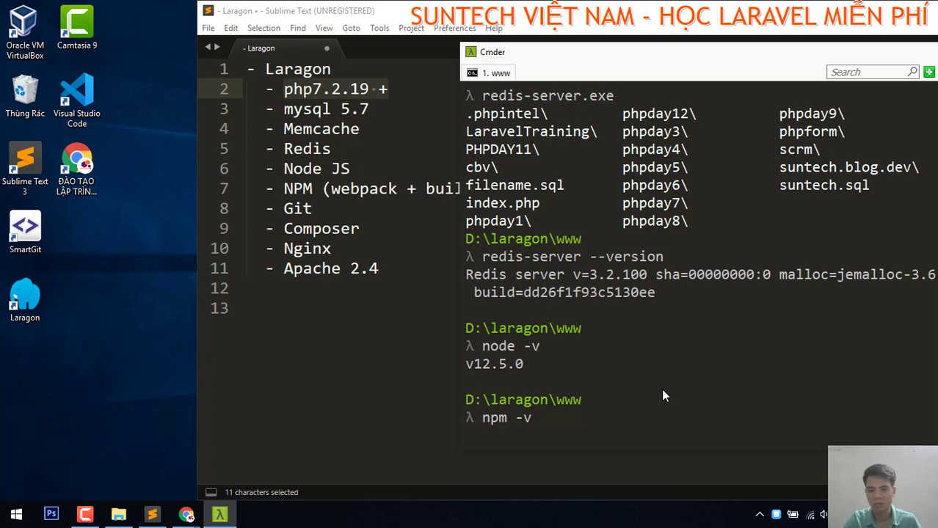
left_click_drag(467, 366, 523, 365)
left_click_drag(591, 364, 590, 365)
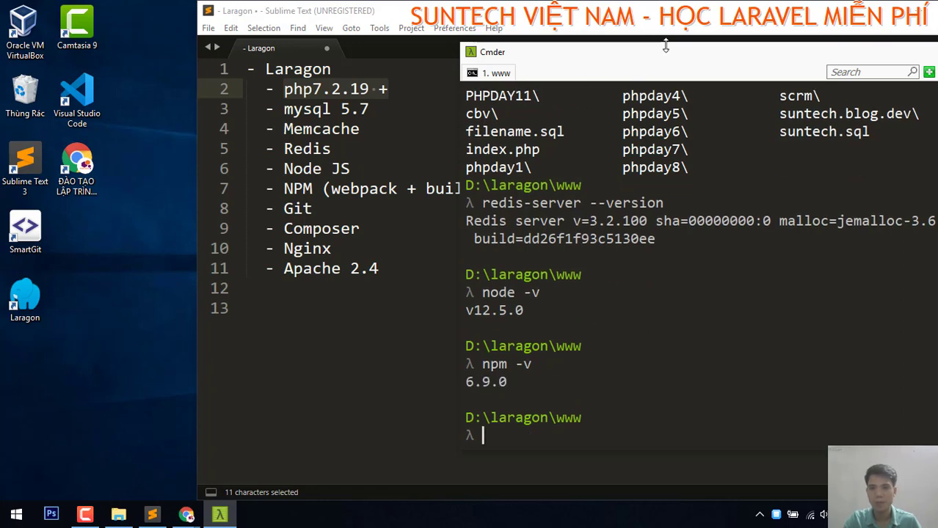
Step: Check the installed Git version in the terminal with git --version
left_click_drag(659, 56, 660, 39)
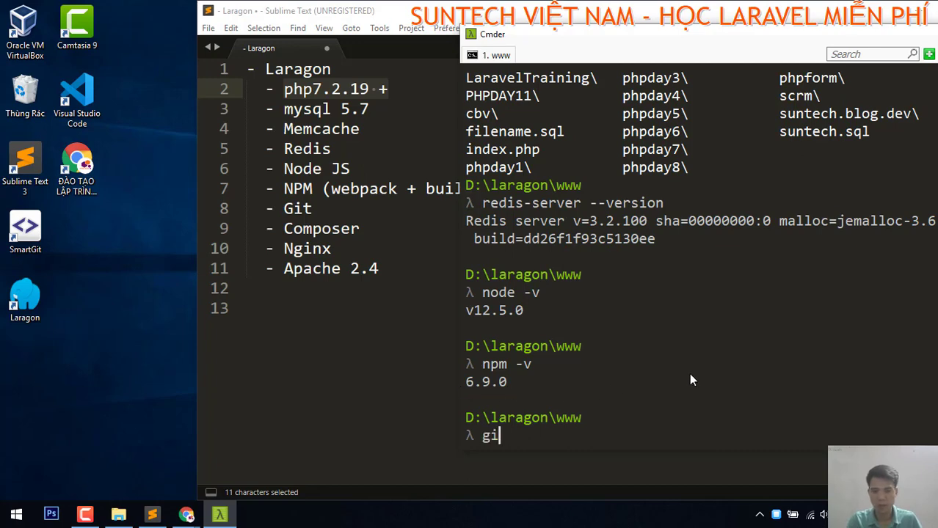
type("version")
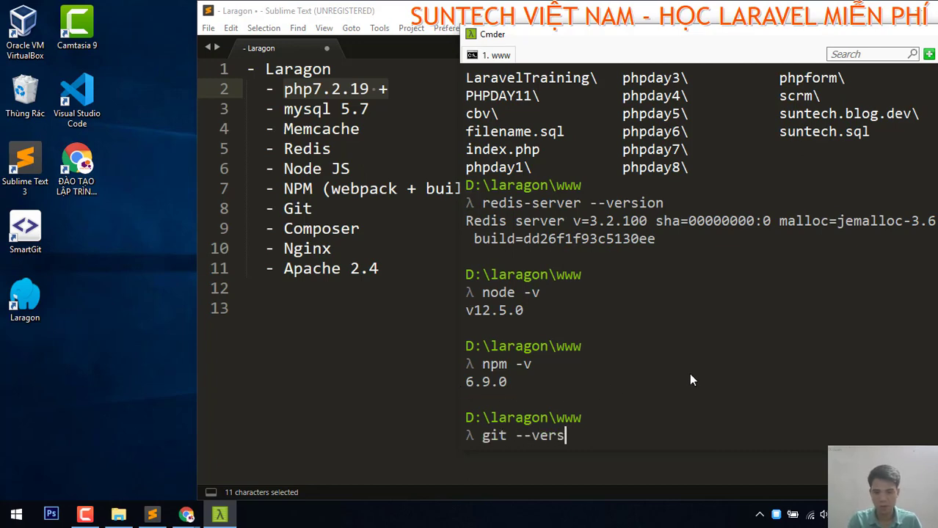
key("Return")
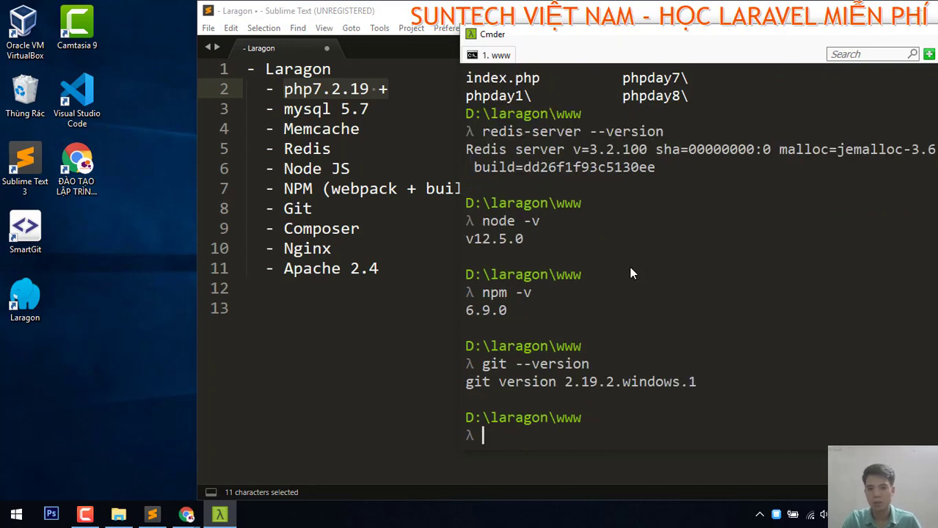
left_click_drag(565, 383, 603, 382)
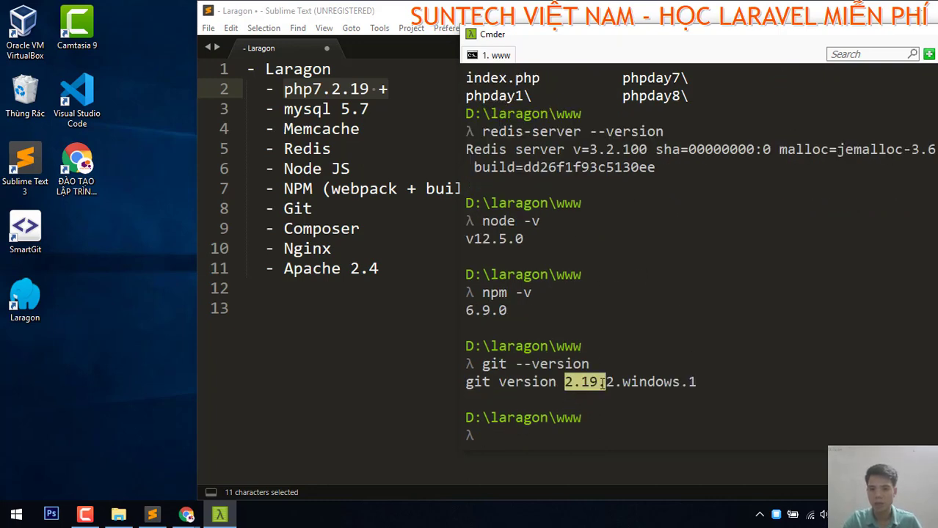
Step: Run composer in the terminal and check the Composer version at the start of its output in the maximized window
type("c")
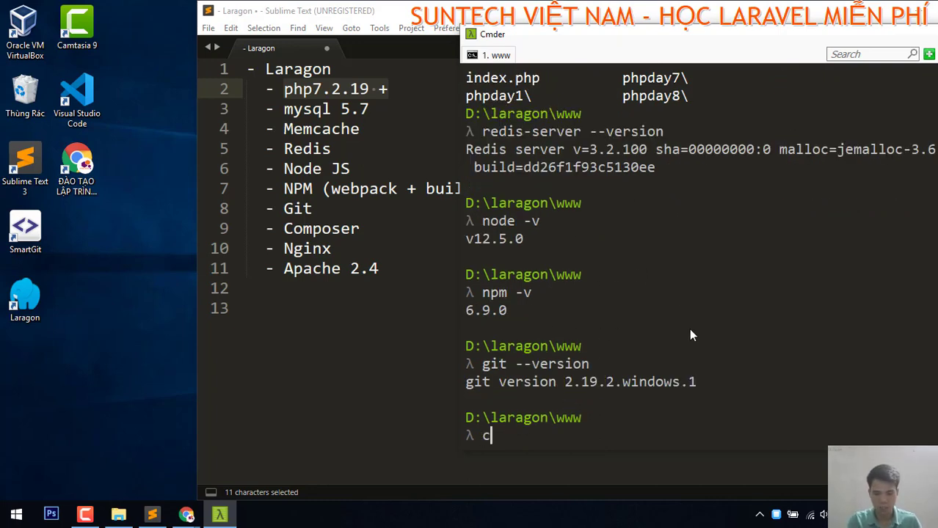
type("omposer")
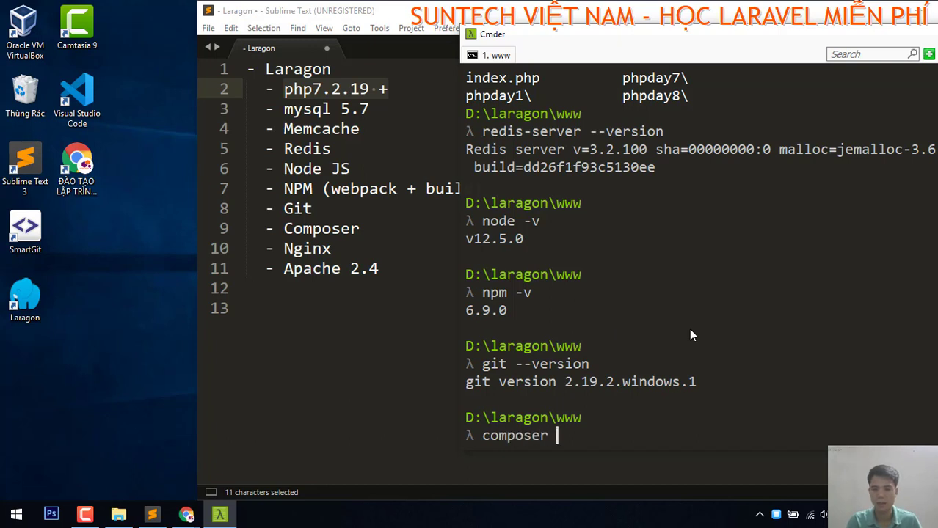
key("Return")
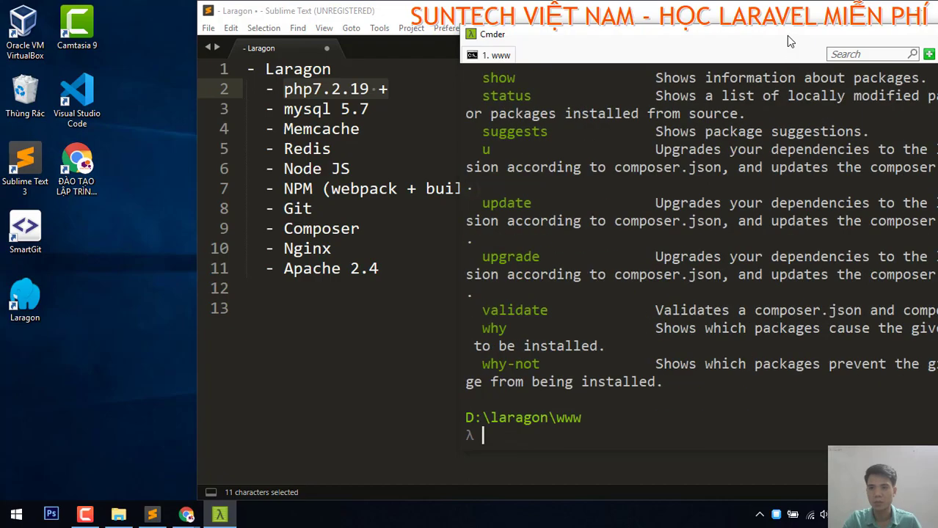
double_click(763, 46)
scroll(585, 201, "up", 15)
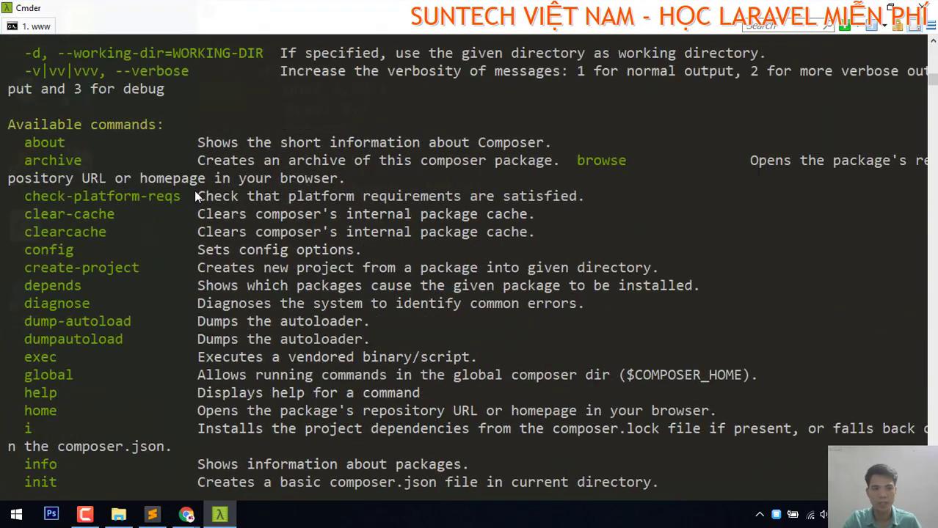
scroll(176, 209, "up", 2)
scroll(77, 179, "up", 1)
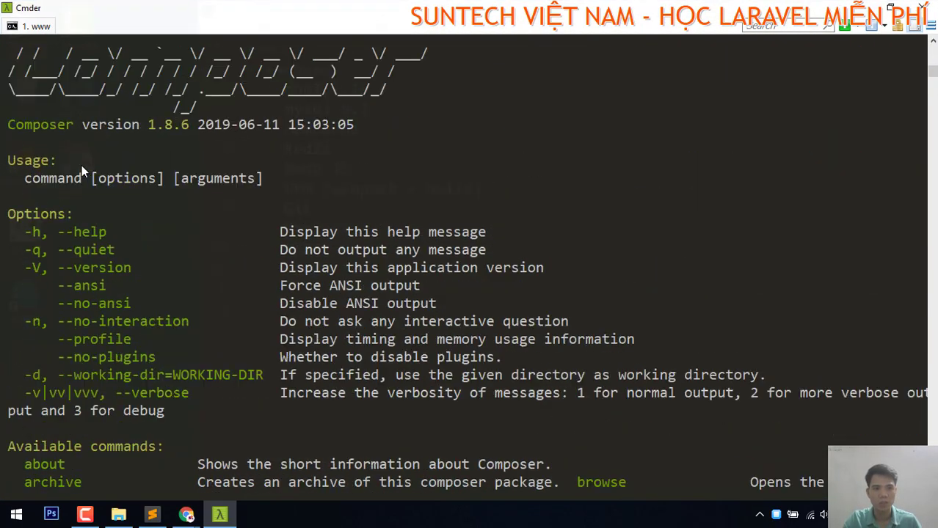
left_click_drag(149, 125, 197, 126)
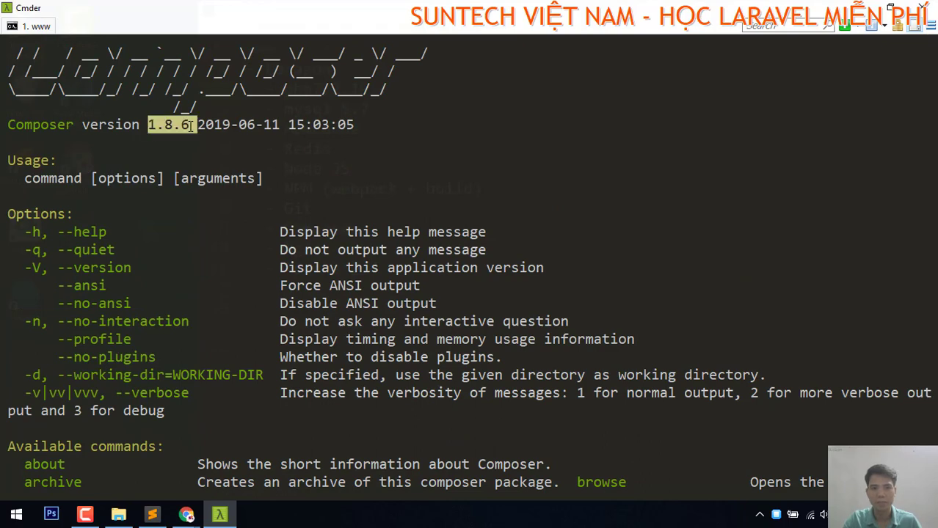
Step: Clear the Cmder terminal with cls and check the installed Nginx version with nginx -v
left_click(880, 9)
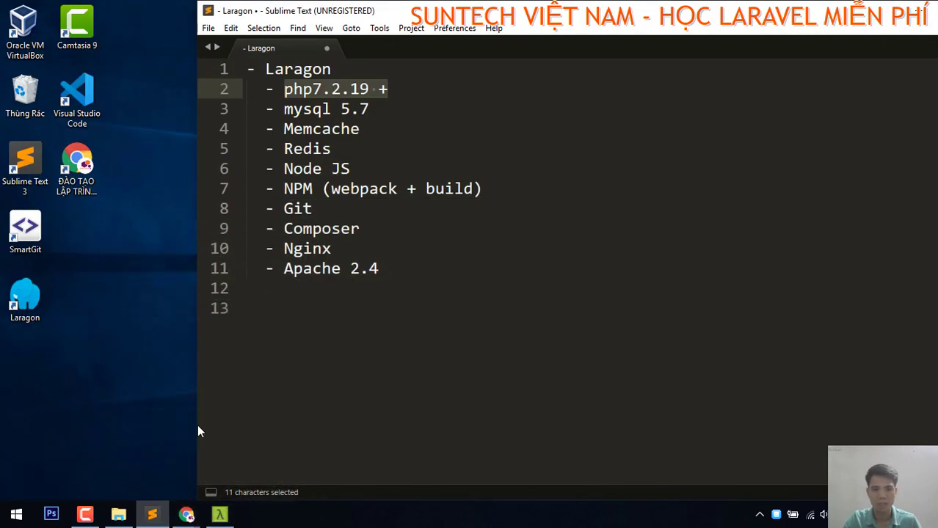
left_click(225, 512)
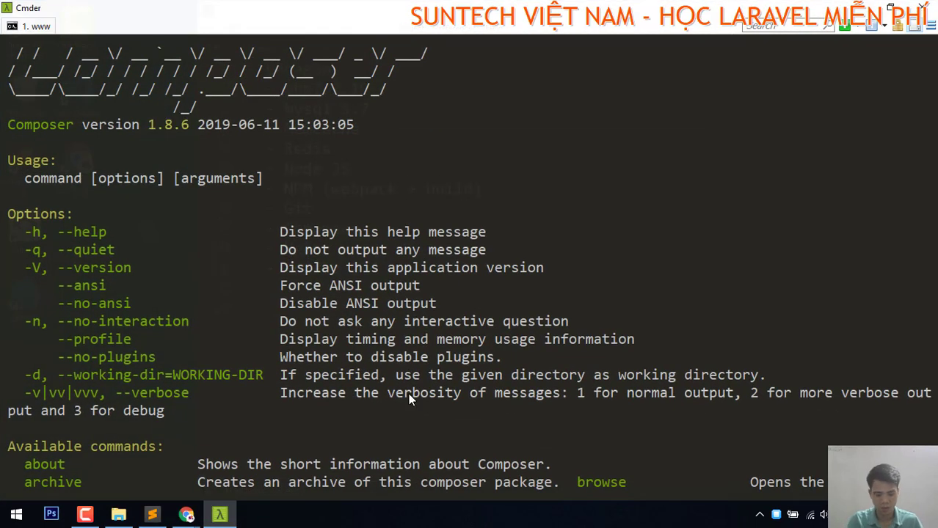
type("cls")
key("Return")
type("ngin")
key("BackSpace")
key("BackSpace")
key("BackSpace")
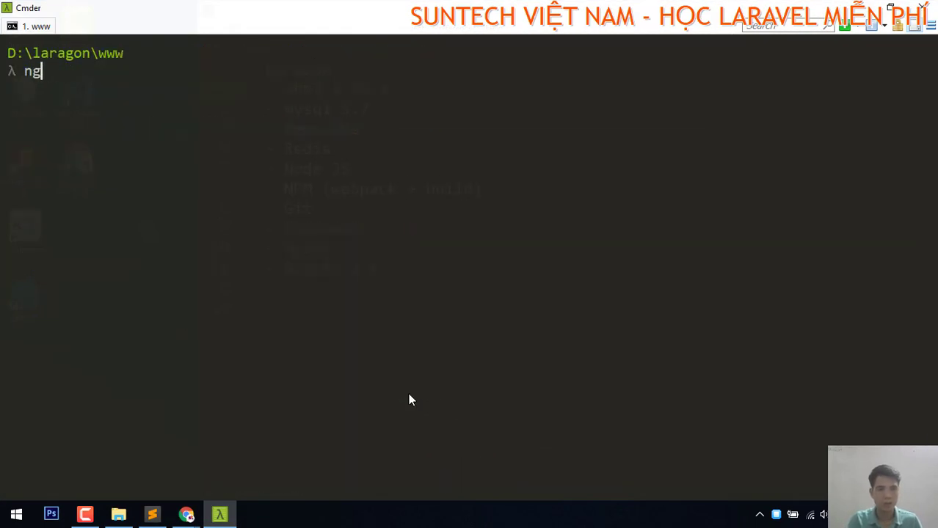
type("inx -v")
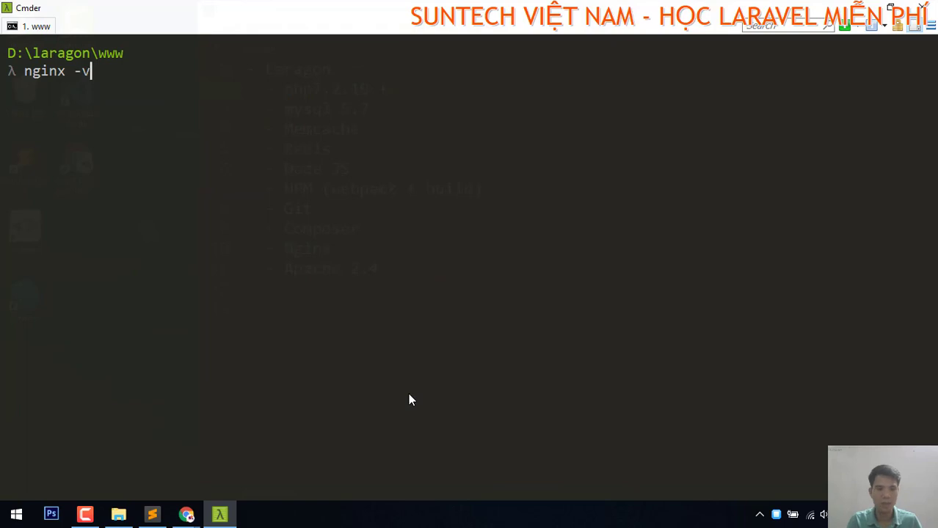
key("Return")
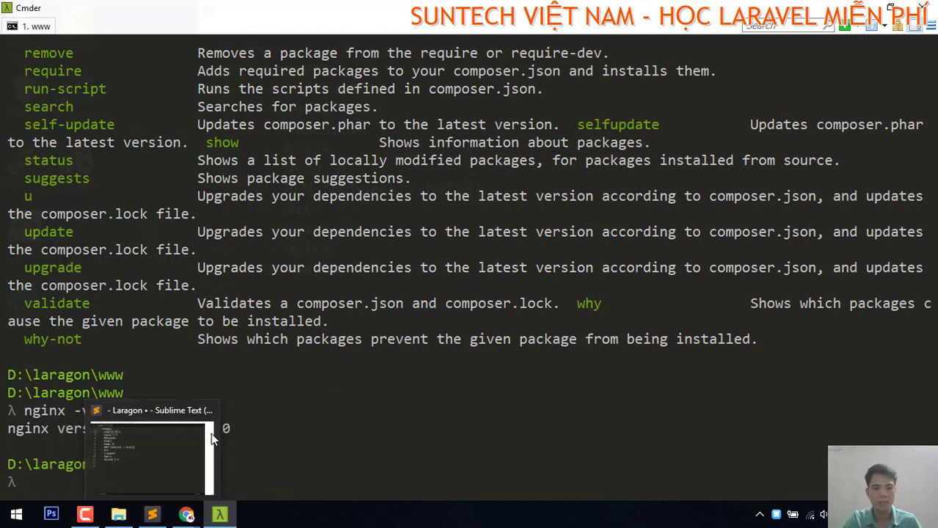
Step: Review the list of Laragon components in Sublime Text, and minimize the editor to show the desktop
left_click(151, 514)
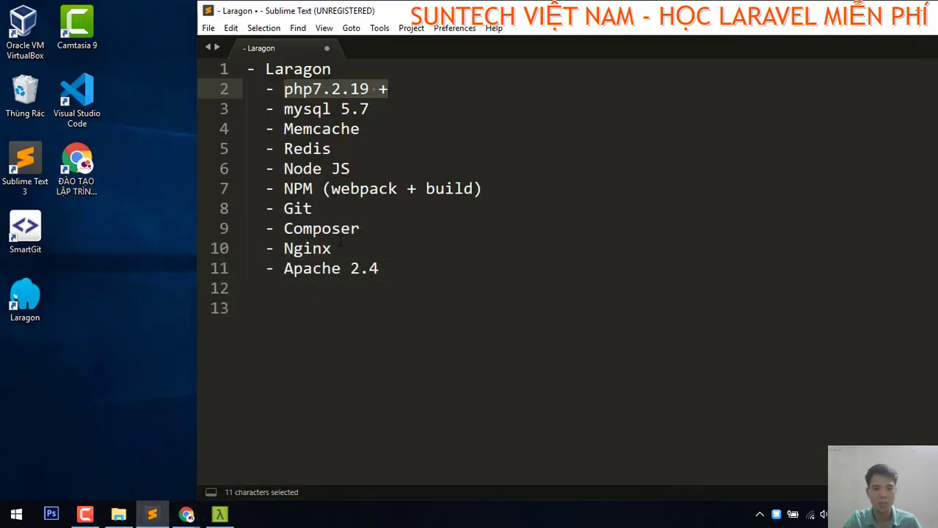
left_click_drag(250, 288, 167, 88)
left_click(488, 130)
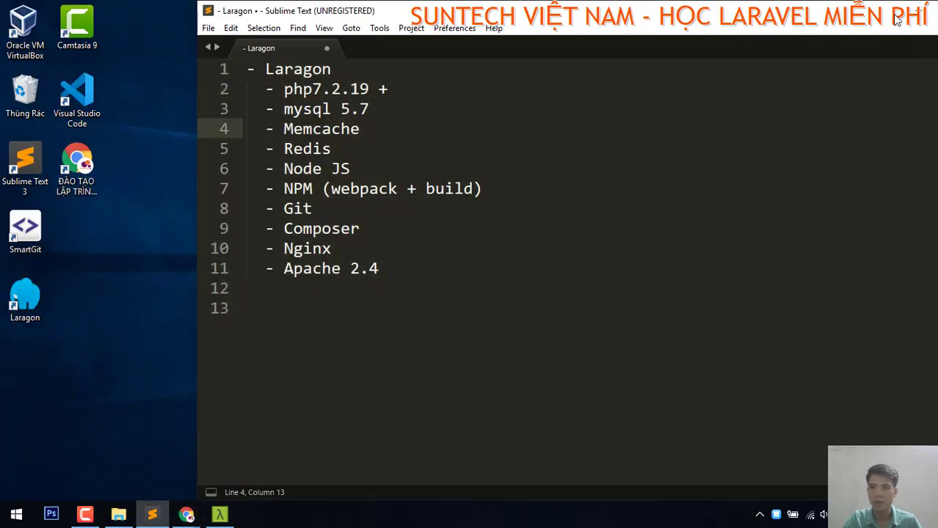
left_click_drag(818, 12, 731, 12)
left_click(816, 13)
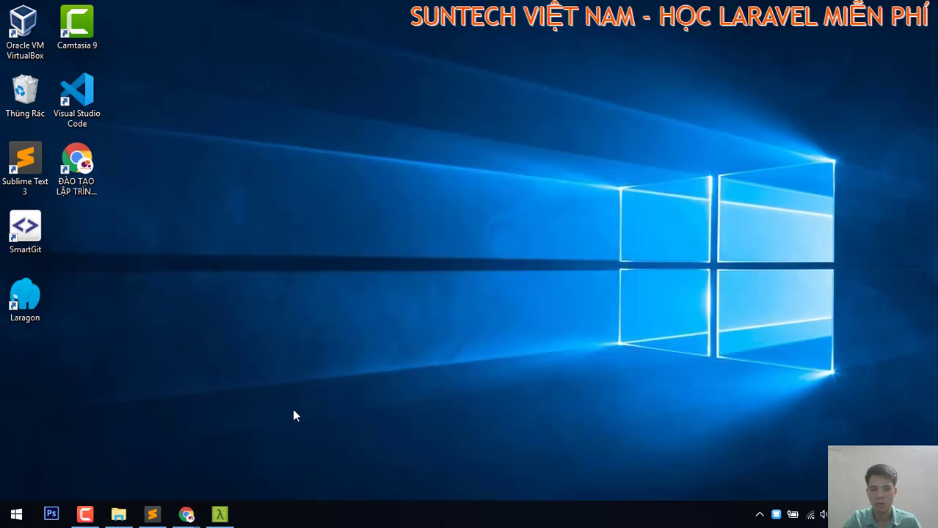
Step: Create a blank Laragon Quick app project named suntechvietnam and respond to the Windows permission request for its virtual host
right_click(776, 515)
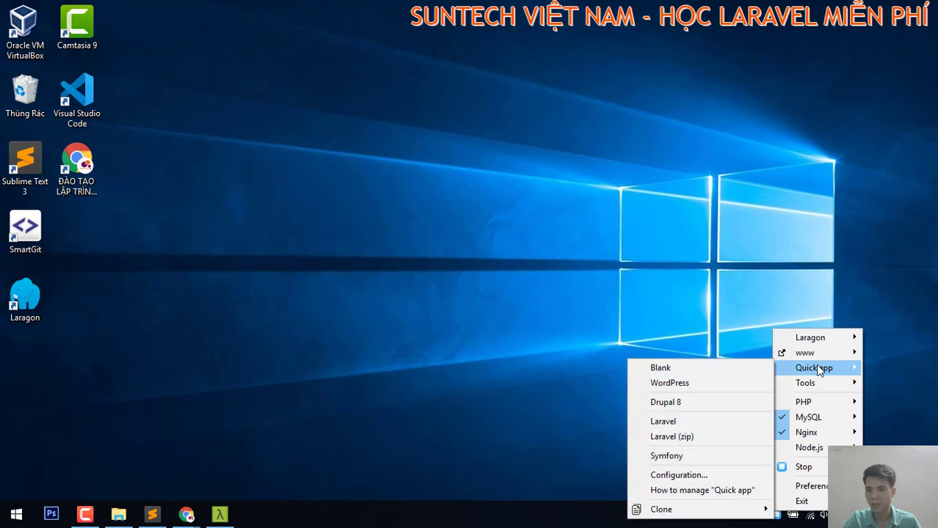
mouse_move(815, 355)
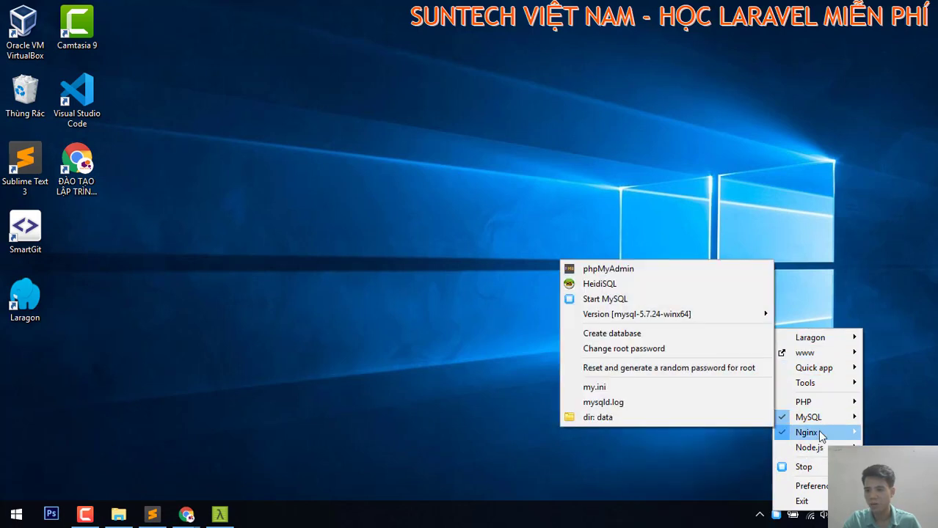
mouse_move(803, 405)
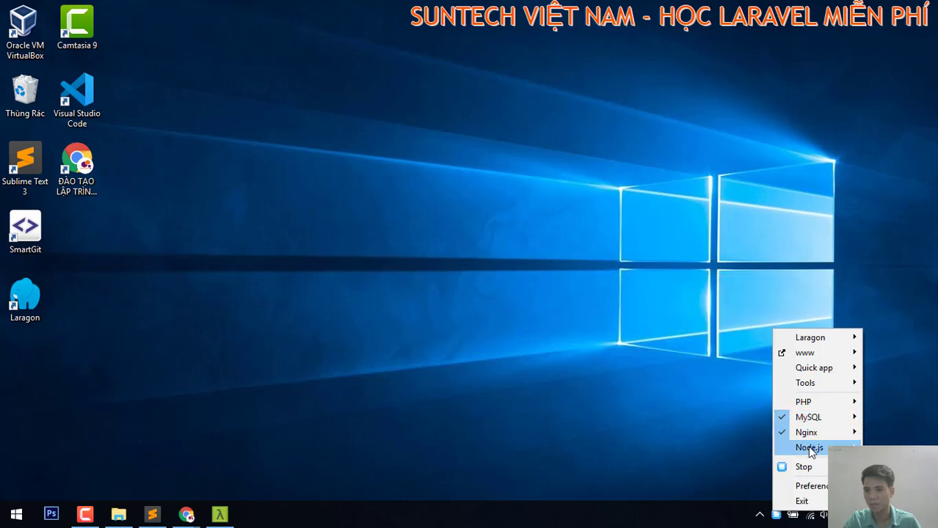
mouse_move(810, 449)
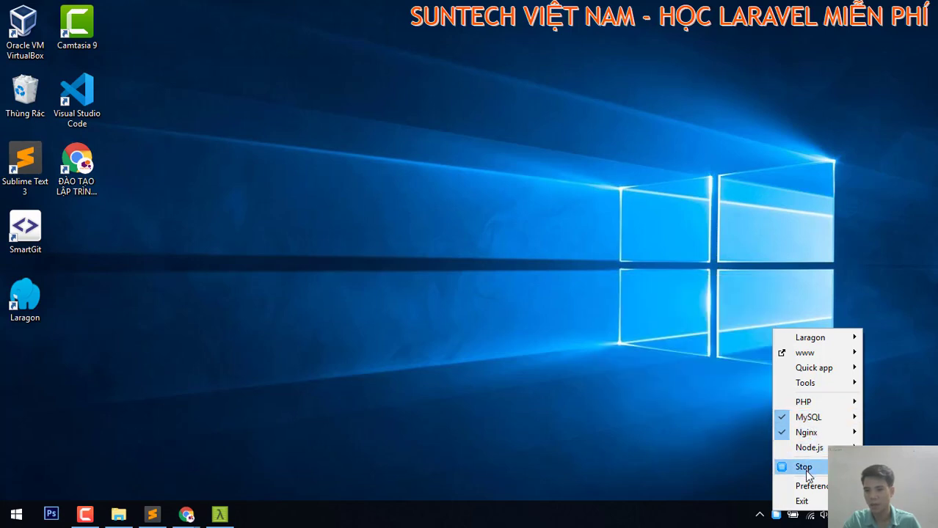
mouse_move(827, 377)
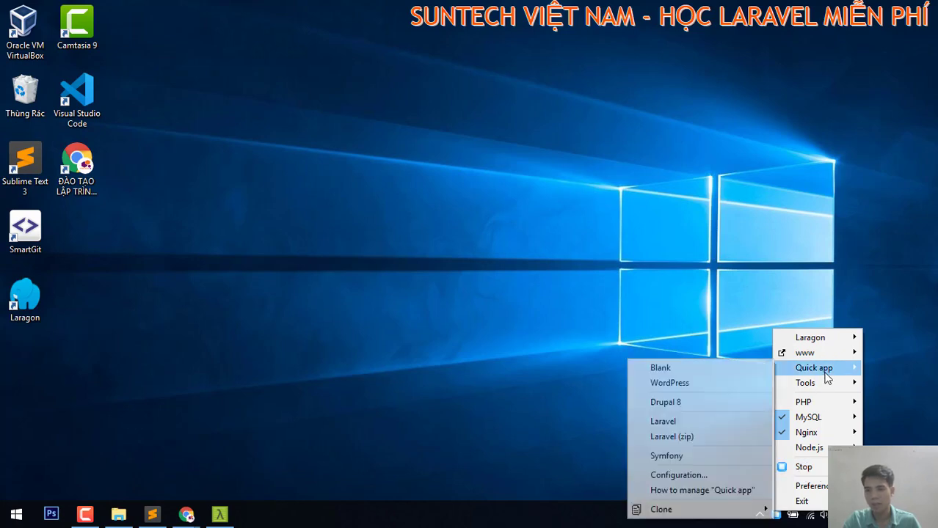
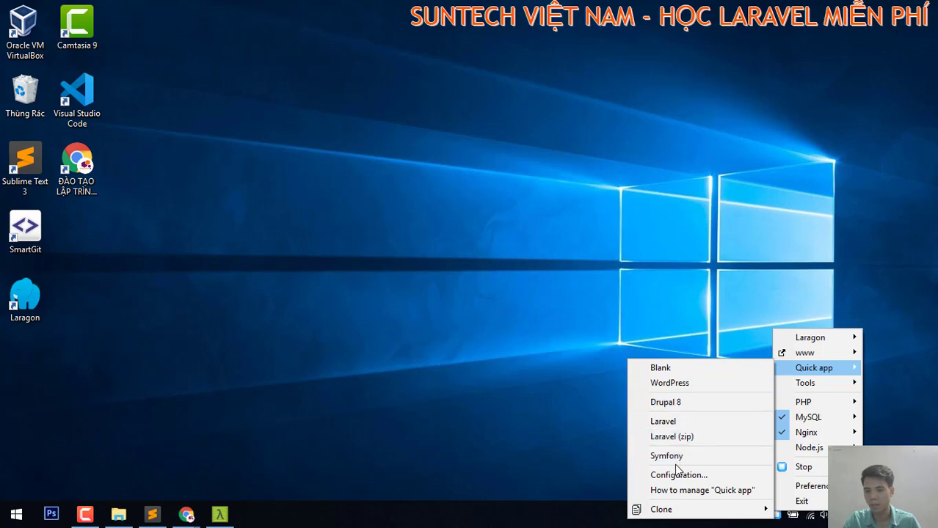
left_click(676, 370)
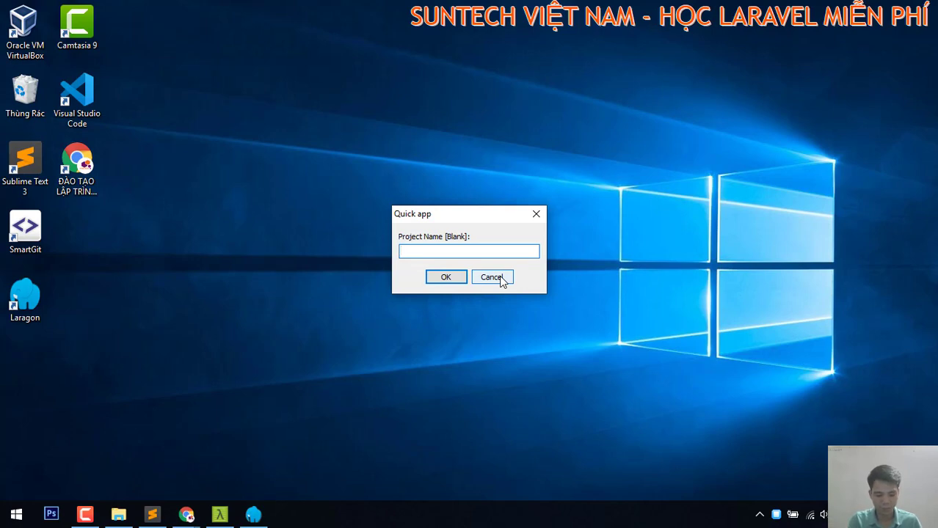
type("hoclap")
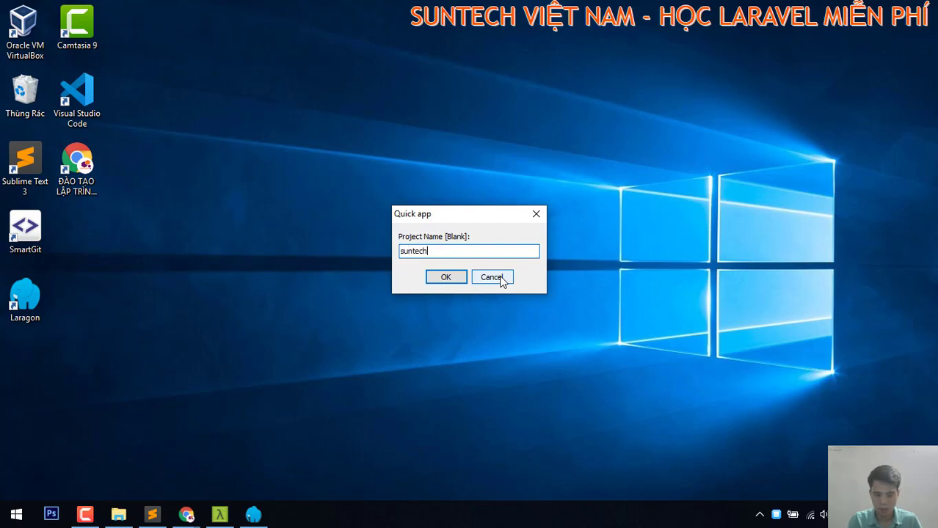
key("ctrl+a")
key("BackSpace")
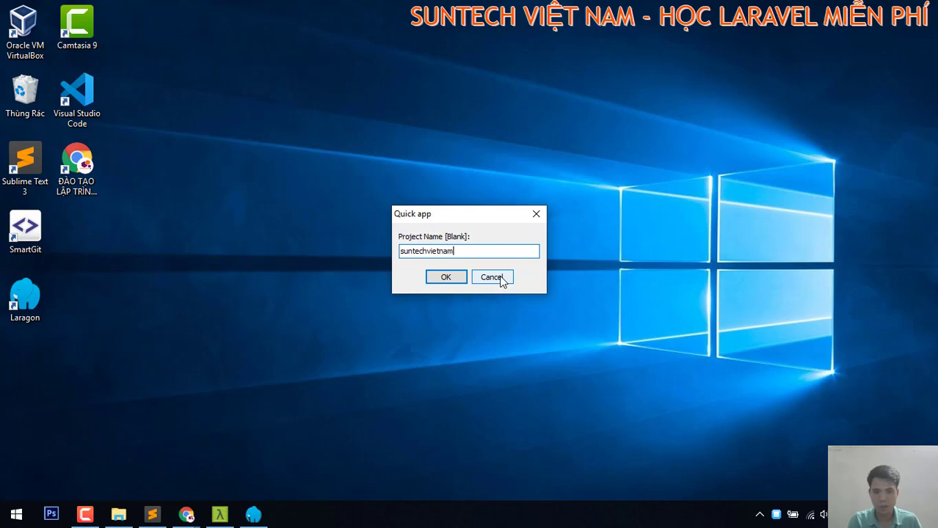
type("suntechvietnam")
key("ctrl+a")
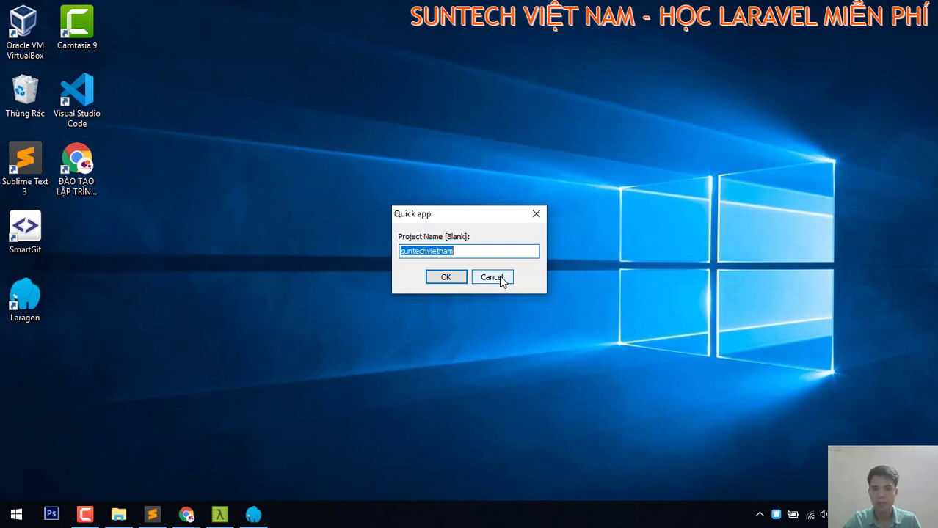
left_click(459, 277)
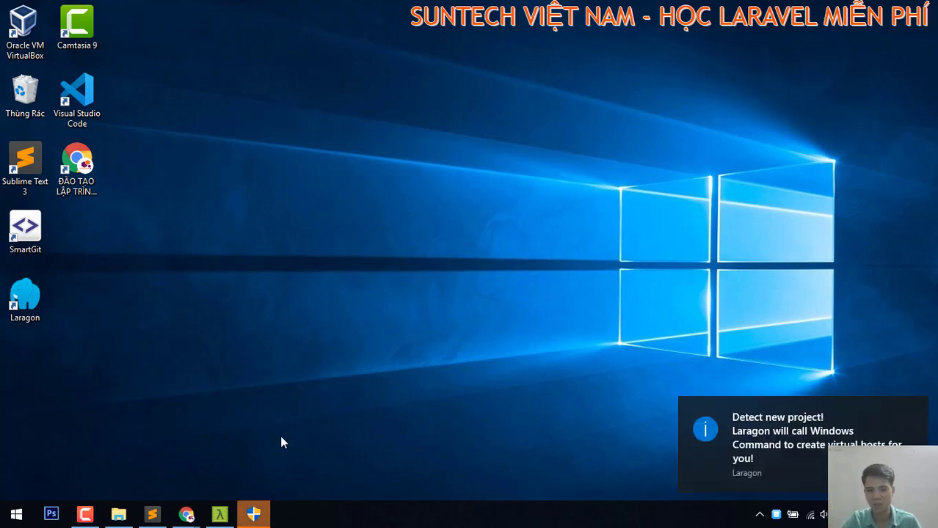
left_click(256, 521)
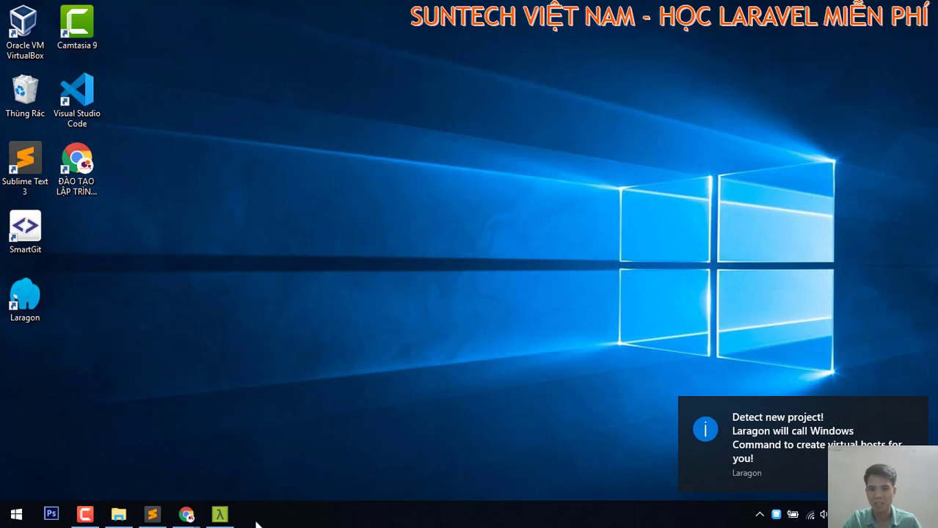
left_click(913, 411)
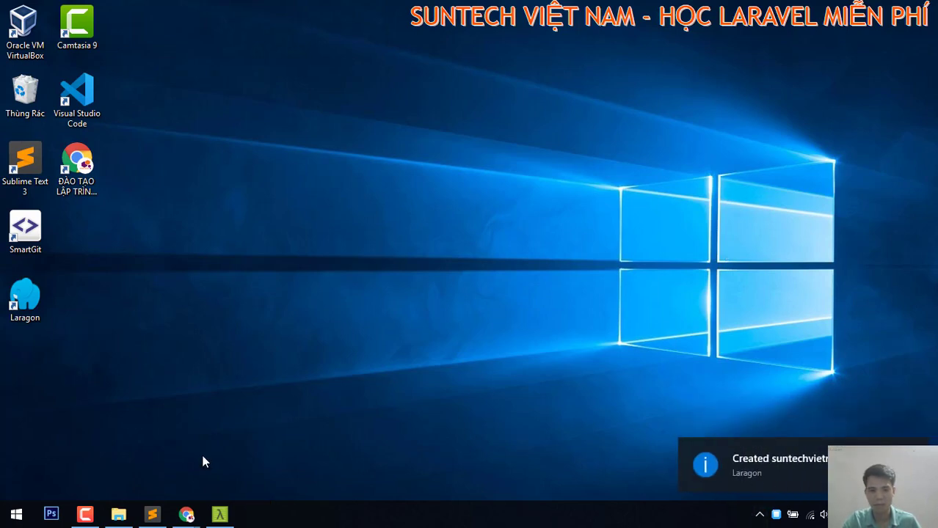
Step: Switch to File Explorer and open the suntechvietnam project folder inside D:\laragon\www to check its contents
left_click(118, 514)
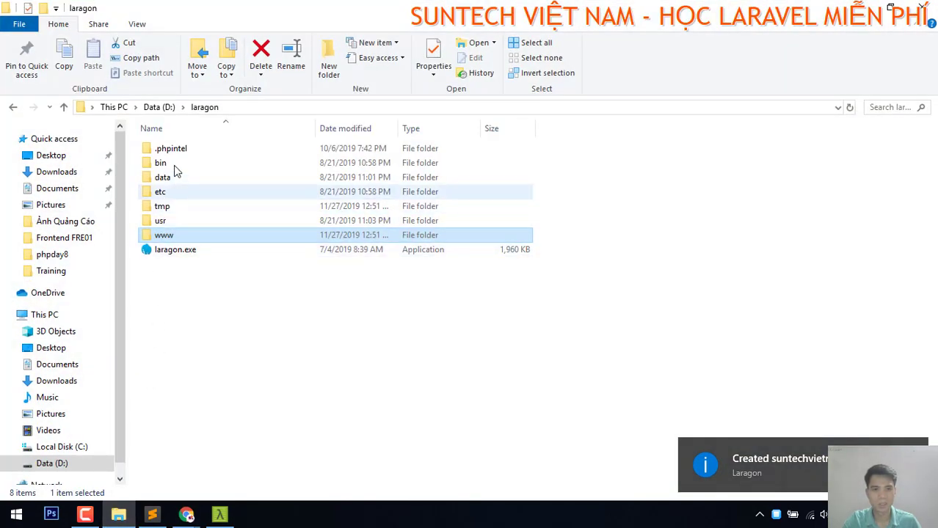
double_click(157, 236)
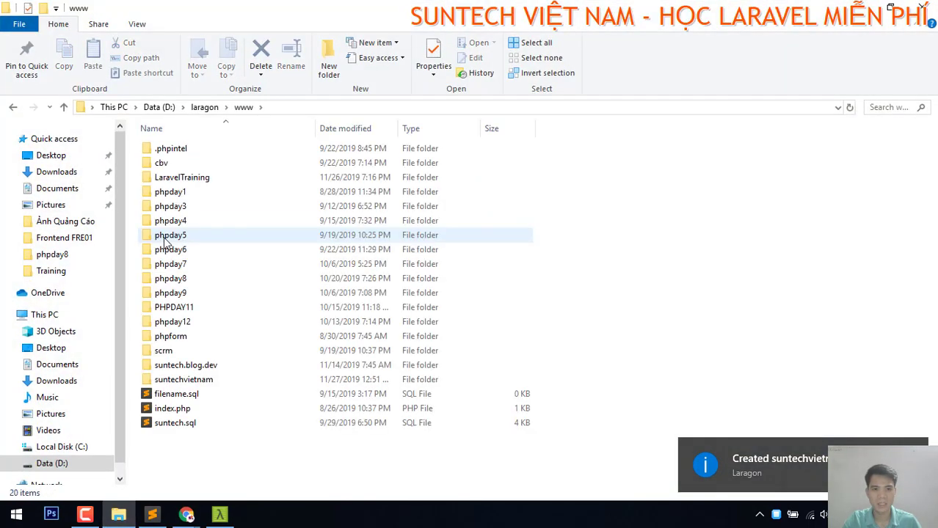
double_click(176, 385)
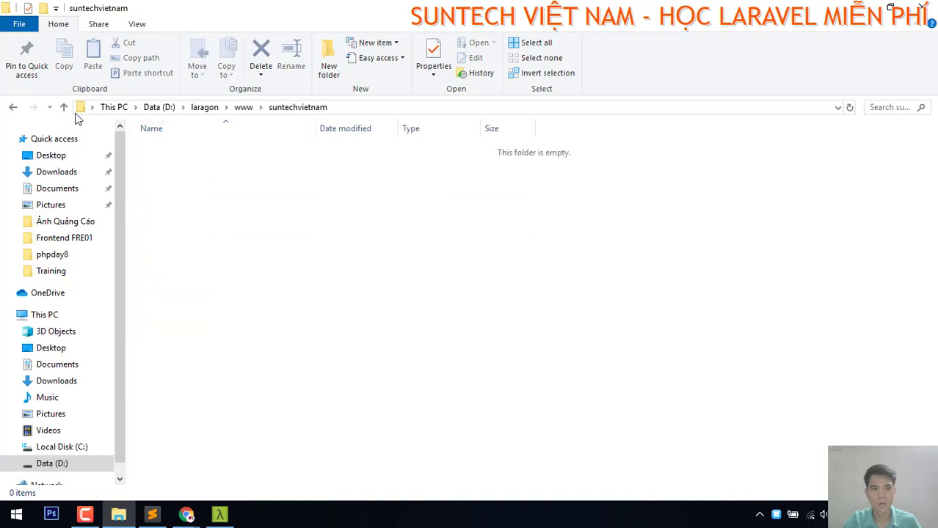
Step: Return to the www folder, copy the suntechvietnam folder name, and load suntechvietnam.test in Chrome
left_click(13, 107)
left_click(198, 383)
key("ctrl+c")
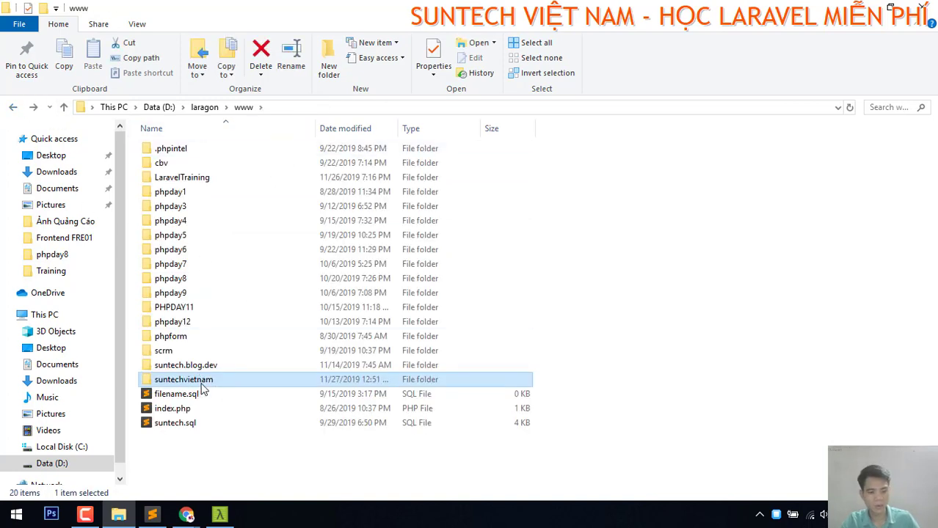
left_click(188, 515)
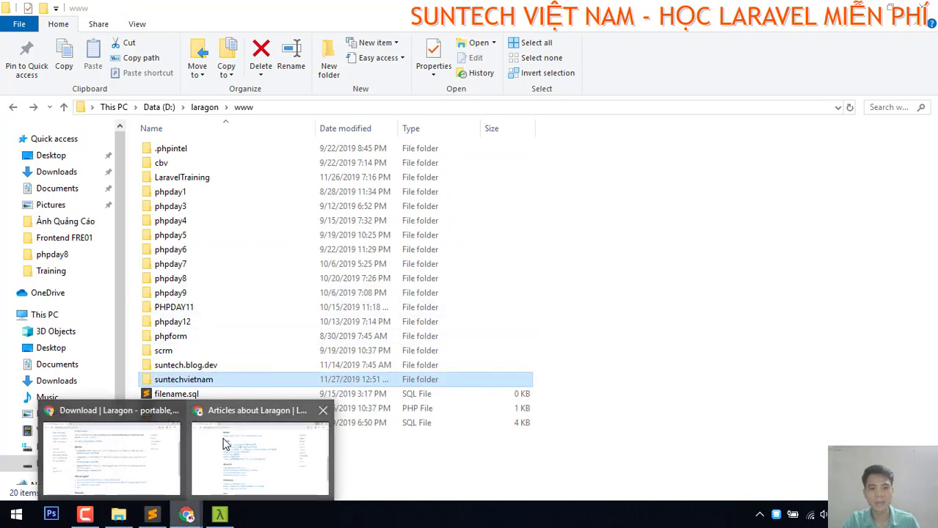
left_click(224, 444)
left_click(279, 35)
key("ctrl+v")
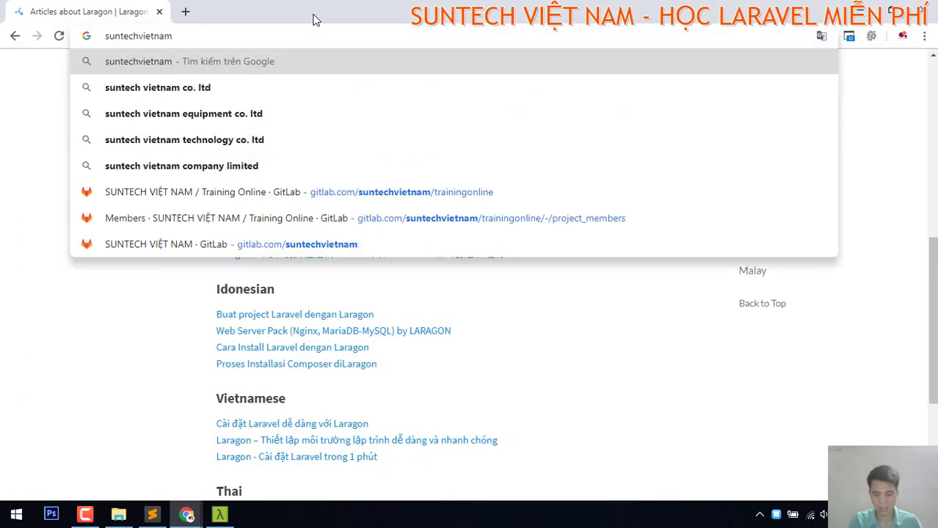
type(".test")
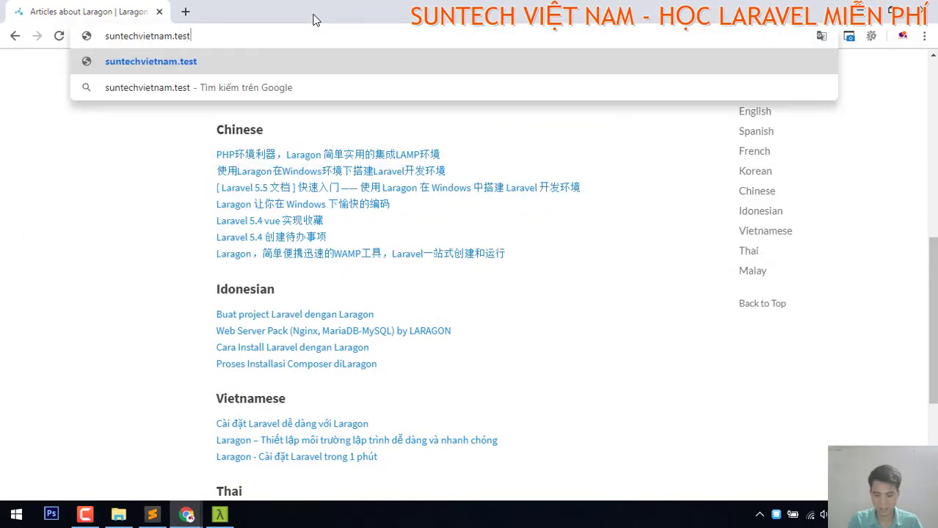
key("Escape")
key("Escape")
key("Return")
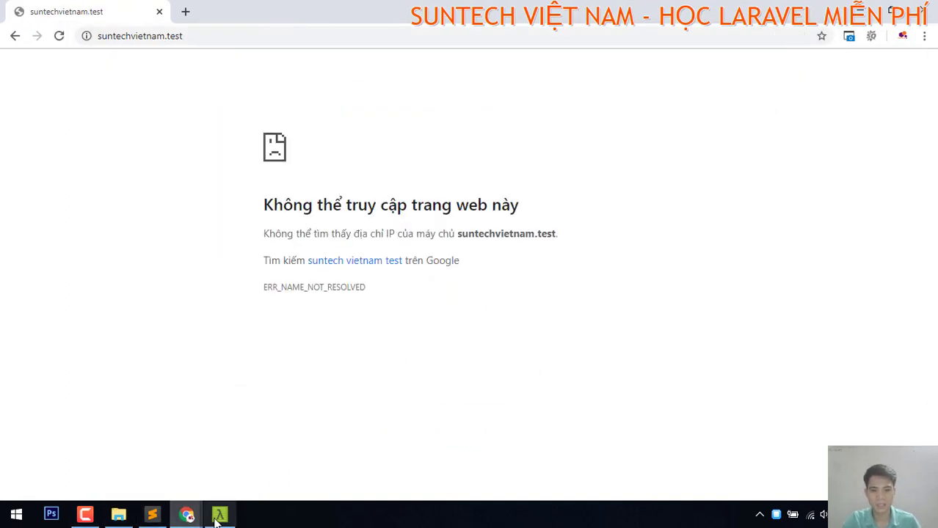
Step: Reload Nginx from the Laragon window and refresh the suntechvietnam.test page in Chrome
left_click(776, 515)
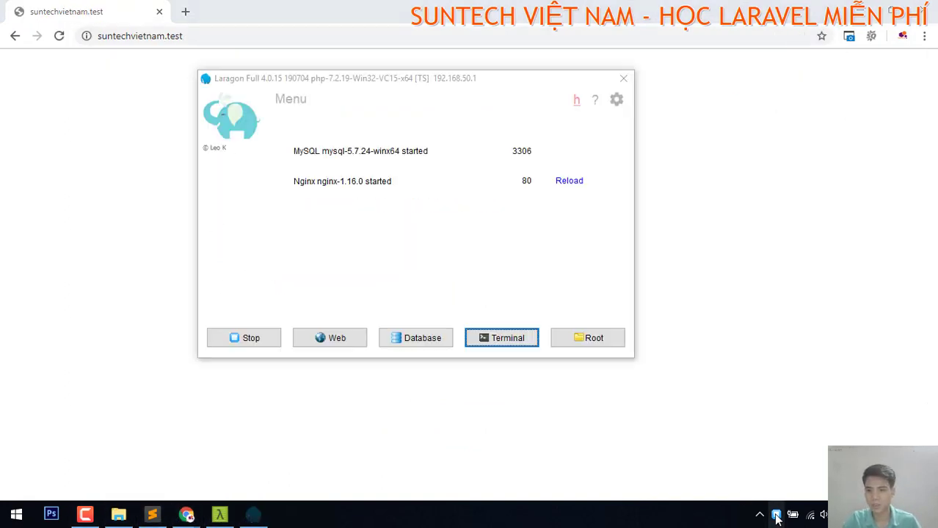
left_click(572, 184)
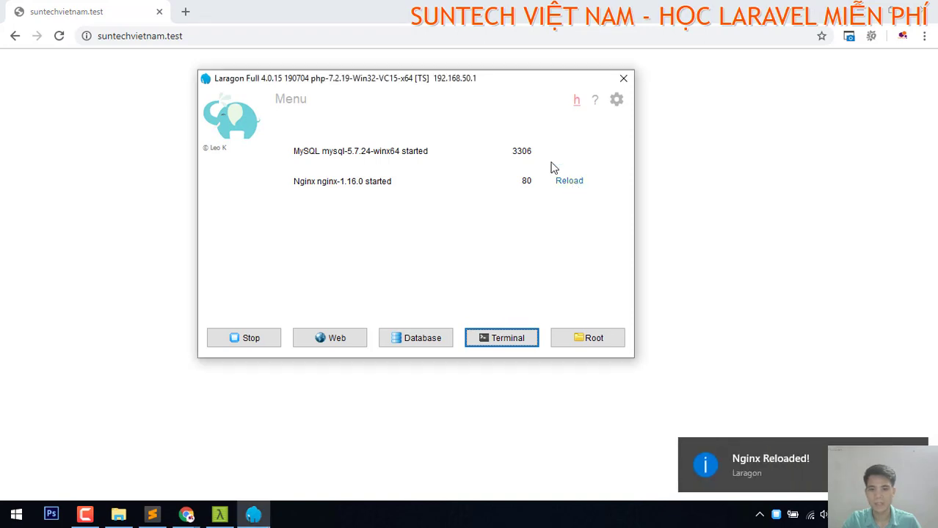
left_click(59, 36)
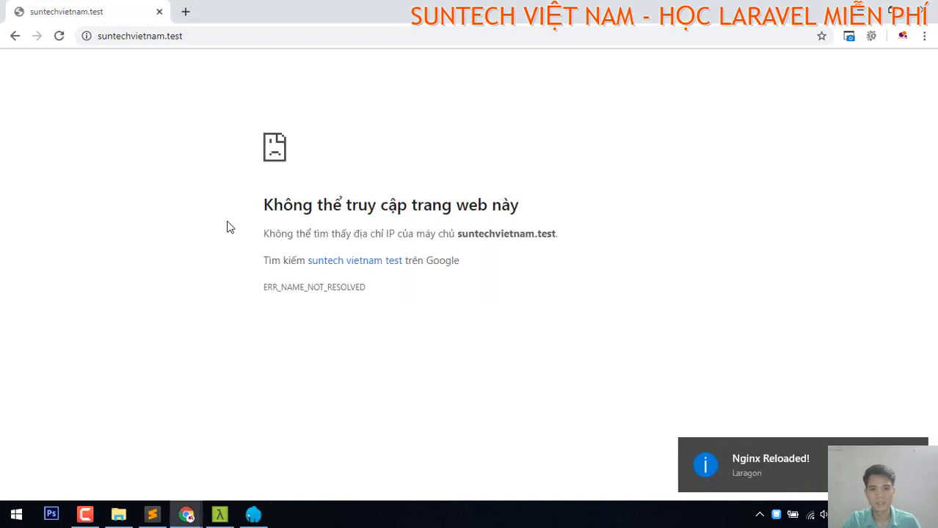
Step: Stop and restart all Laragon services, and refresh the suntechvietnam.test page again
left_click(776, 515)
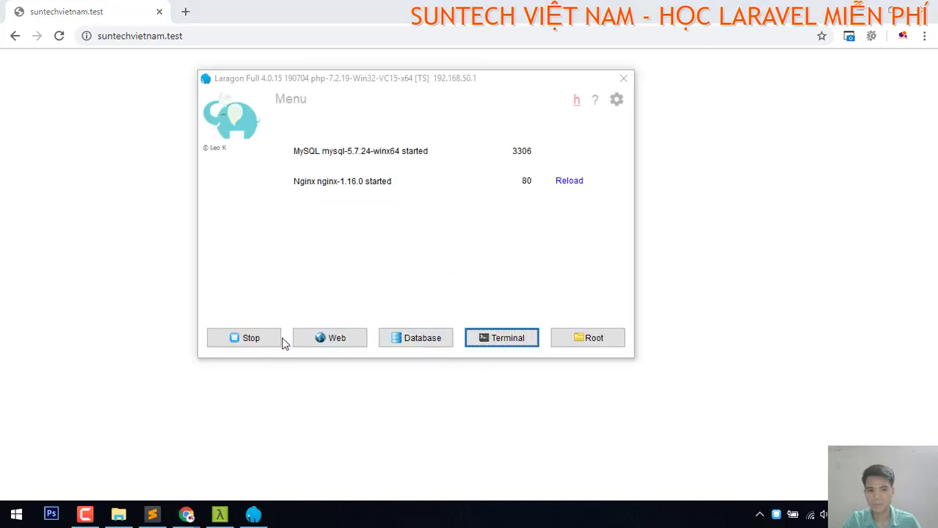
left_click(253, 344)
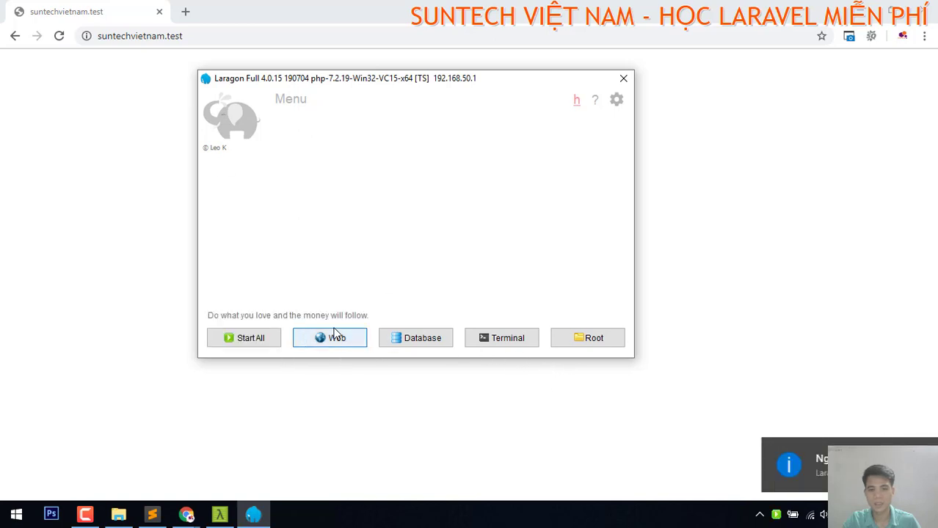
left_click(254, 344)
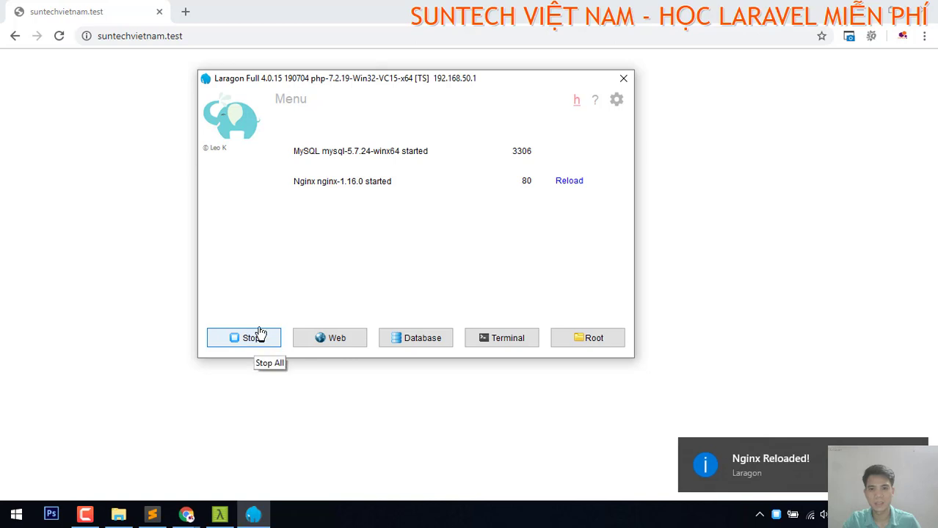
left_click(60, 37)
left_click(61, 38)
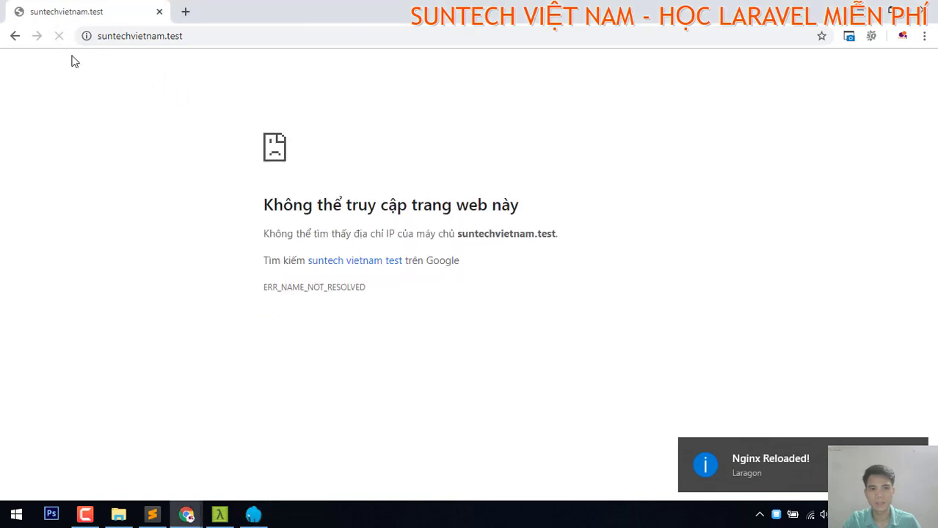
Step: Load suntechvietnam.local/ in Chrome and compare its directory index with the suntechvietnam folder in File Explorer
left_click(177, 35)
double_click(214, 33)
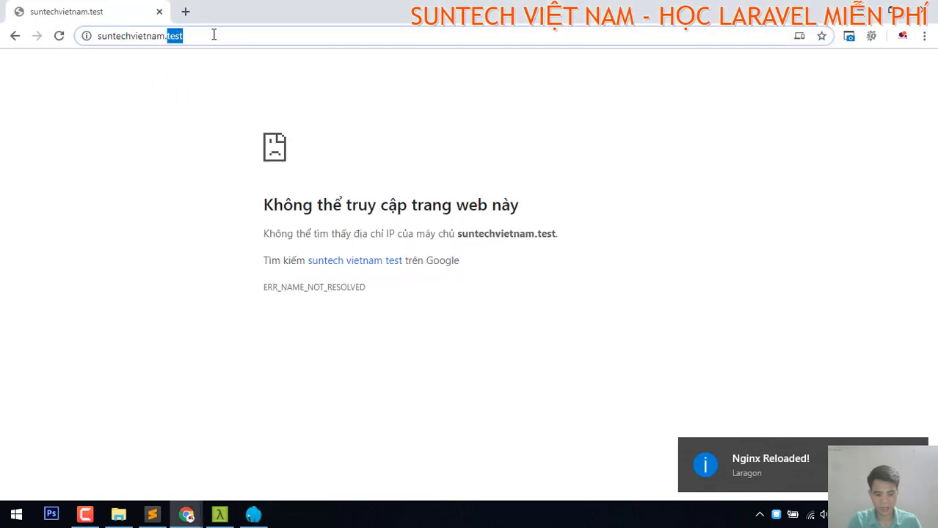
type("local/")
key("Return")
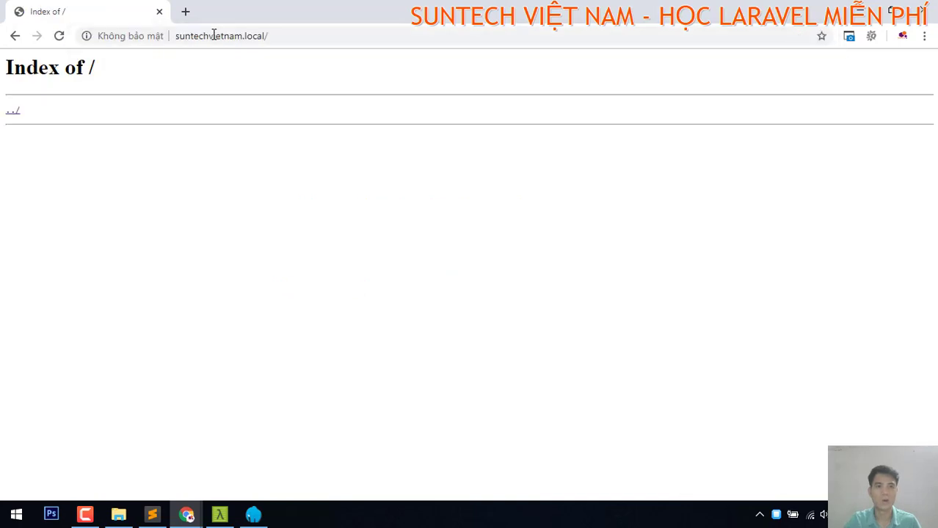
left_click_drag(96, 67, 3, 70)
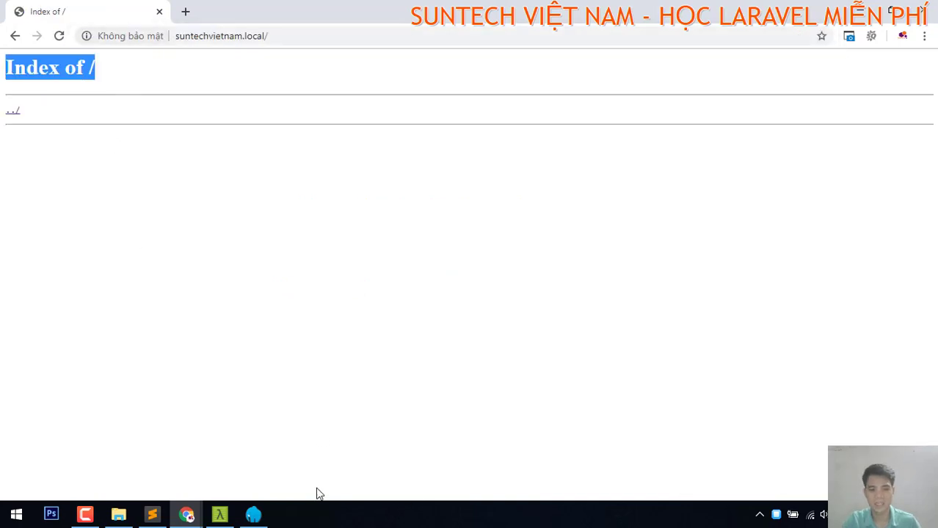
left_click(118, 514)
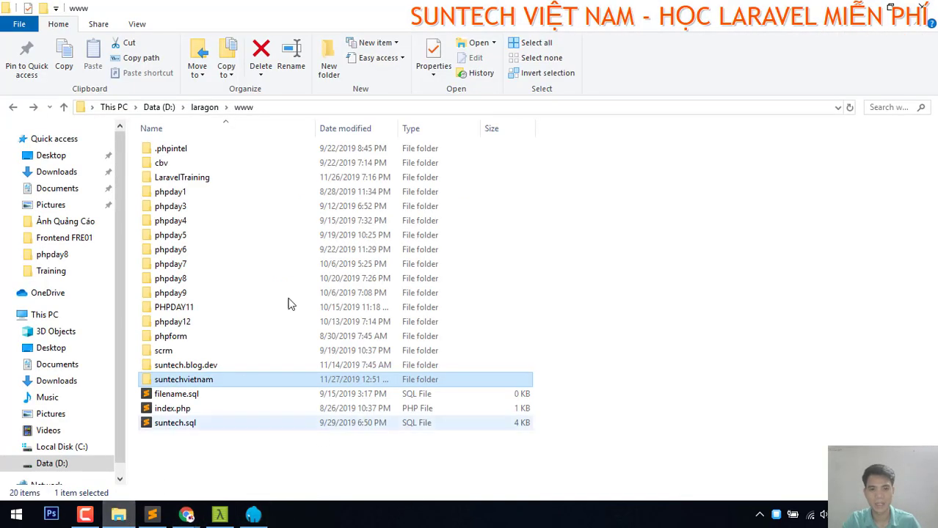
double_click(196, 380)
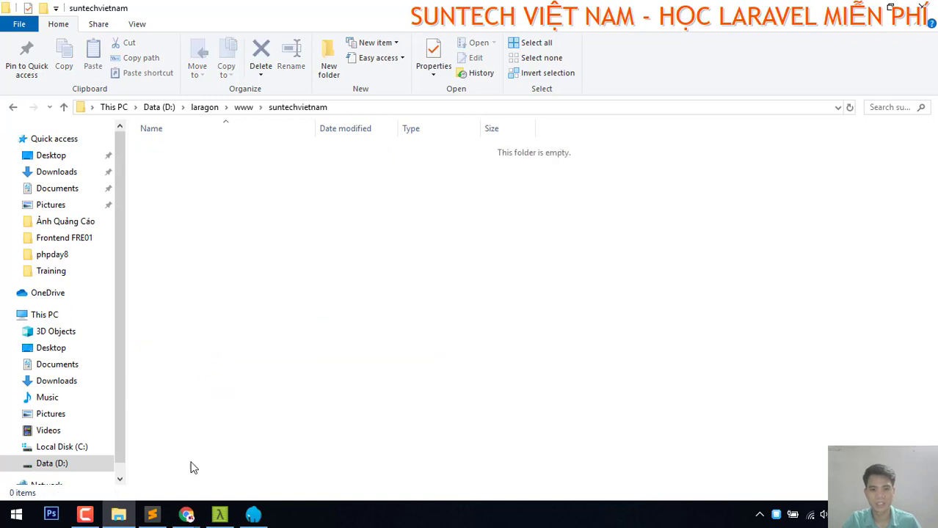
Step: Examine the Hostname template for auto virtual hosts in Laragon's general preferences, and close the Laragon windows
left_click(777, 516)
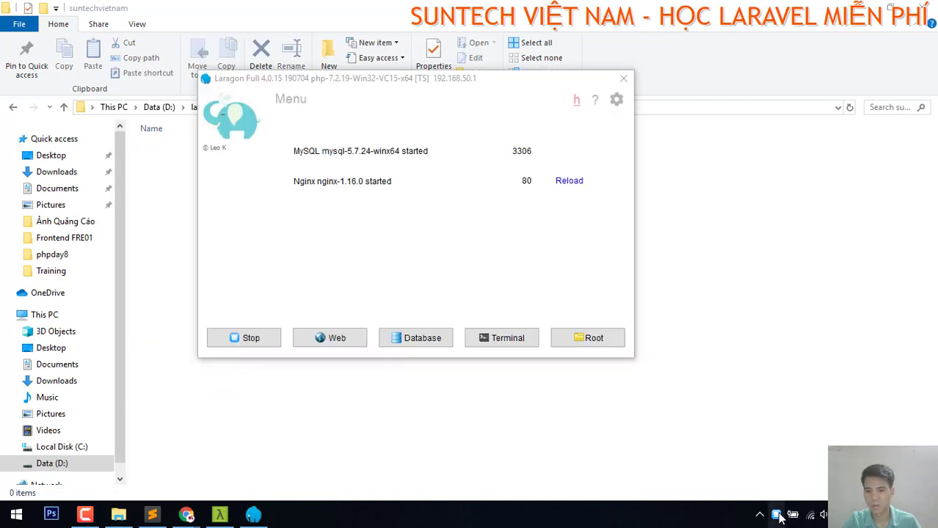
left_click(616, 99)
double_click(333, 332)
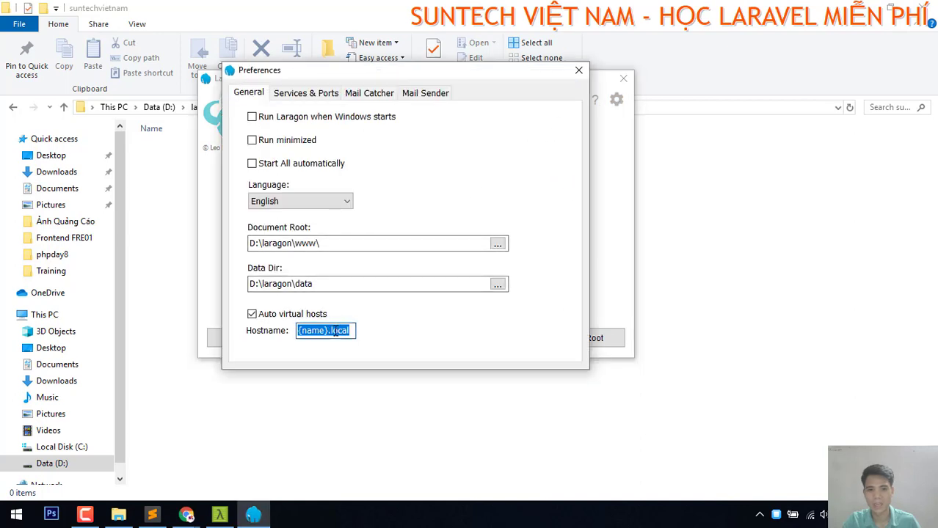
left_click(340, 331)
double_click(333, 331)
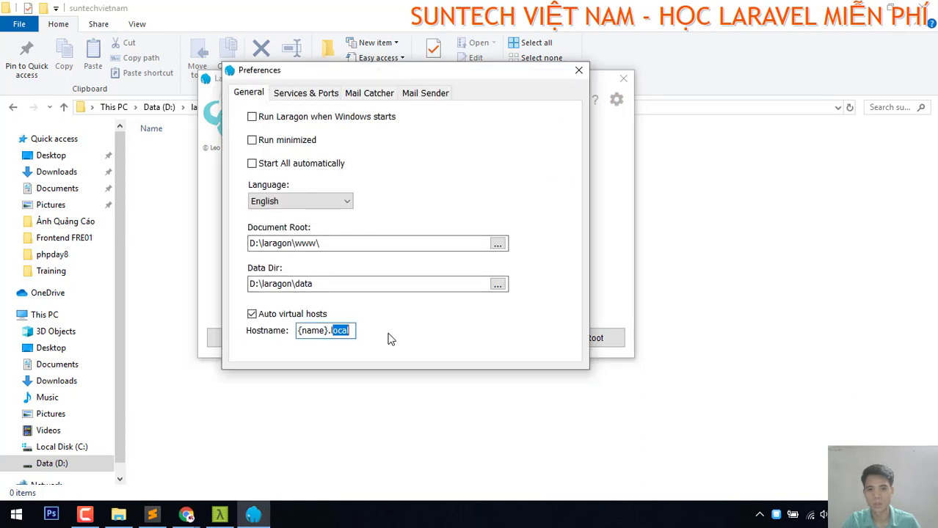
left_click(579, 70)
left_click(621, 79)
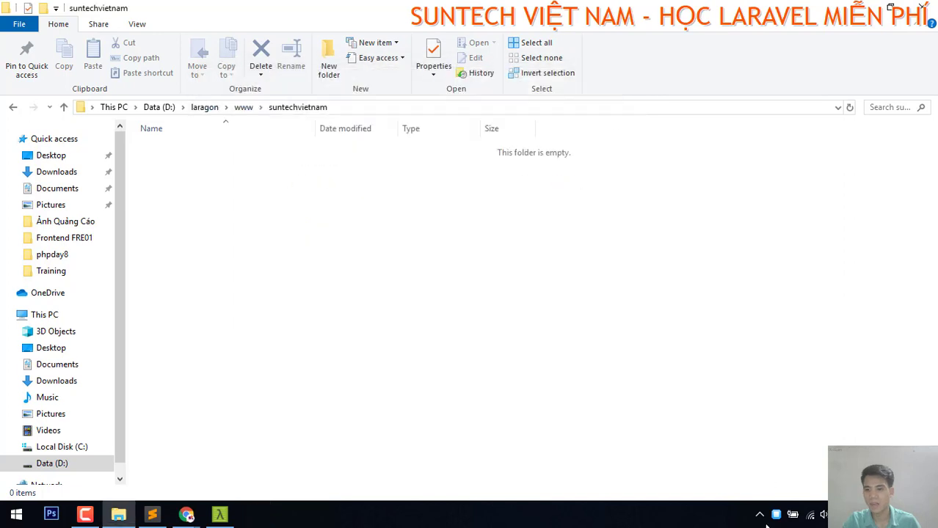
right_click(776, 515)
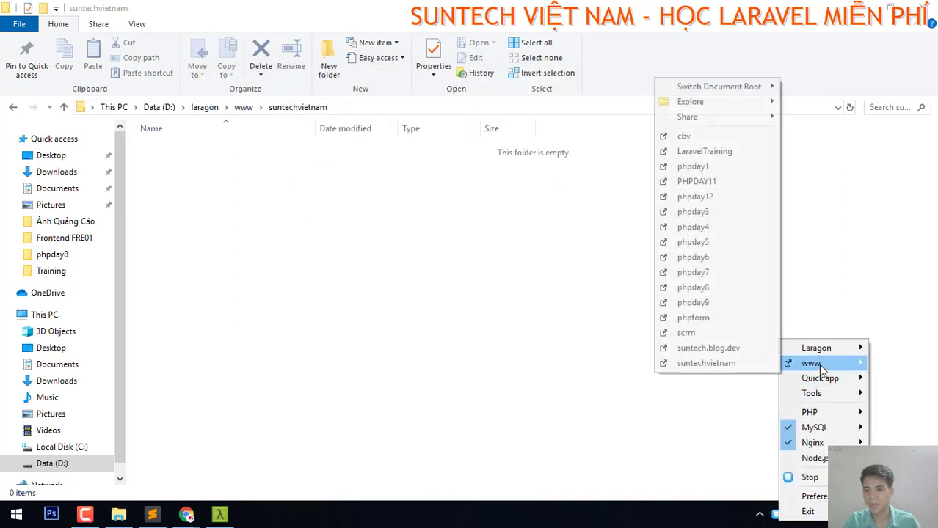
mouse_move(822, 378)
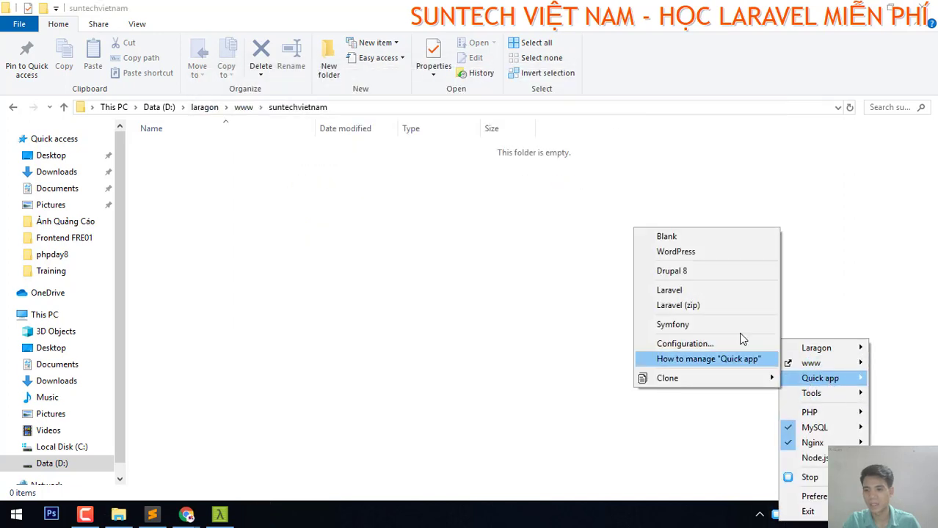
left_click(695, 238)
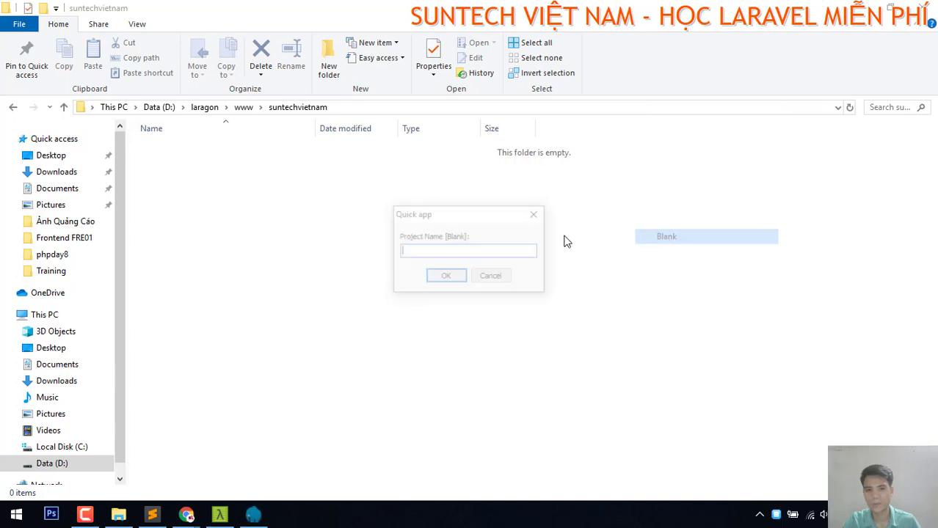
left_click(495, 282)
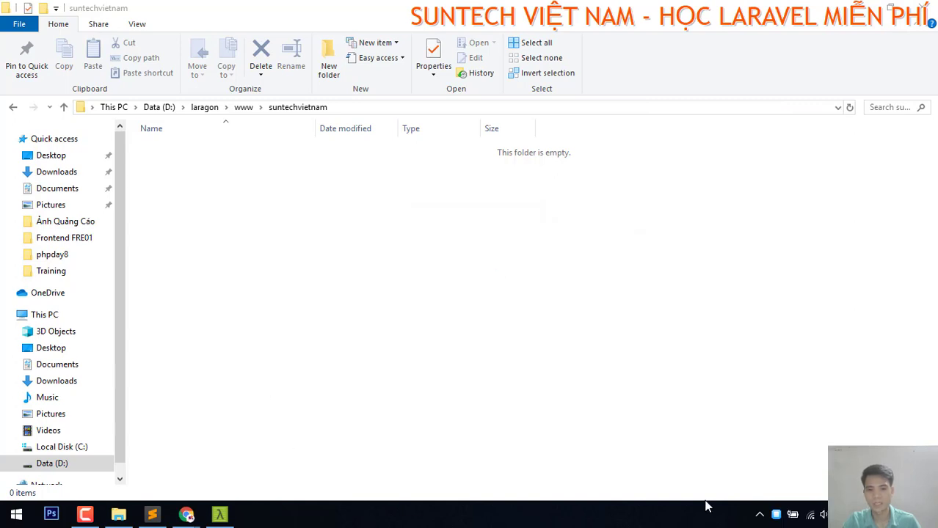
Step: Reopen the Laragon preferences to review the domain suffix in the Hostname setting, and close them without changes
left_click(776, 514)
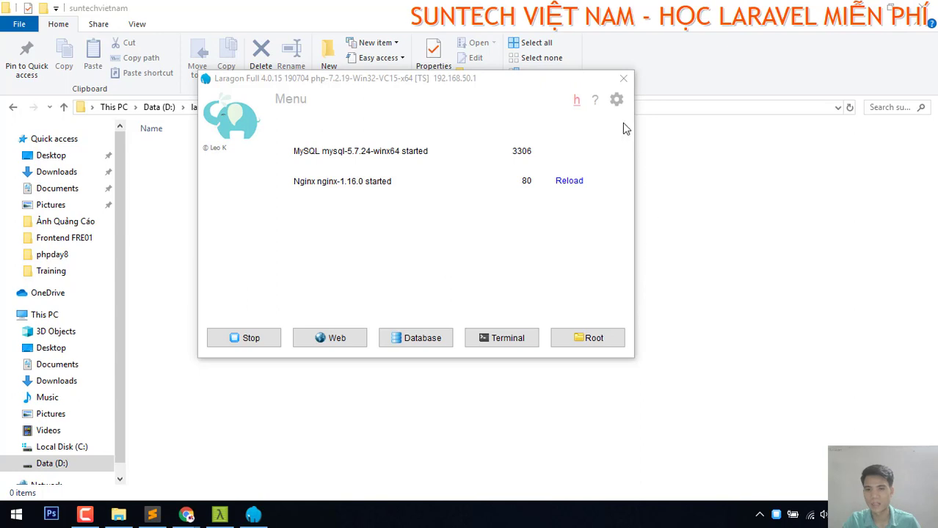
left_click(616, 99)
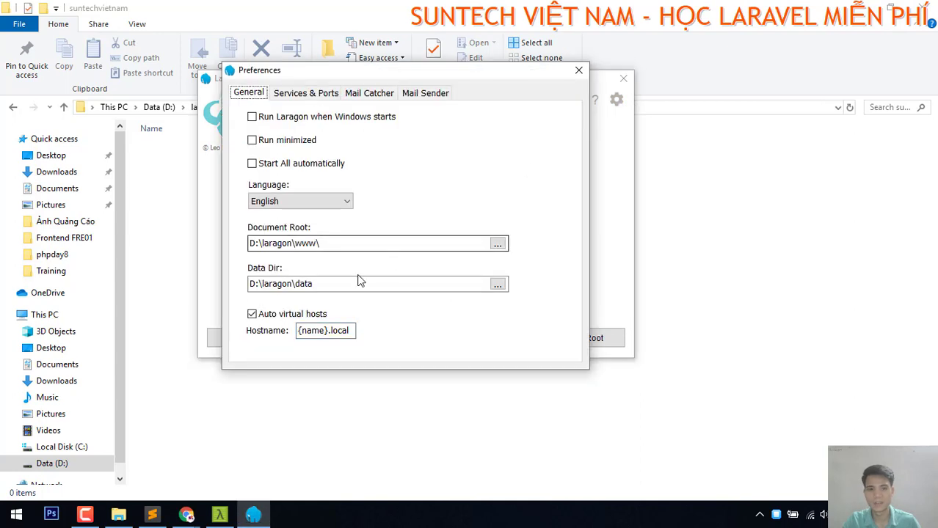
double_click(339, 331)
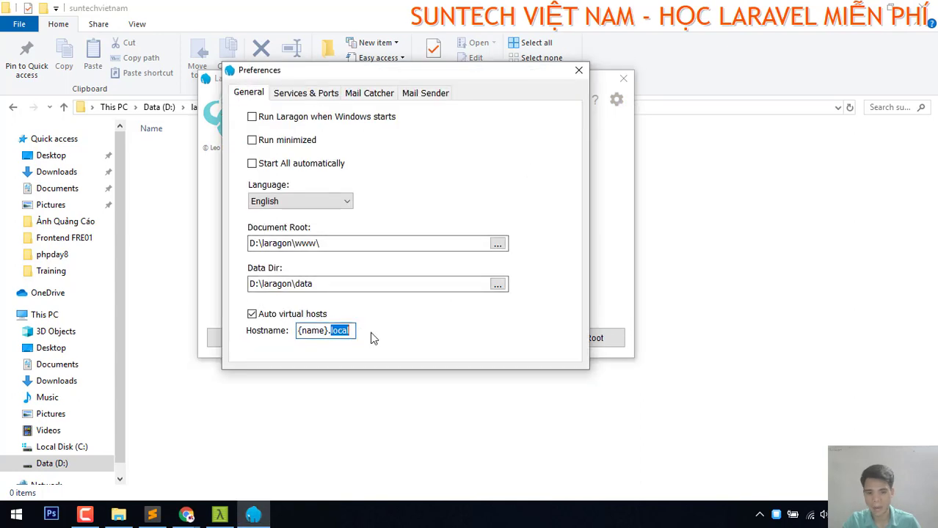
left_click(578, 71)
left_click(623, 78)
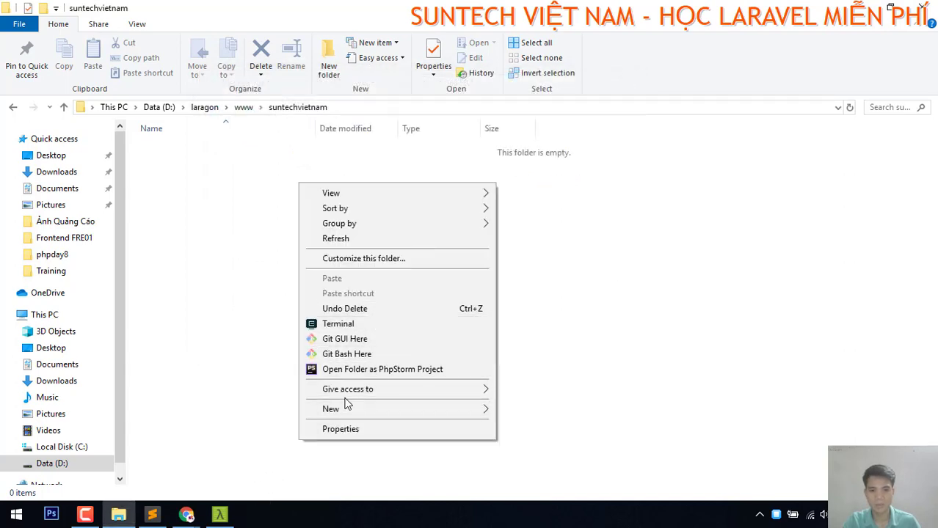
Step: Create a new text document in the suntechvietnam folder and name it index.php, accepting the extension change
mouse_move(356, 411)
left_click(542, 378)
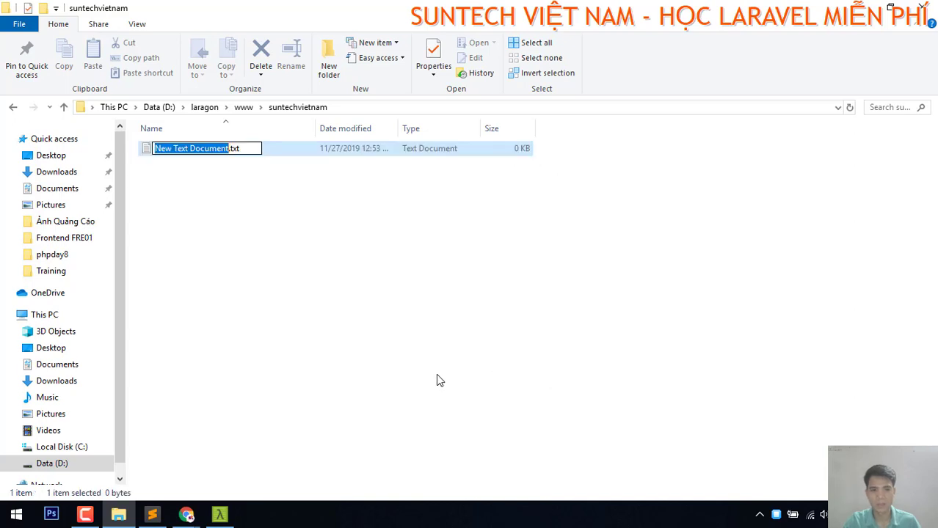
type("index")
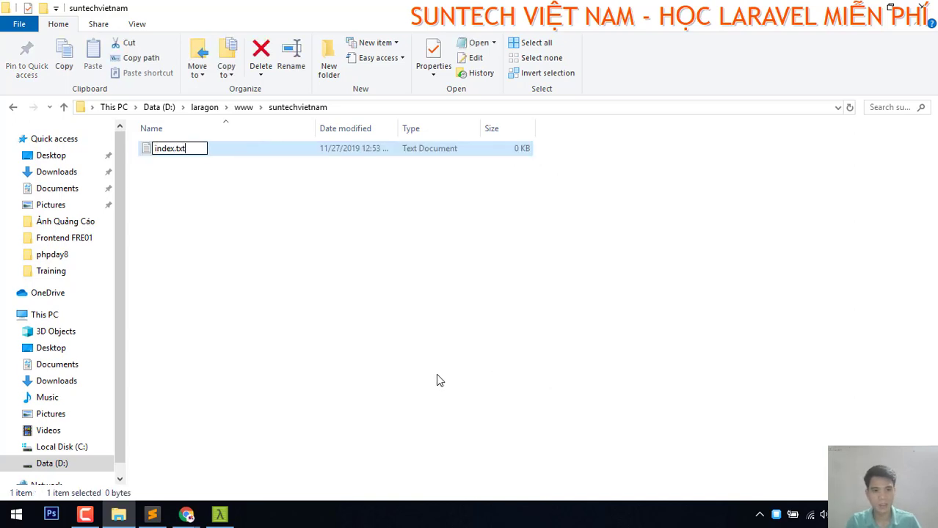
key("BackSpace")
key("BackSpace")
type("php")
key("Return")
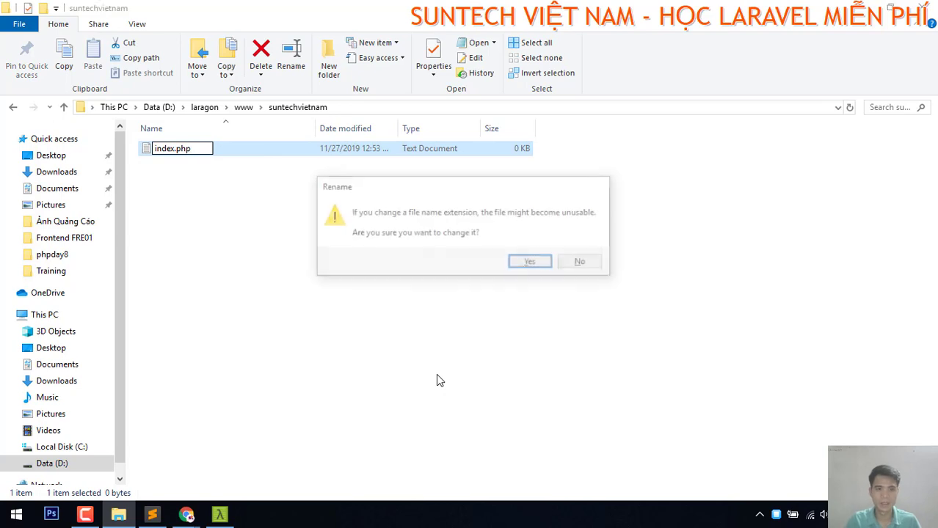
key("Return")
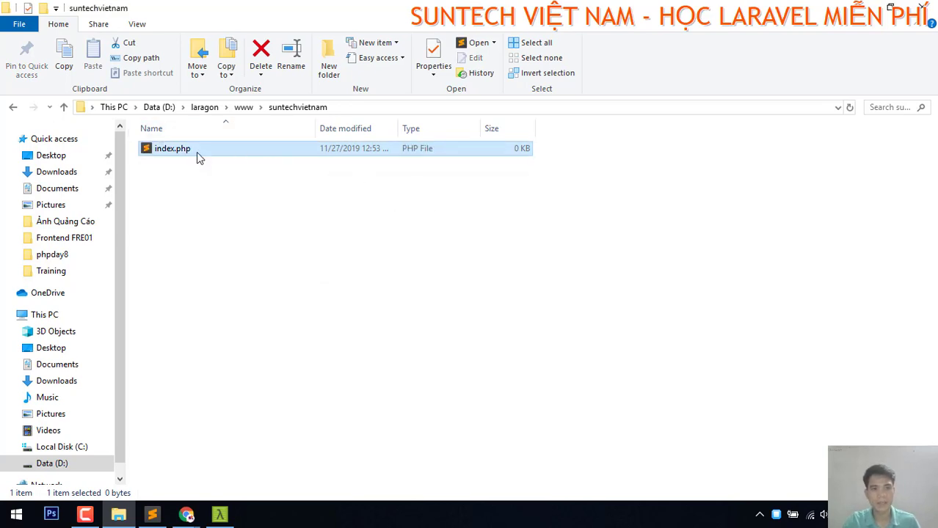
Step: Open index.php in Sublime Text, enter <h2>SUNTECH VIỆT NAM</h2> as its content, and save the file
double_click(196, 152)
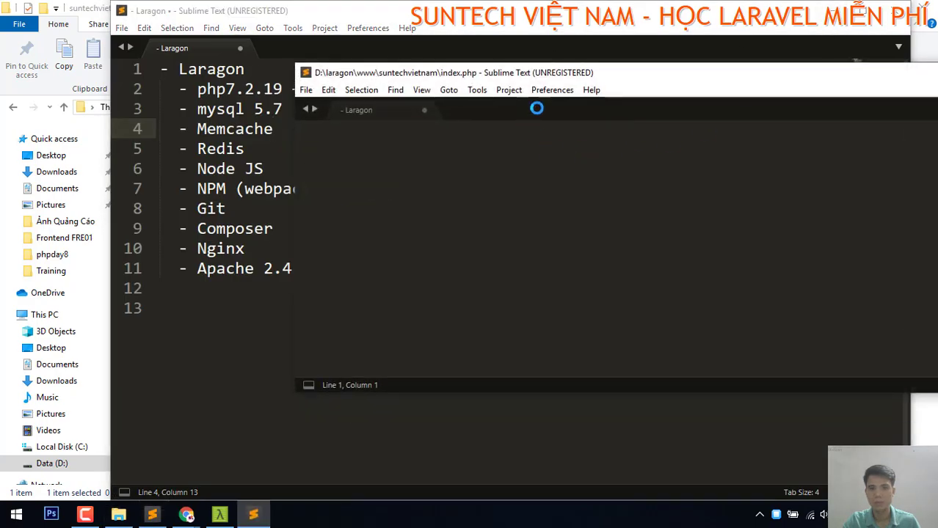
left_click(824, 15)
left_click(825, 14)
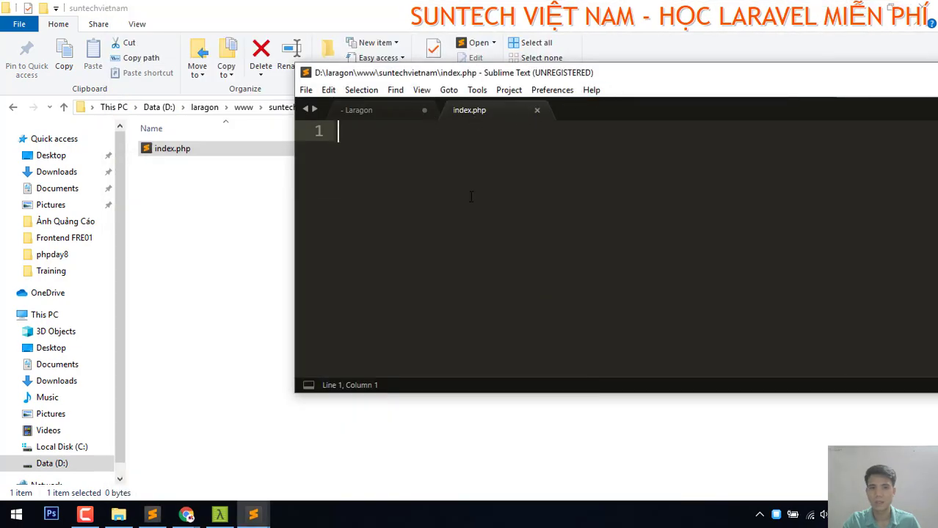
type("<h2></h2>")
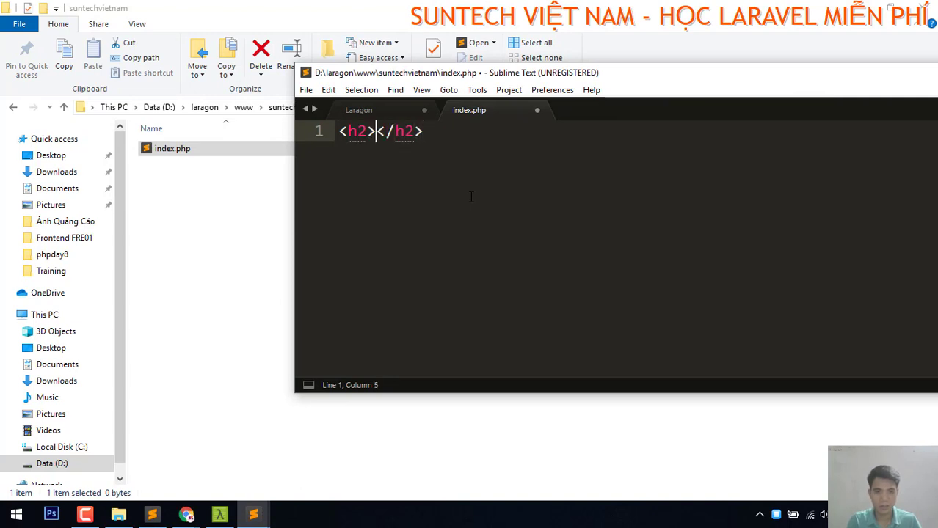
type("SUNTECH VIÊT")
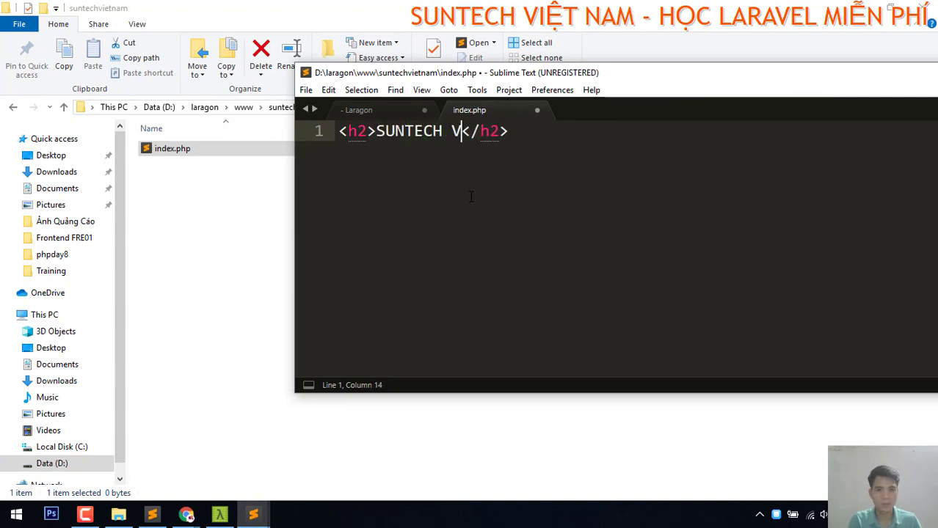
type("j NAM")
key("ctrl+s")
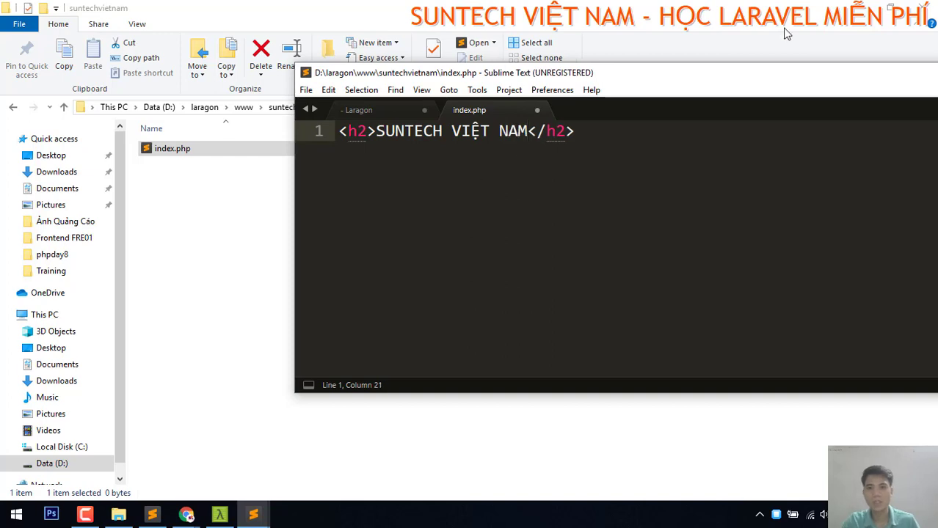
left_click_drag(663, 101, 532, 87)
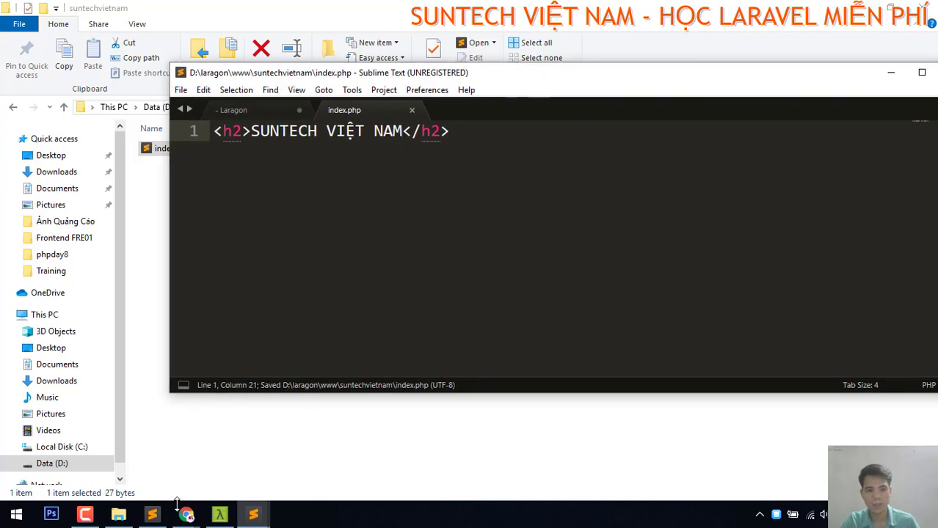
Step: Switch to Chrome, reload suntechvietnam.local/, and check the heading served by index.php
mouse_move(185, 515)
left_click(241, 455)
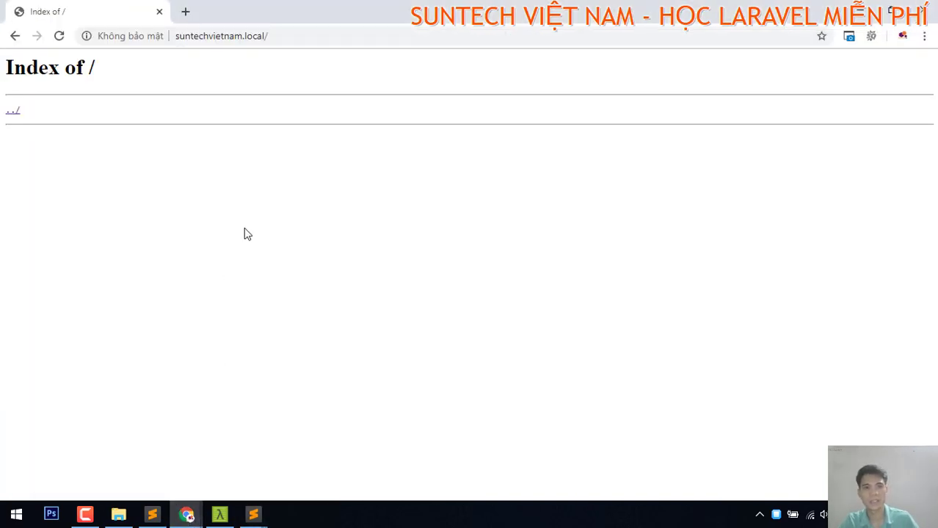
left_click(277, 41)
left_click_drag(271, 37, 343, 37)
left_click(176, 37)
key("Return")
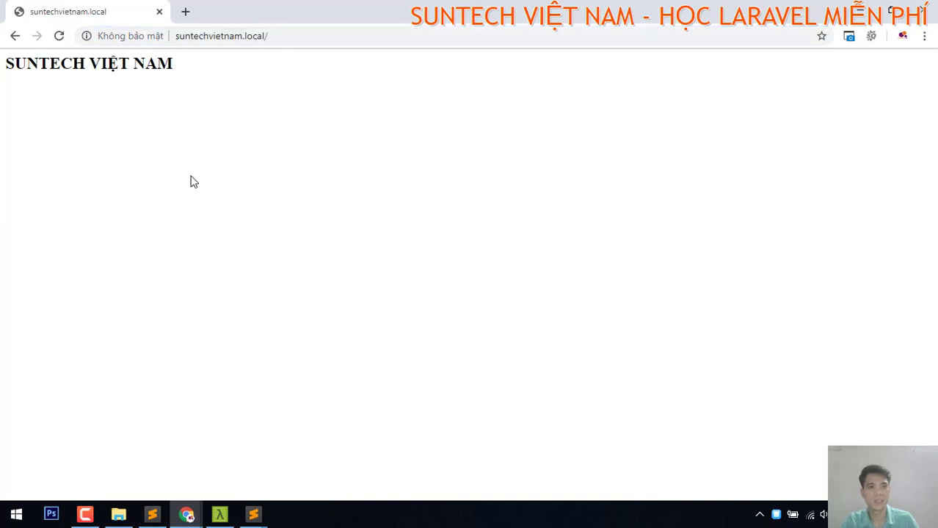
left_click_drag(195, 75, 1, 77)
left_click(149, 87)
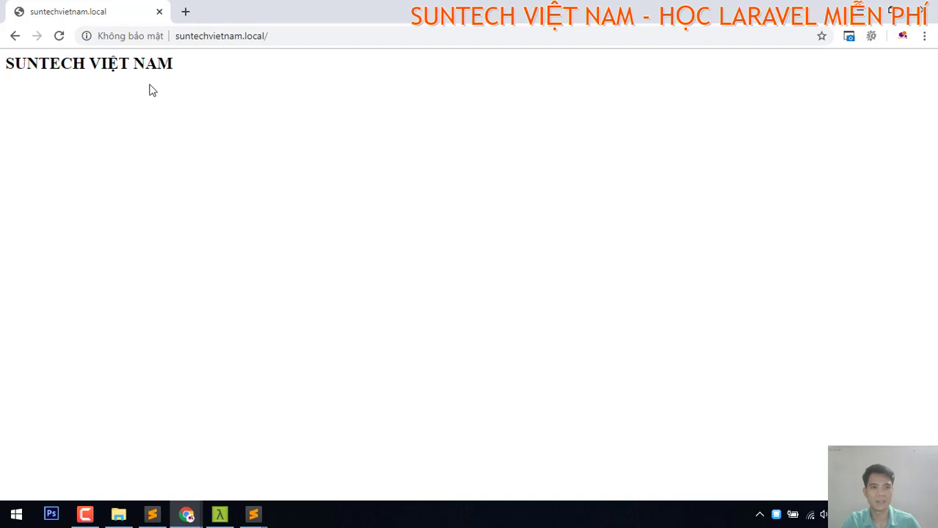
left_click_drag(178, 68, 2, 70)
Step: Close the suntechvietnam folder window and review the earlier command output in Cmder
left_click(118, 514)
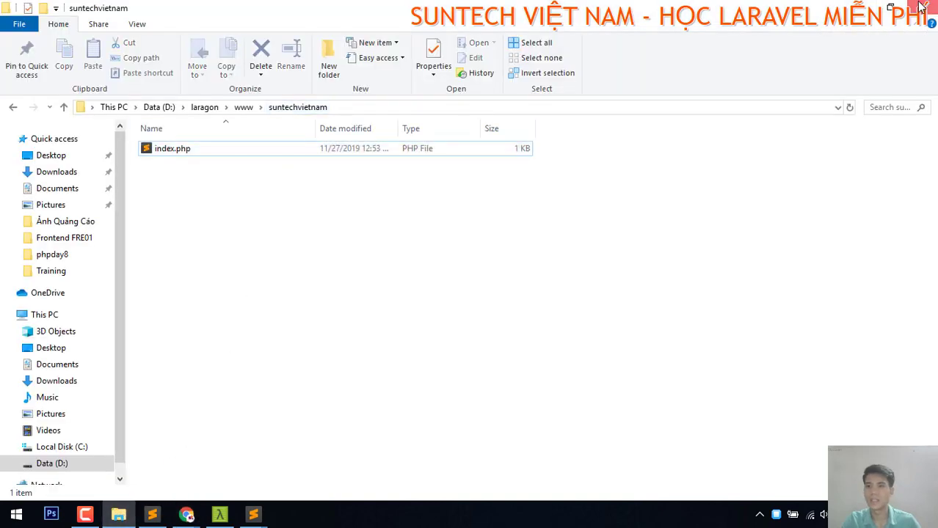
left_click(921, 7)
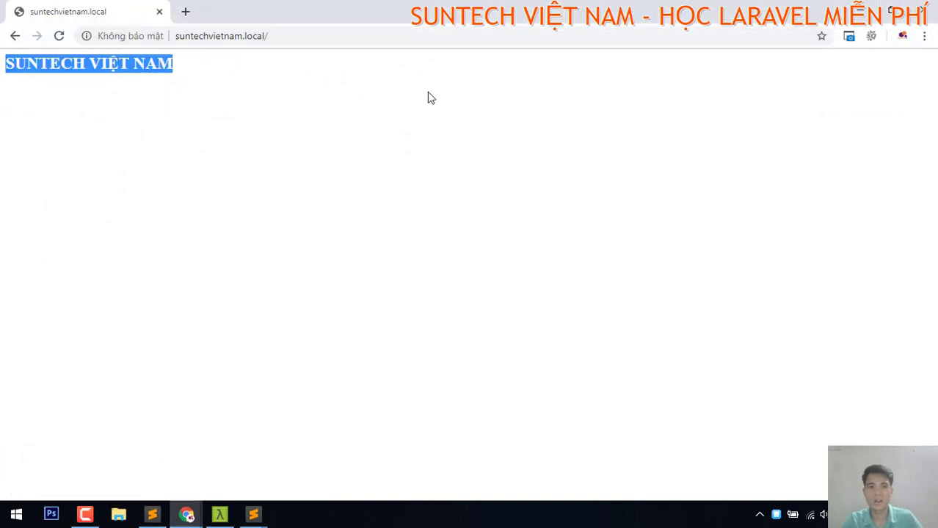
left_click(222, 513)
scroll(283, 292, "up", 15)
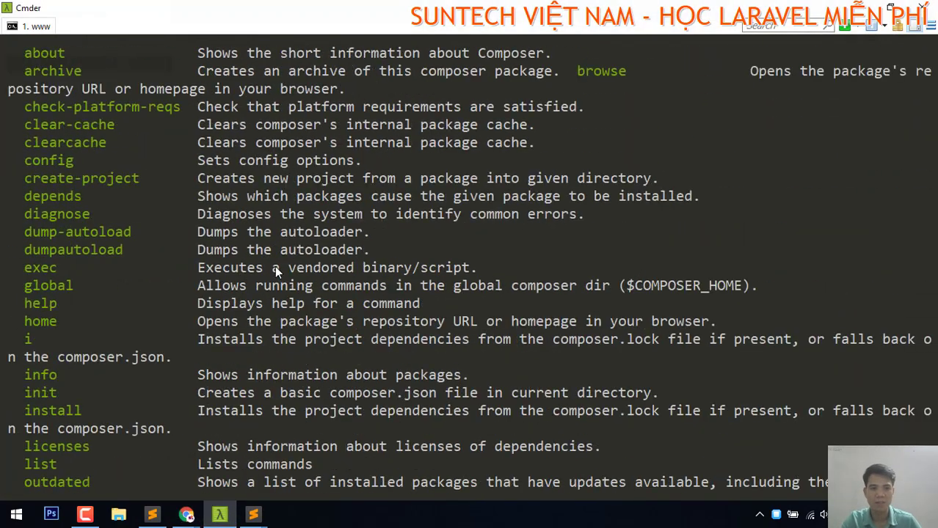
scroll(105, 233, "up", 15)
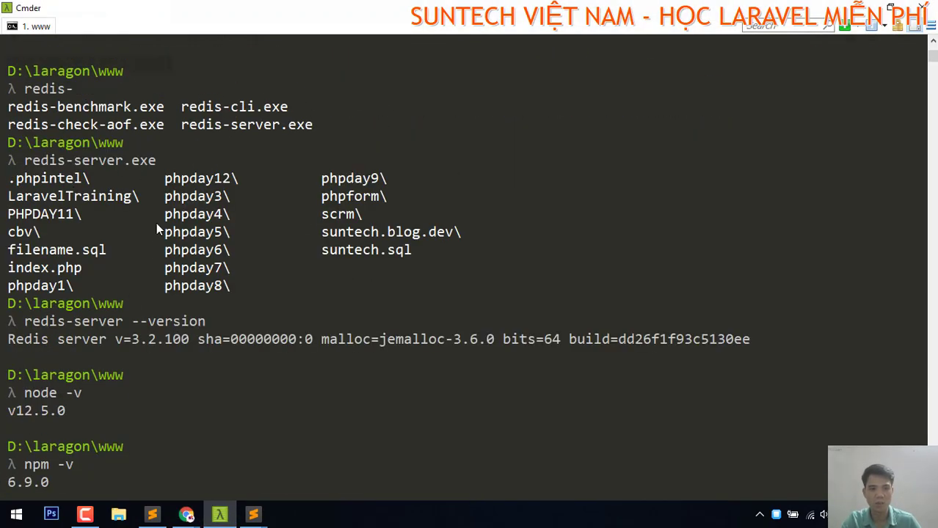
Step: Switch to Sublime Text, maximize its window, and review the component list in the Laragon notes
mouse_move(253, 514)
left_click(212, 466)
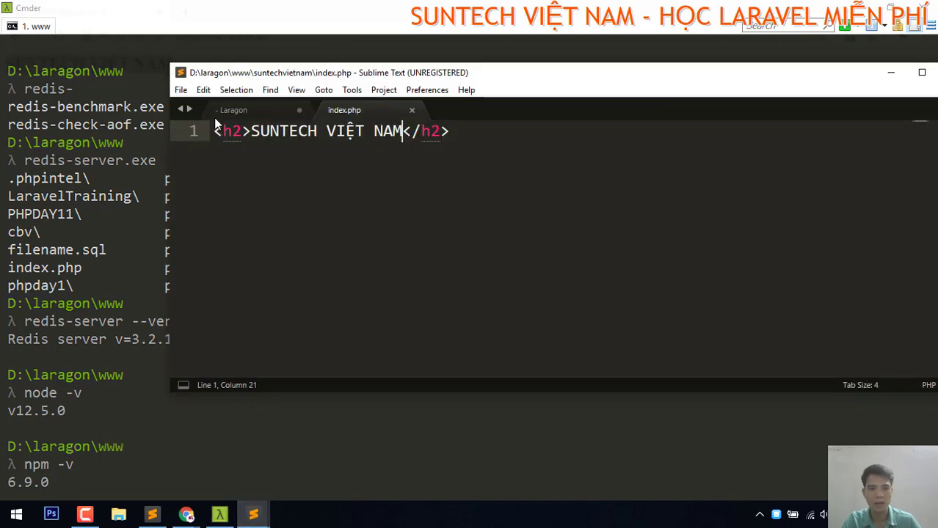
left_click(234, 110)
double_click(514, 76)
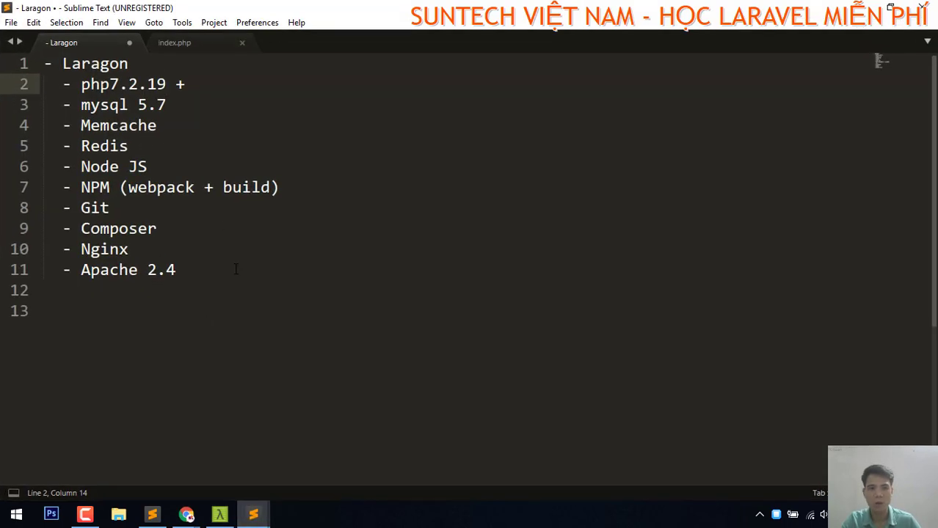
left_click_drag(236, 269, 32, 74)
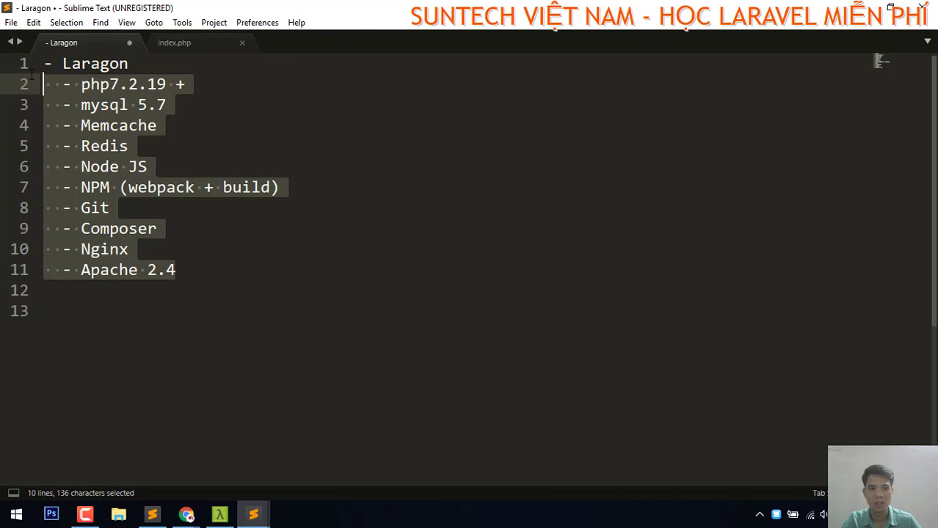
left_click(94, 253)
left_click(176, 270)
left_click_drag(176, 270, 44, 65)
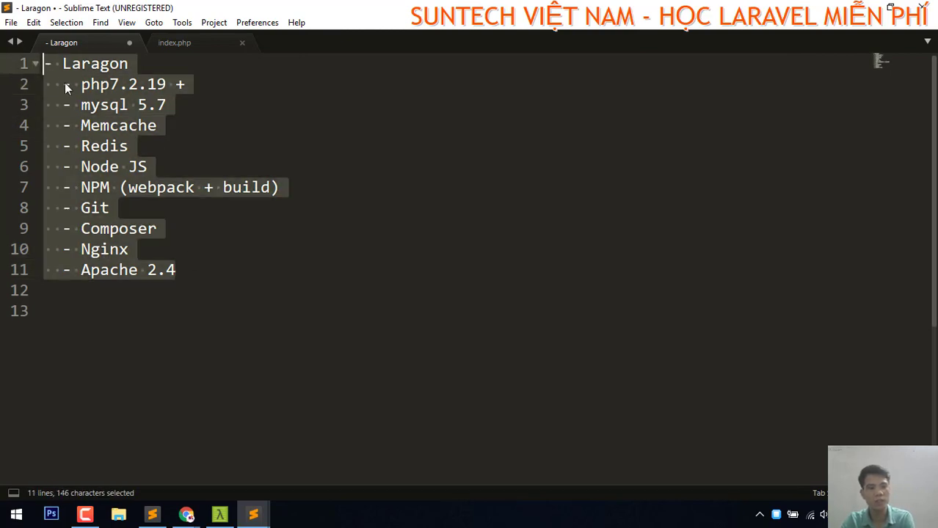
left_click(146, 304)
left_click(176, 270)
left_click_drag(176, 270, 53, 84)
Step: Review the heading line in index.php, and return to the Laragon notes to reread the full component list
left_click(192, 43)
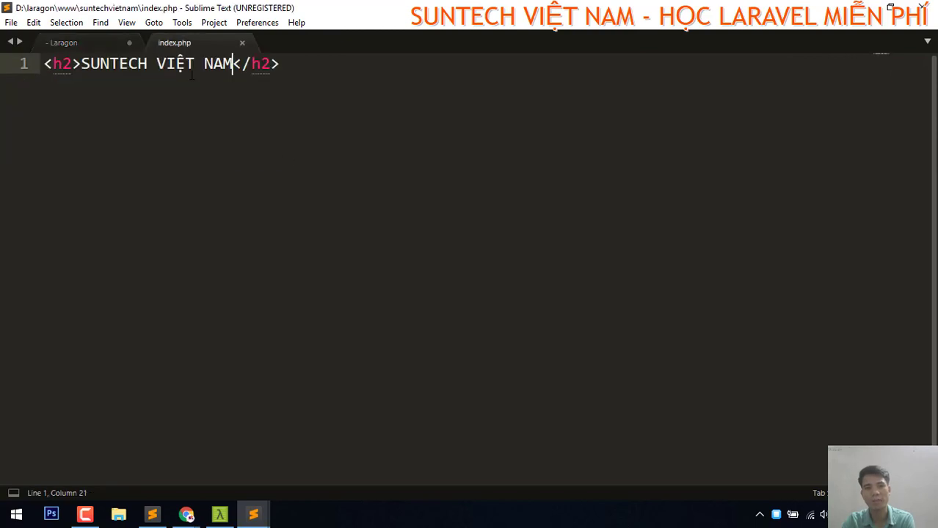
left_click_drag(279, 63, 2, 64)
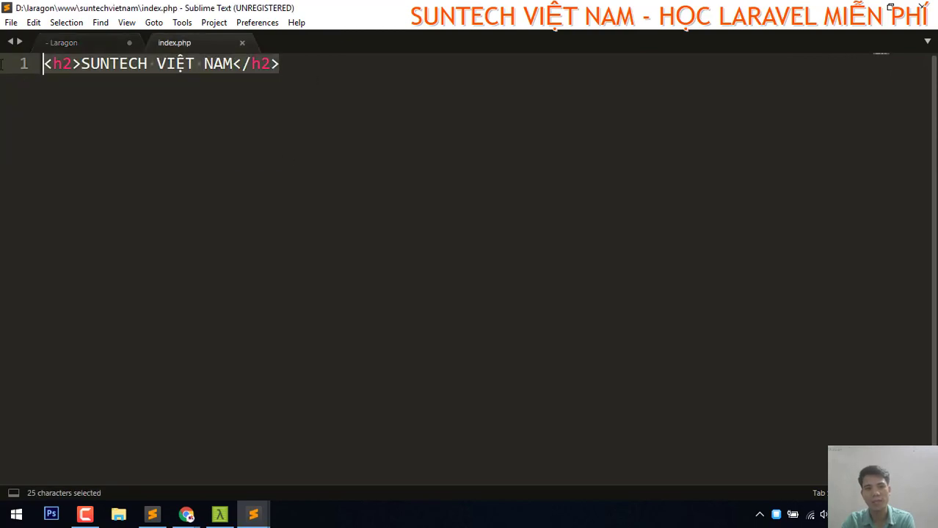
left_click(73, 42)
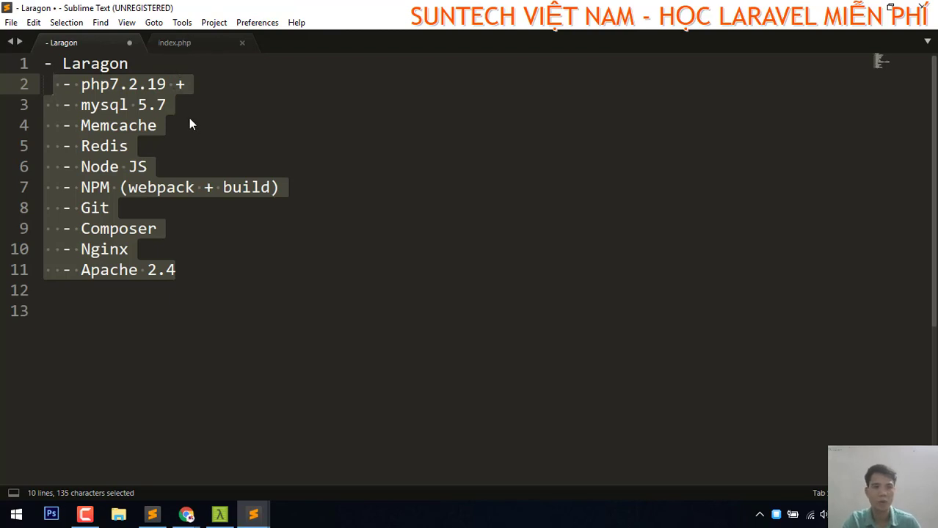
left_click(176, 44)
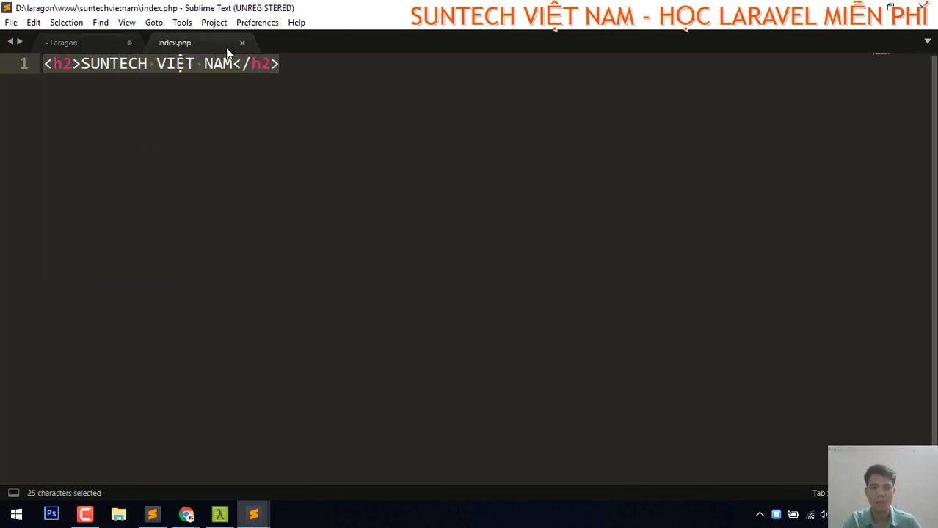
left_click(60, 44)
left_click(212, 258)
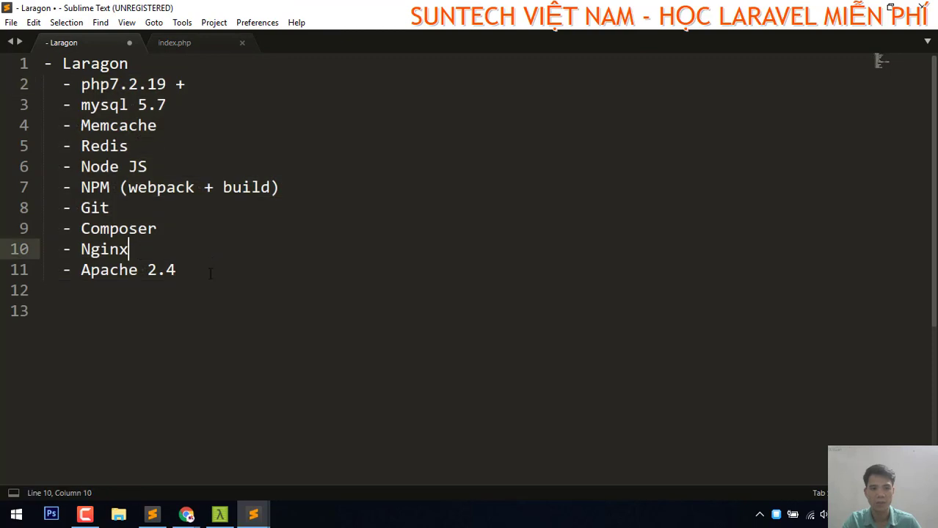
left_click_drag(225, 288, 53, 66)
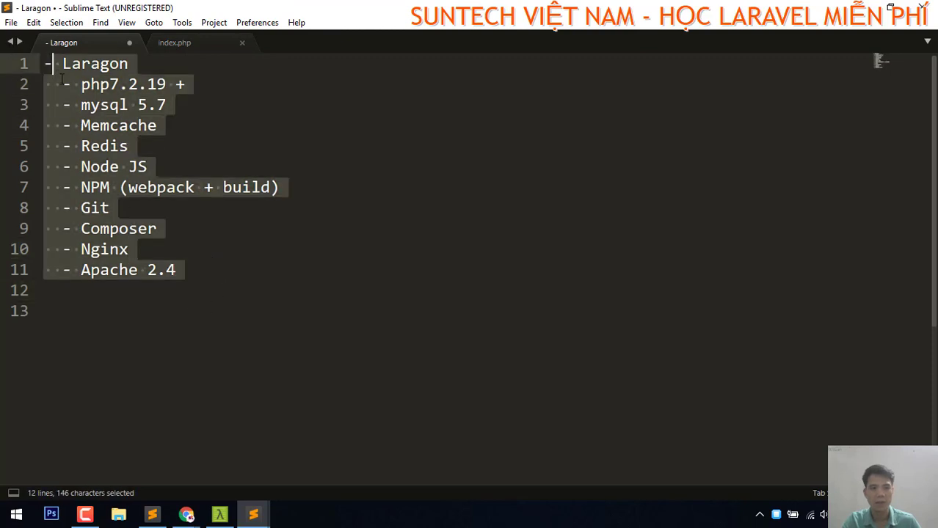
left_click(248, 278)
left_click(165, 311)
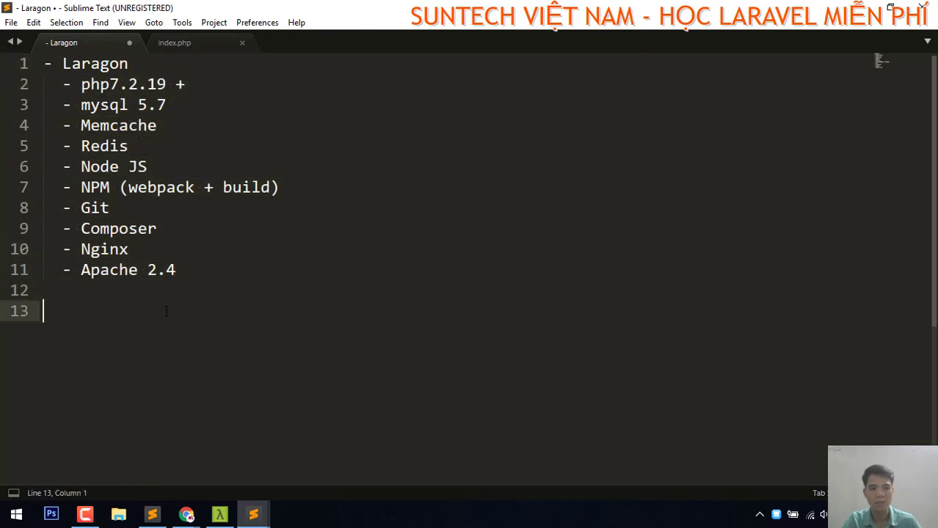
left_click_drag(90, 250, 88, 325)
left_click(93, 326)
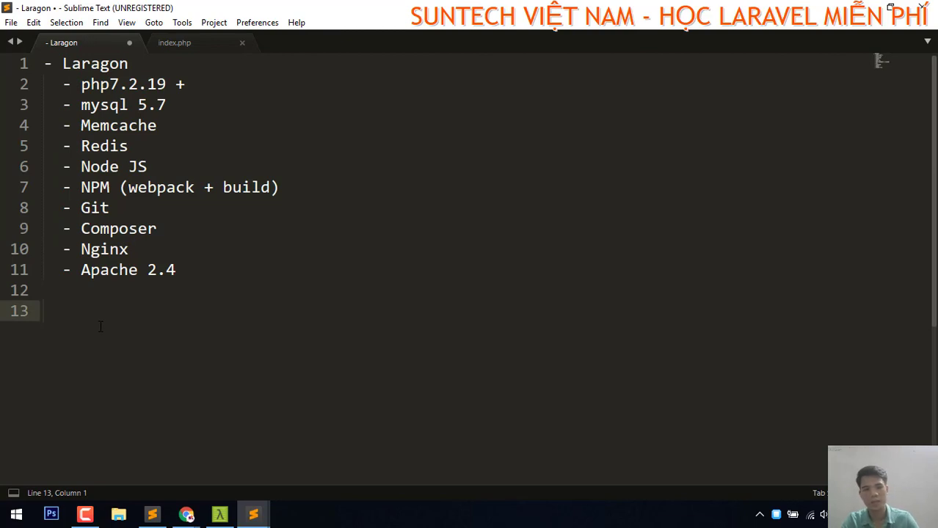